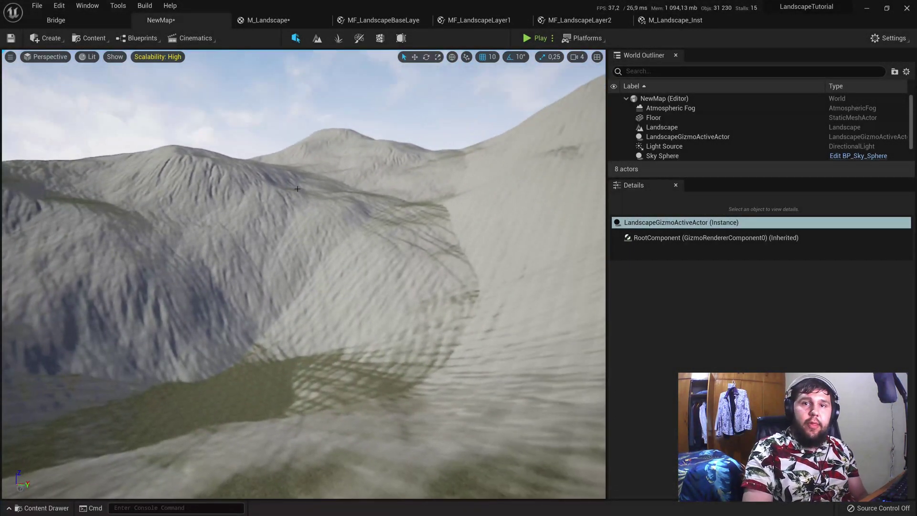
# Review the M_Landscape graph, the three layer functions and the M_Landscape_Inst parameters, and examine the painted landscape in NewMap
pyautogui.click(258, 23)
pyautogui.moveTo(548, 193); pyautogui.dragTo(501, 235, button='right')
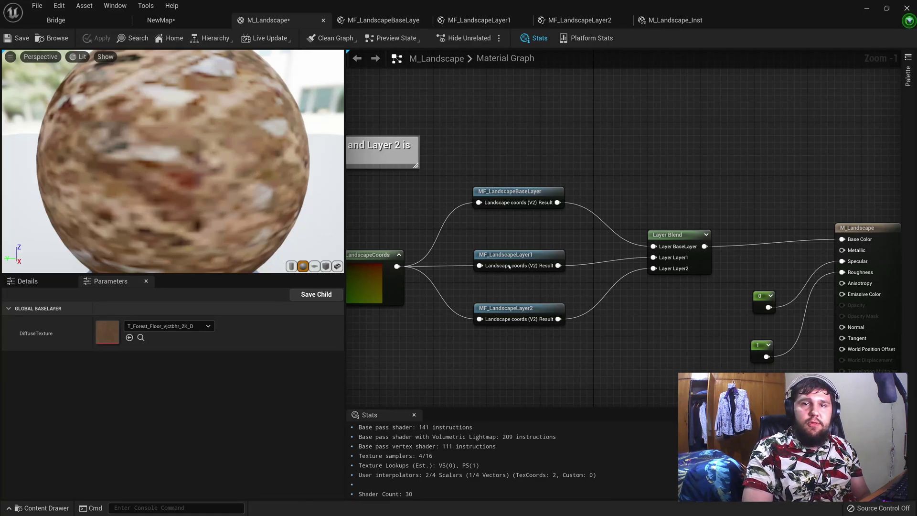
pyautogui.click(380, 20)
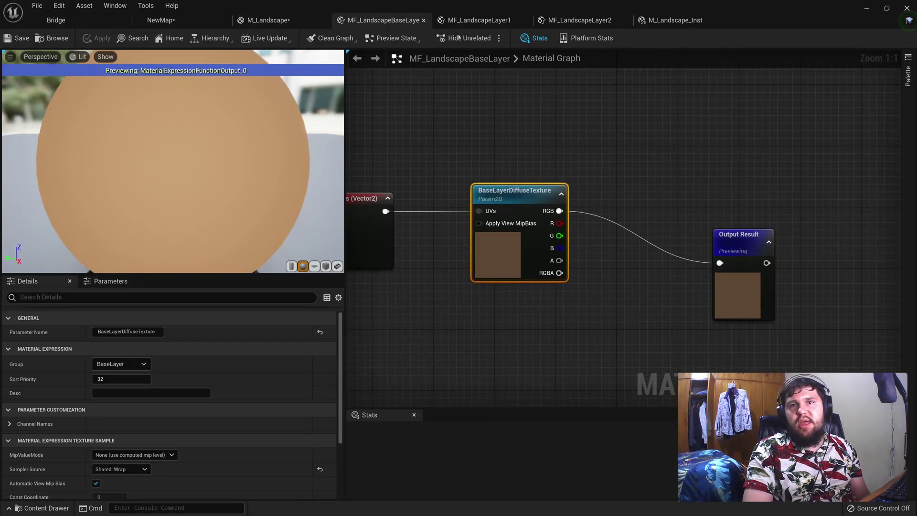
pyautogui.click(492, 20)
pyautogui.click(575, 20)
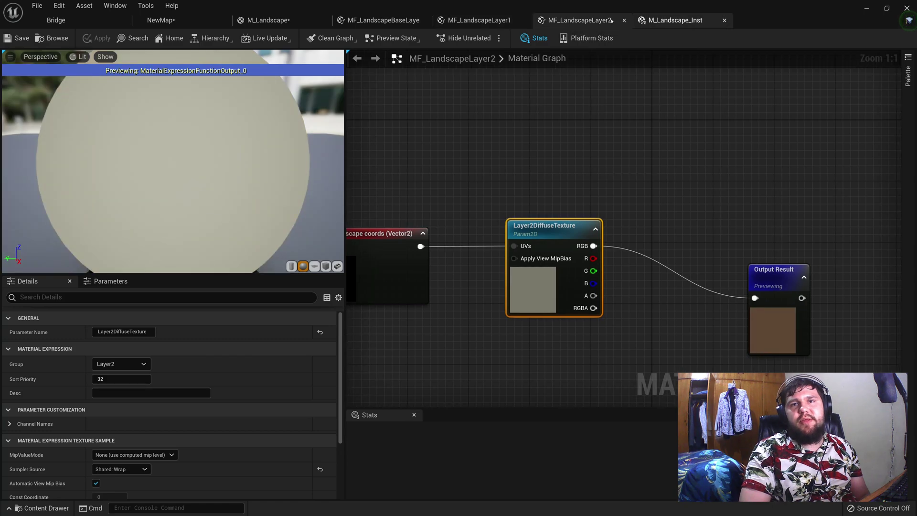
pyautogui.click(687, 20)
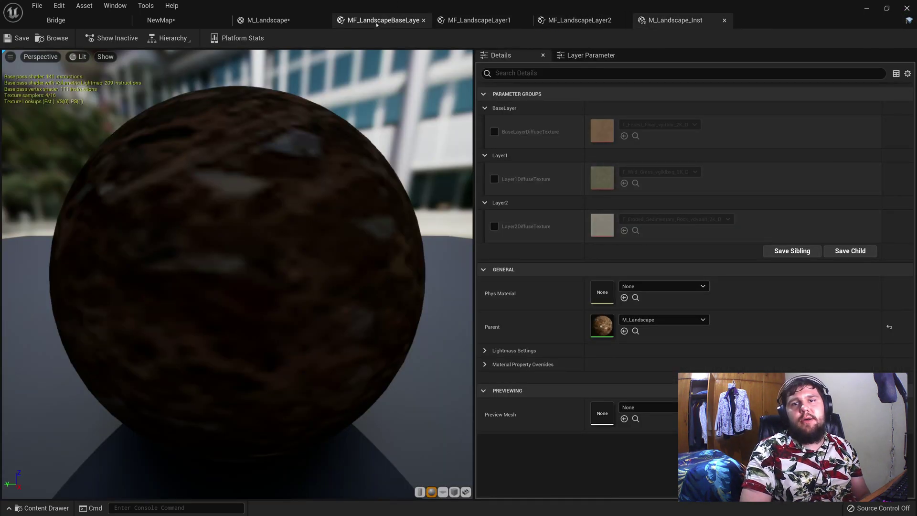
pyautogui.click(380, 20)
pyautogui.click(270, 20)
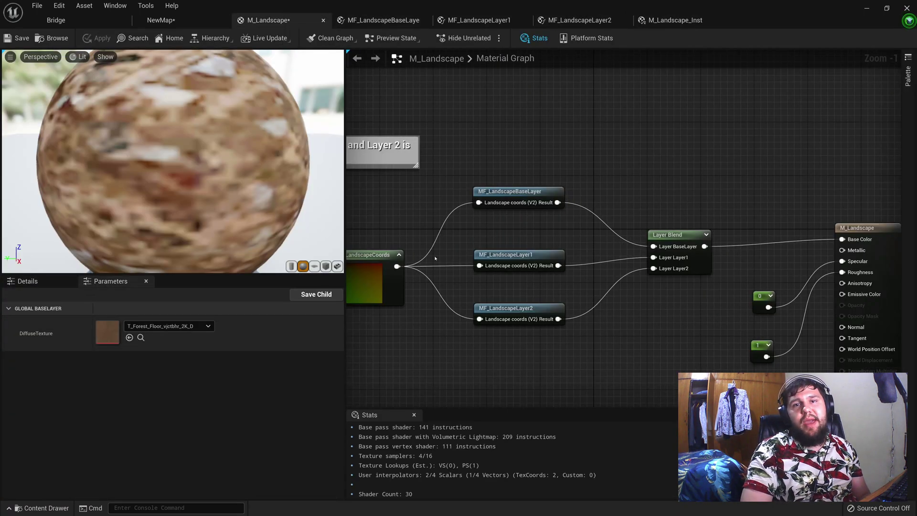
pyautogui.click(185, 23)
pyautogui.moveTo(346, 303)
pyautogui.mouseDown(button='right')
pyautogui.moveTo(292, 303)
pyautogui.moveTo(334, 335)
pyautogui.moveTo(301, 329)
pyautogui.moveTo(348, 303)
pyautogui.mouseUp(button='right')
pyautogui.moveTo(415, 324); pyautogui.dragTo(415, 324, button='right')
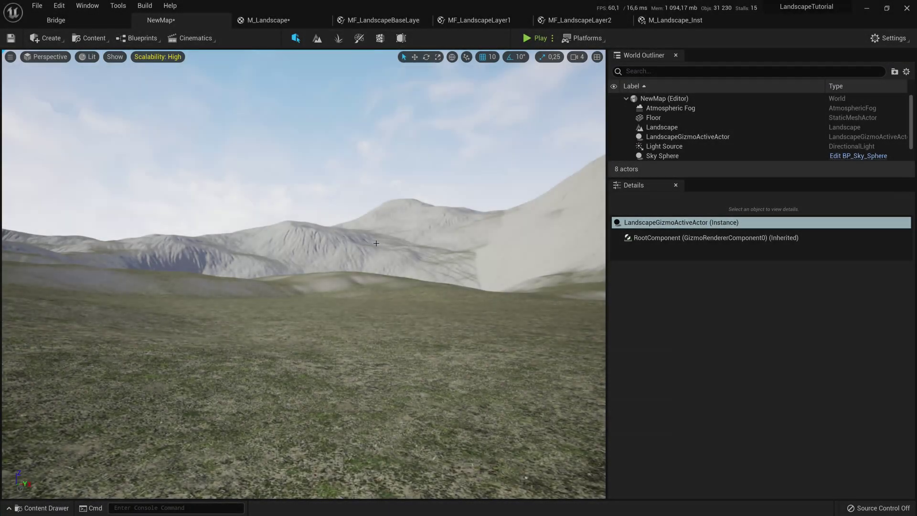
pyautogui.moveTo(304, 274); pyautogui.dragTo(304, 274, button='right')
pyautogui.moveTo(374, 240); pyautogui.dragTo(373, 241, button='right')
# Go through the layer function nodes in M_Landscape and each function's diffuse texture again, and inspect the textures on the NewMap terrain up close
pyautogui.click(259, 21)
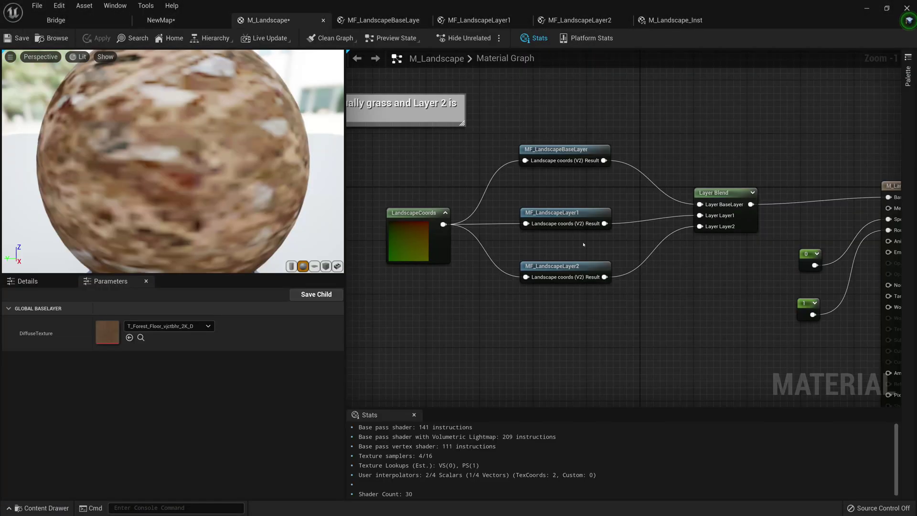
pyautogui.scroll(2, 498, 183)
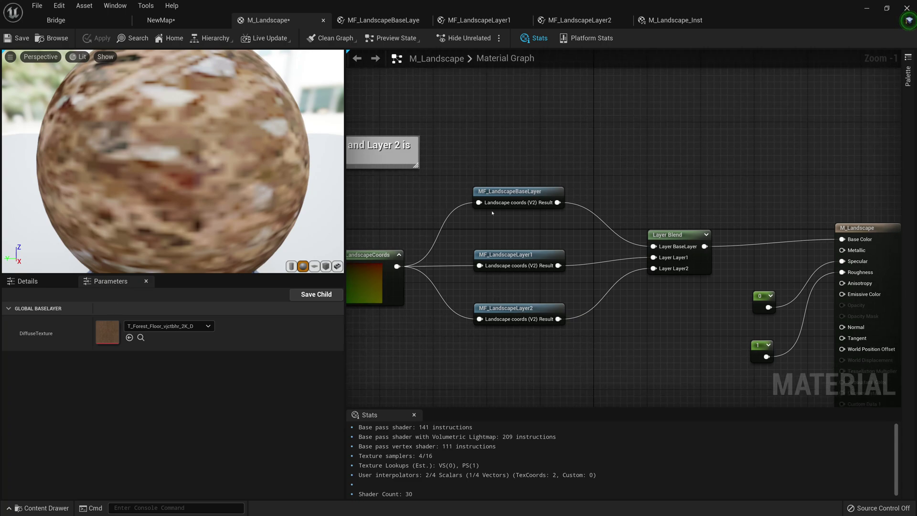
pyautogui.click(366, 21)
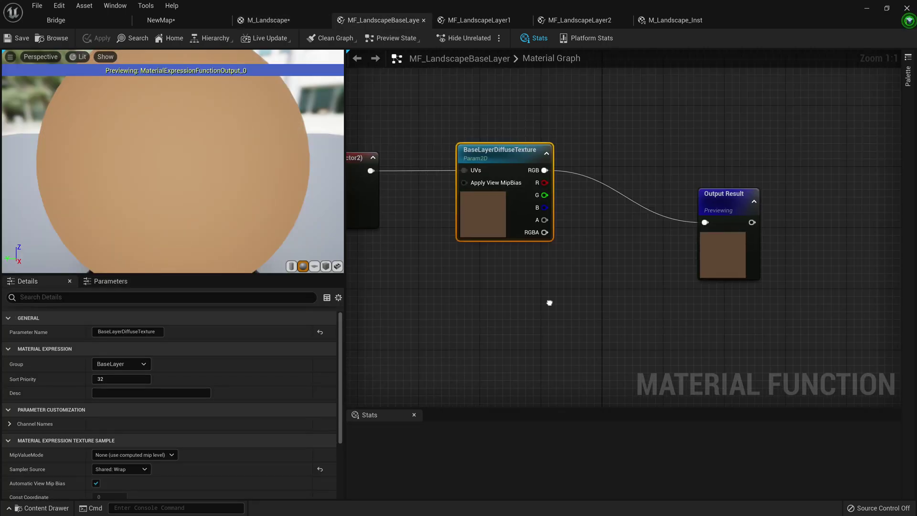
pyautogui.click(489, 20)
pyautogui.click(580, 21)
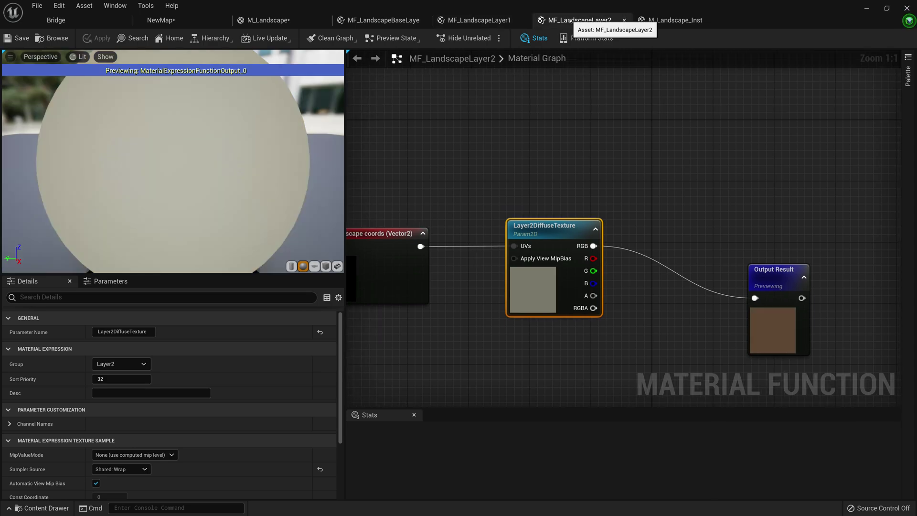
pyautogui.click(687, 21)
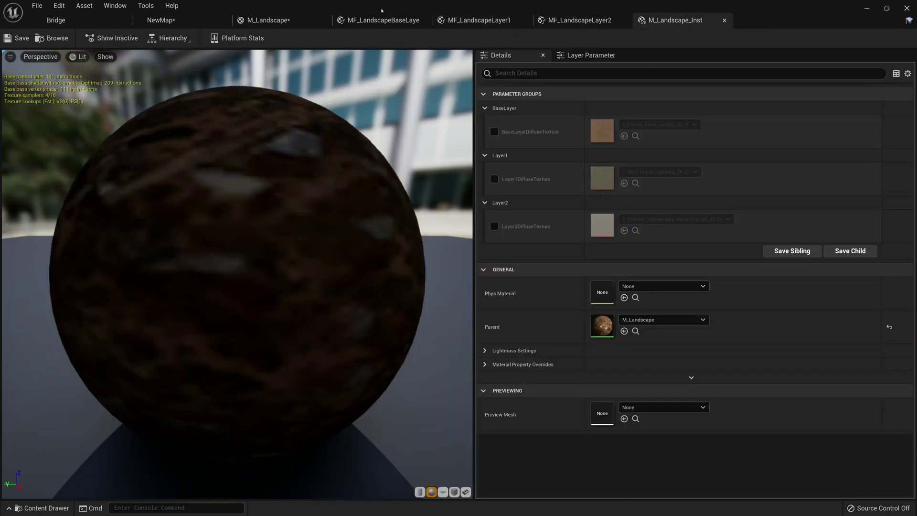
pyautogui.click(380, 21)
pyautogui.click(273, 20)
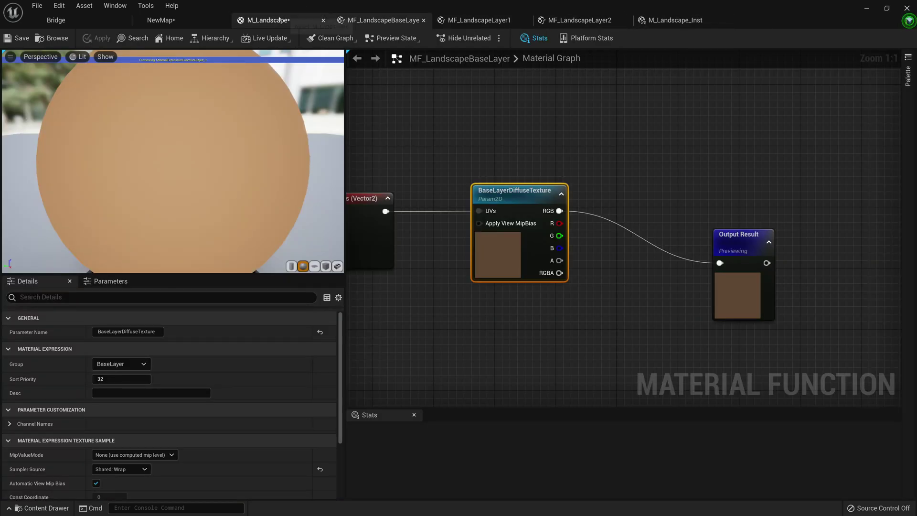
pyautogui.click(185, 21)
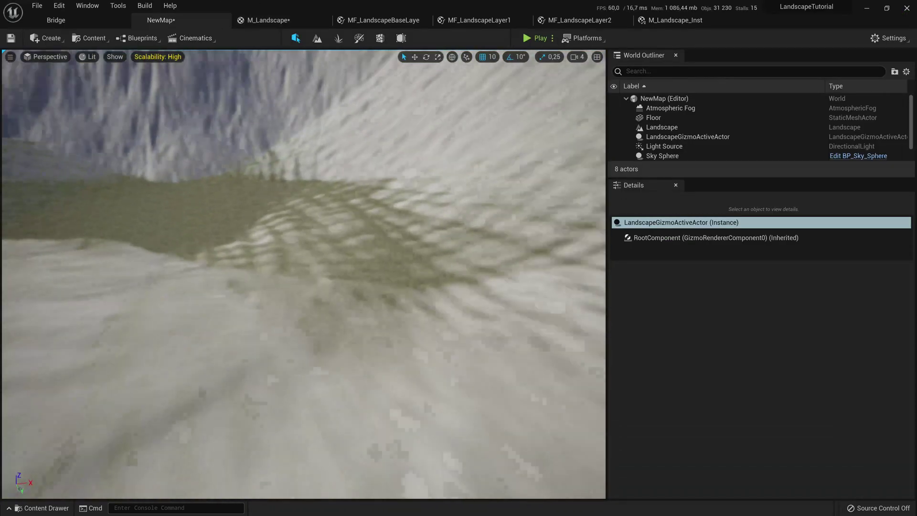
pyautogui.moveTo(304, 274); pyautogui.dragTo(401, 296, button='right')
pyautogui.moveTo(414, 336); pyautogui.dragTo(414, 336, button='right')
pyautogui.moveTo(374, 298); pyautogui.dragTo(374, 297, button='right')
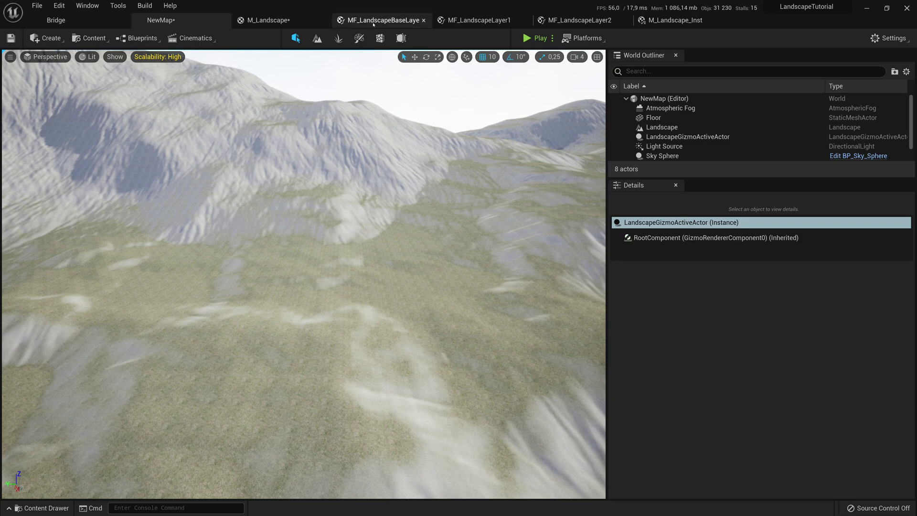
# Align the BaseLayerDiffuseTexture and Output Result nodes in a straight row in the MF_LandscapeBaseLayer graph
pyautogui.click(382, 21)
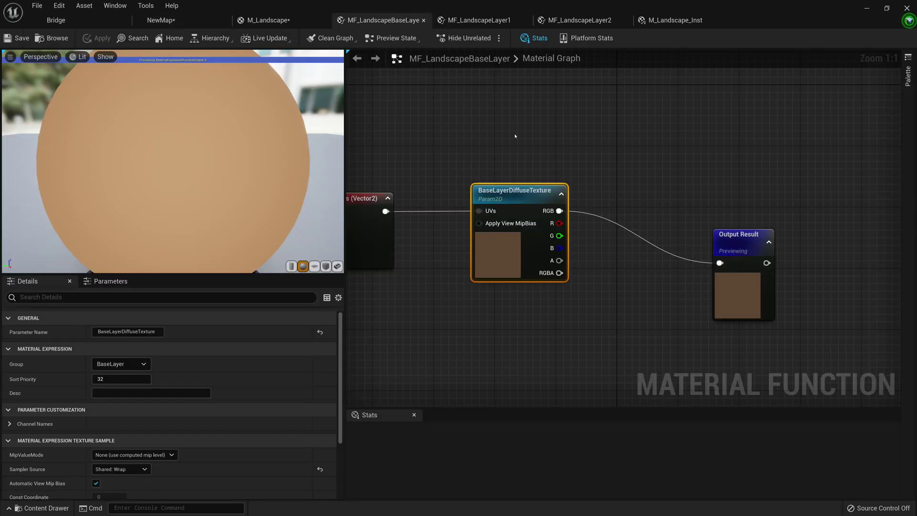
pyautogui.scroll(-3, 563, 216)
pyautogui.moveTo(591, 223); pyautogui.dragTo(615, 229, button='right')
pyautogui.scroll(3, 616, 231)
pyautogui.moveTo(555, 187); pyautogui.dragTo(571, 187)
pyautogui.moveTo(633, 236); pyautogui.dragTo(563, 220, button='right')
pyautogui.moveTo(673, 213); pyautogui.dragTo(731, 161)
pyautogui.moveTo(515, 236); pyautogui.dragTo(620, 219, button='right')
pyautogui.scroll(-1, 606, 212)
pyautogui.moveTo(604, 297); pyautogui.dragTo(546, 289, button='right')
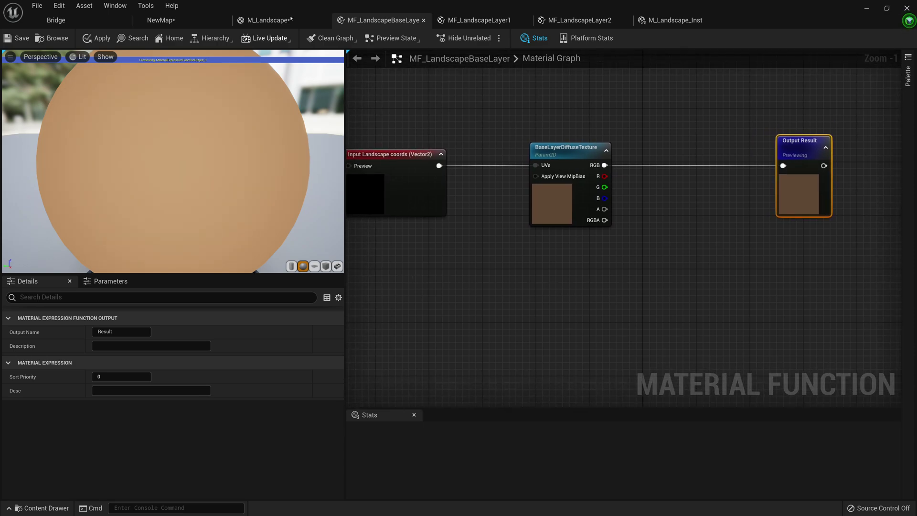
# Close MF_LandscapeBaseLayer with its changes applied to the original, and reopen it from the Content folder
pyautogui.click(423, 20)
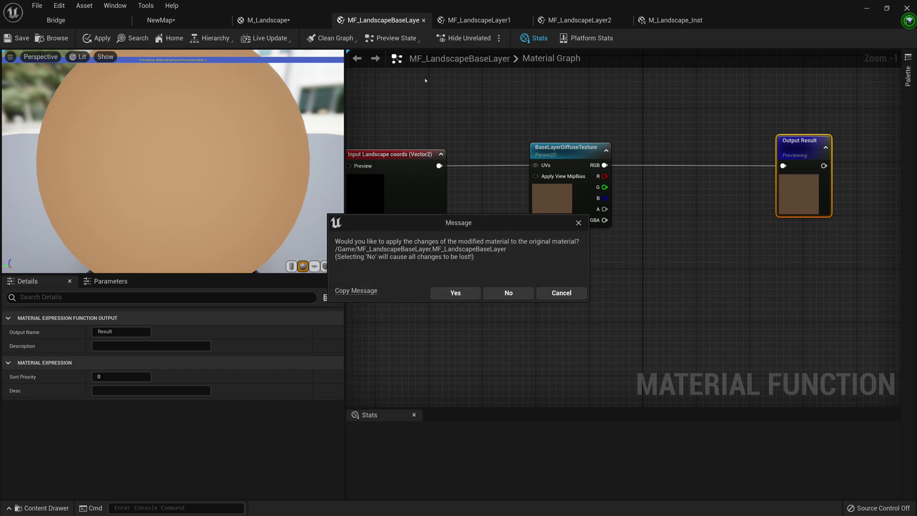
pyautogui.click(454, 293)
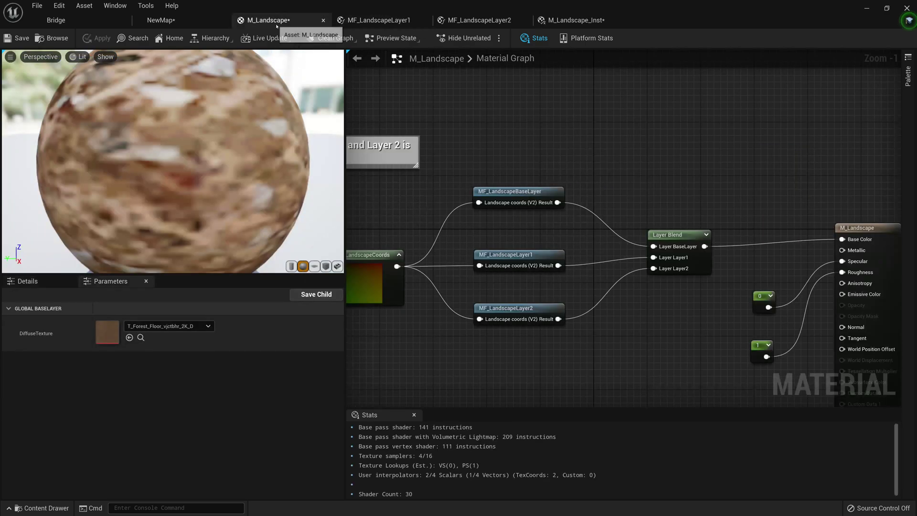
pyautogui.click(202, 21)
pyautogui.hotkey('ctrl', 'space')
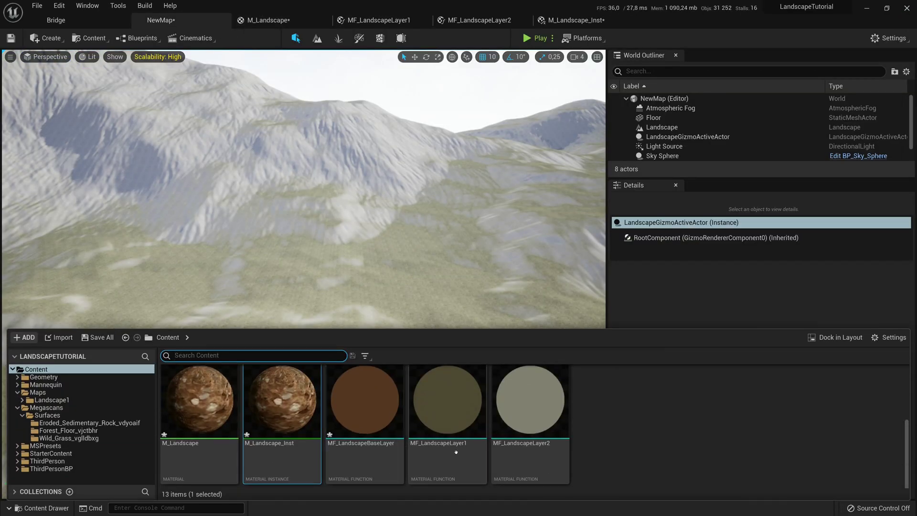
pyautogui.doubleClick(378, 420)
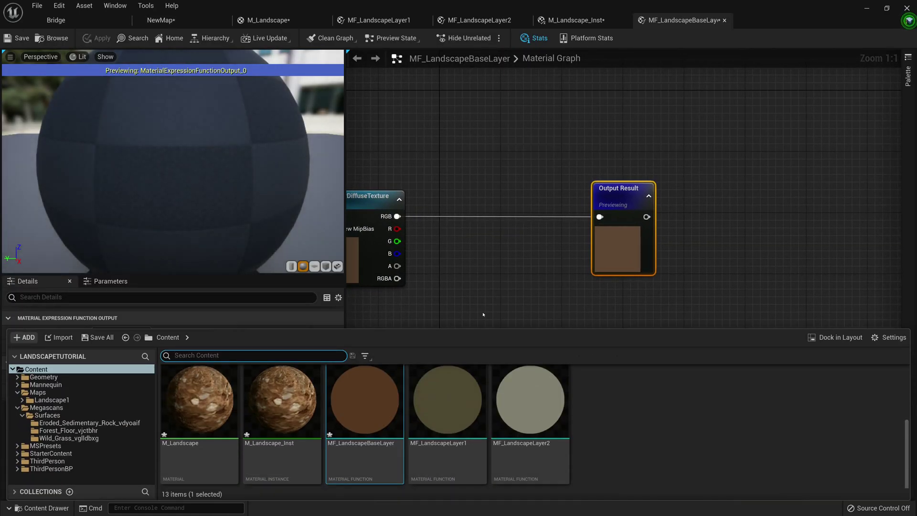
# Add the T_Forest_Floor_vjctbhr_2K_N normal map from Megascans/Surfaces/Forest_Floor_vjctbhr as a texture sample below BaseLayerDiffuseTexture
pyautogui.scroll(3, 431, 388)
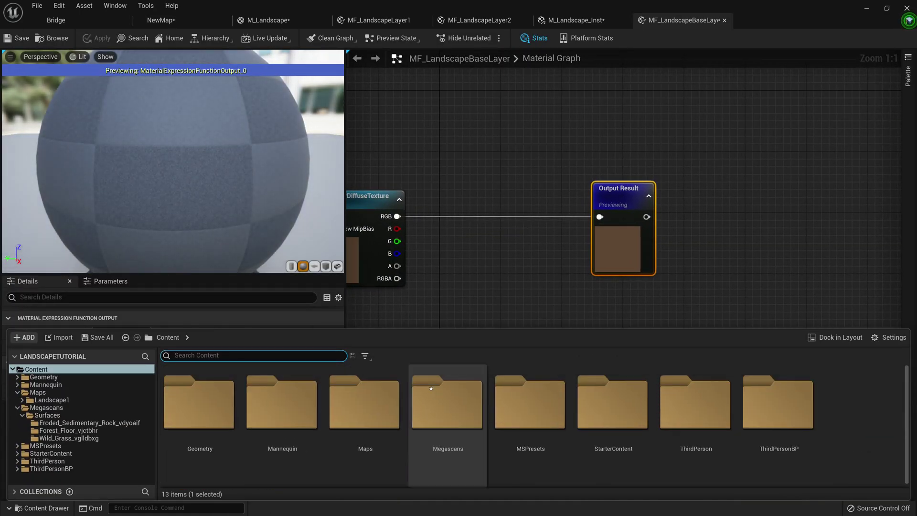
pyautogui.moveTo(430, 245); pyautogui.dragTo(501, 237, button='right')
pyautogui.hotkey('ctrl', 'space')
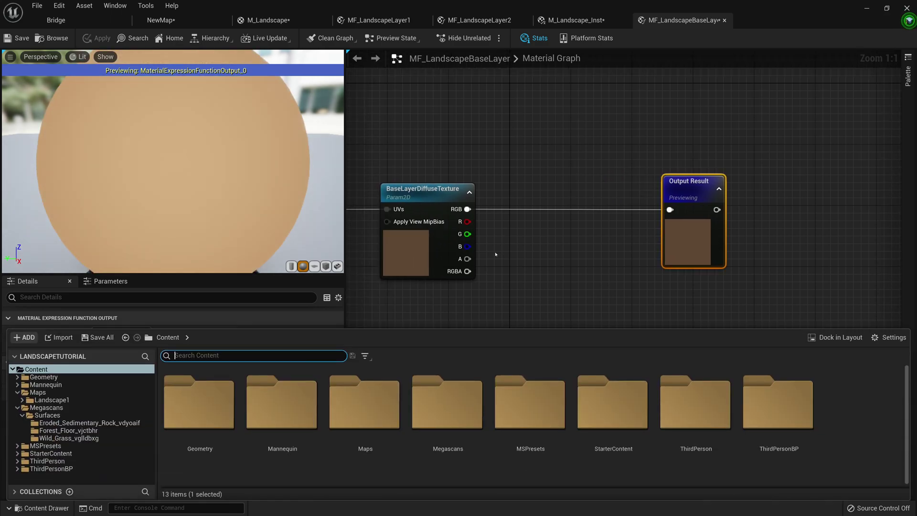
pyautogui.doubleClick(441, 438)
pyautogui.doubleClick(209, 414)
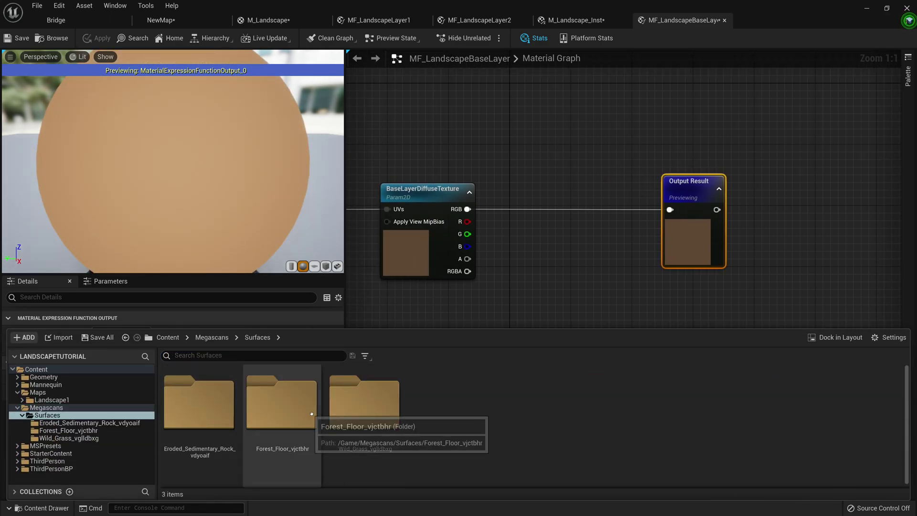
pyautogui.doubleClick(278, 422)
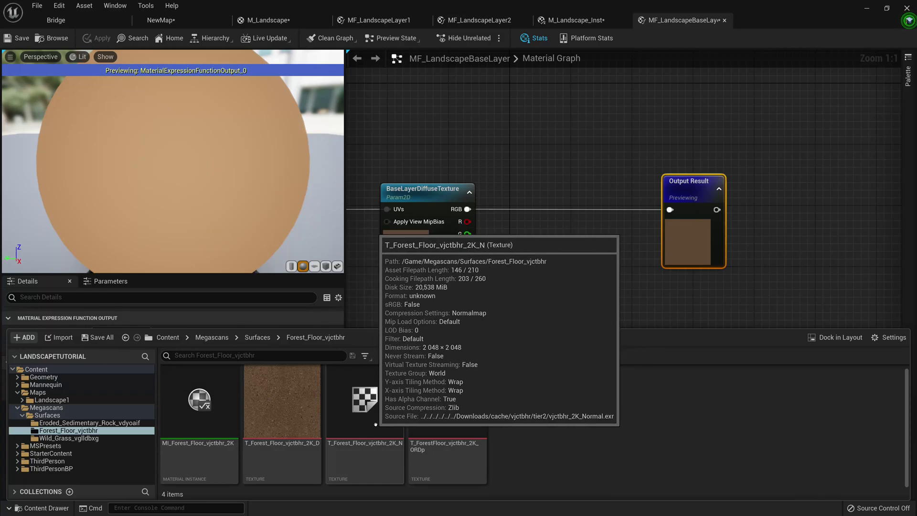
pyautogui.moveTo(388, 421); pyautogui.dragTo(424, 305)
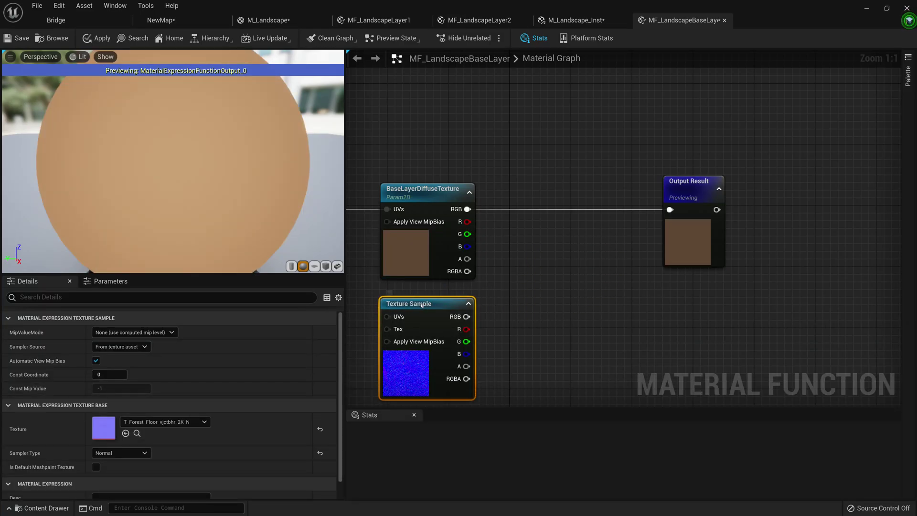
# Convert the new normal texture sample to a parameter and name it BaseLayerNormalTexture
pyautogui.rightClick(423, 306)
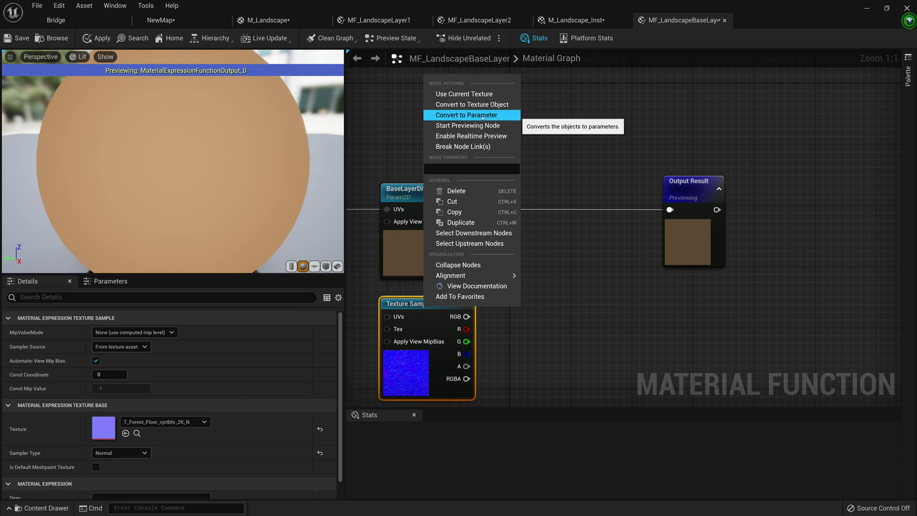
pyautogui.click(482, 117)
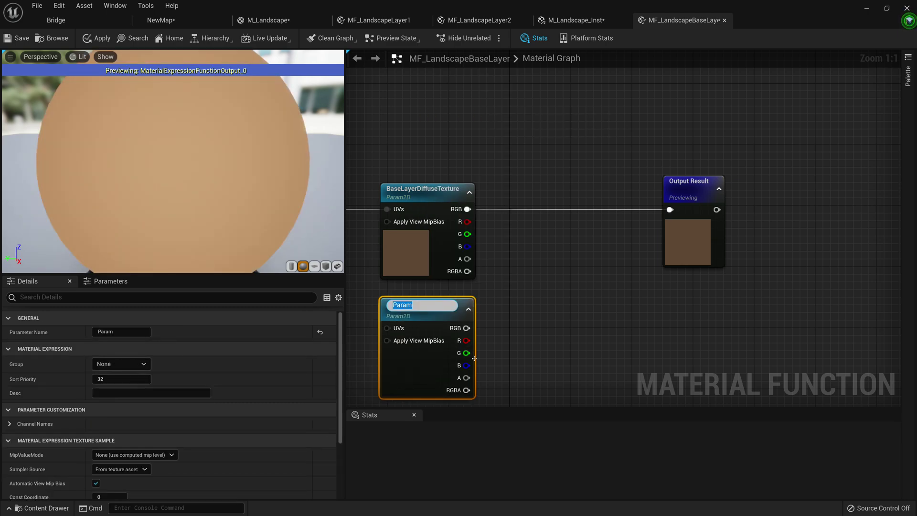
pyautogui.rightClick(471, 269)
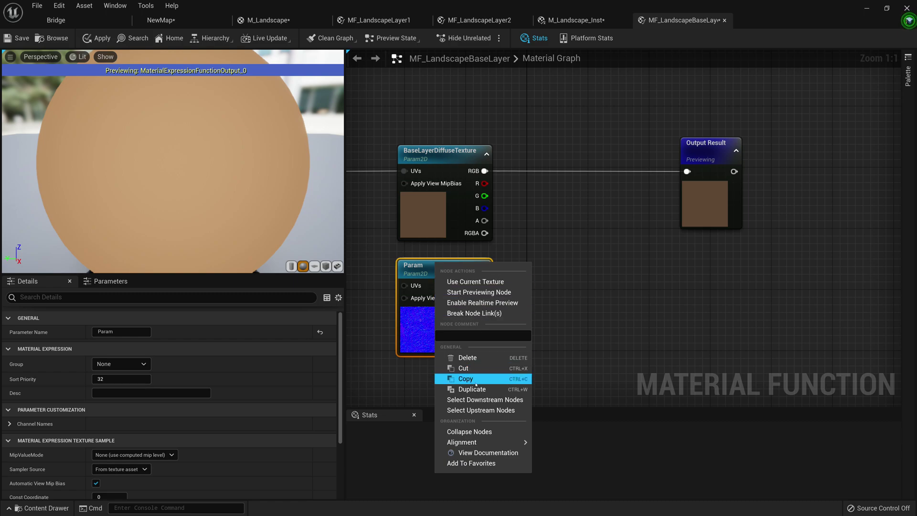
pyautogui.click(138, 333)
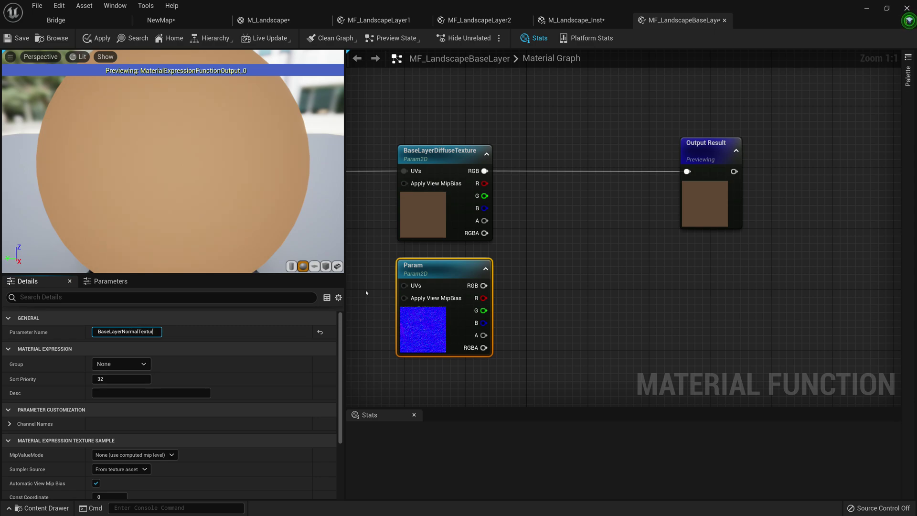
pyautogui.press('Return')
# Connect the Landscape coords input to the UVs of BaseLayerNormalTexture
pyautogui.moveTo(368, 291); pyautogui.dragTo(537, 296, button='right')
pyautogui.moveTo(464, 177); pyautogui.dragTo(584, 291)
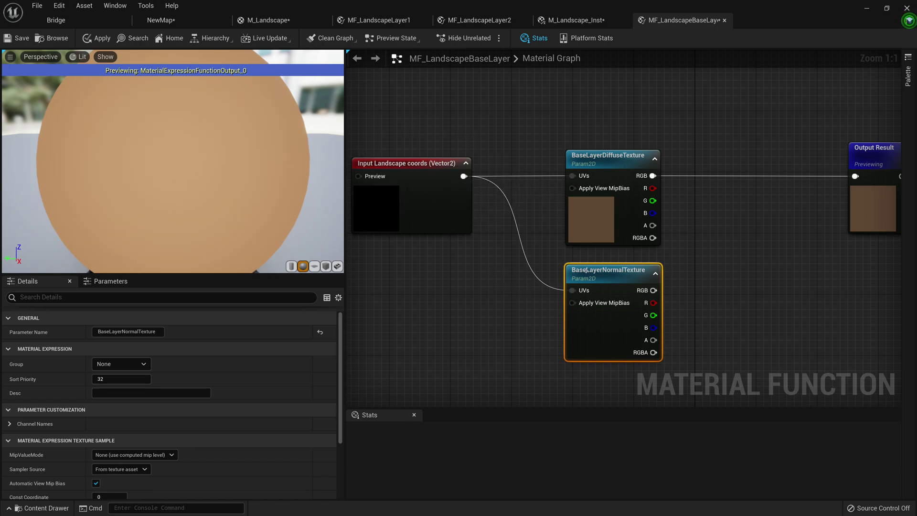
pyautogui.scroll(-1, 586, 270)
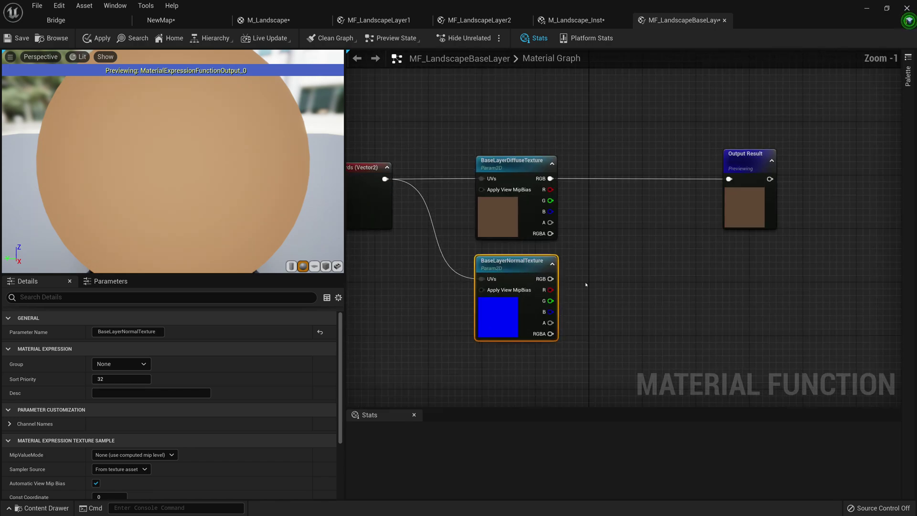
pyautogui.moveTo(585, 284); pyautogui.dragTo(550, 293, button='right')
pyautogui.moveTo(463, 297); pyautogui.dragTo(551, 293, button='right')
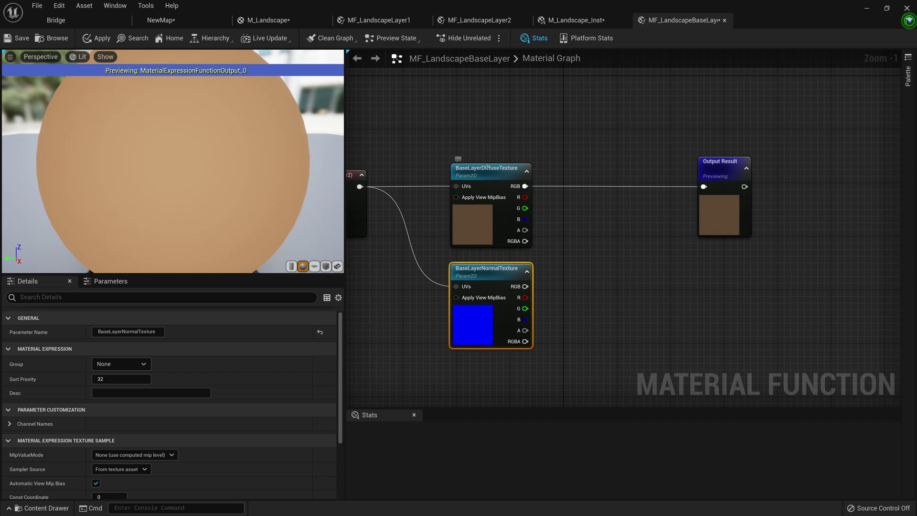
pyautogui.scroll(1, 555, 299)
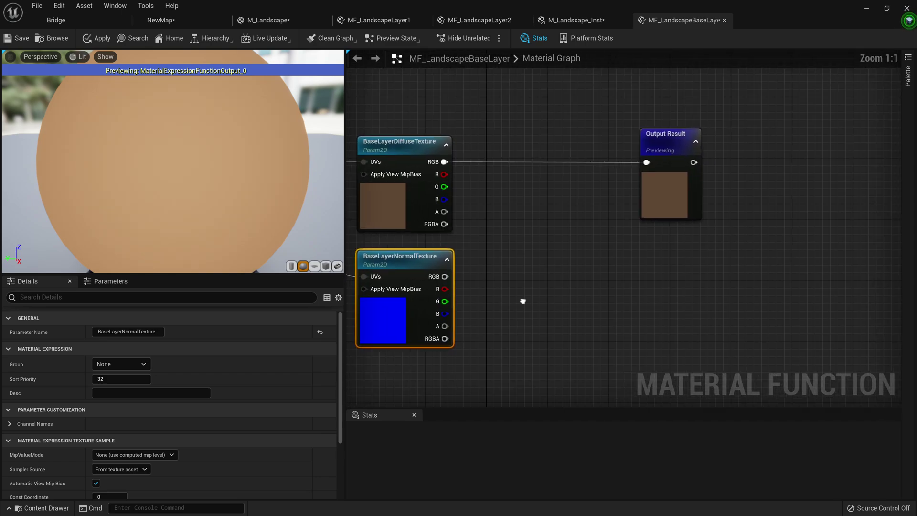
pyautogui.moveTo(407, 262); pyautogui.dragTo(532, 279, button='right')
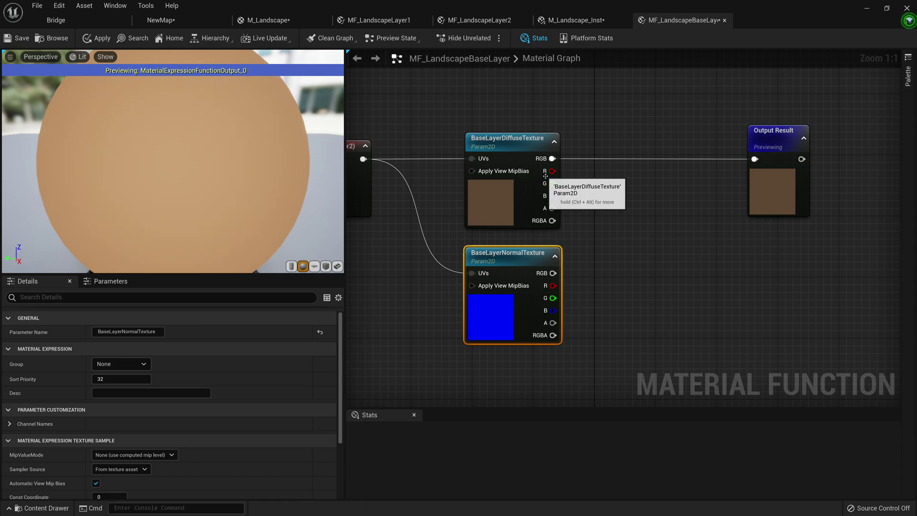
# Return to the M_Landscape material graph and view its complete layer network
pyautogui.click(379, 20)
pyautogui.click(279, 21)
pyautogui.scroll(-3, 530, 323)
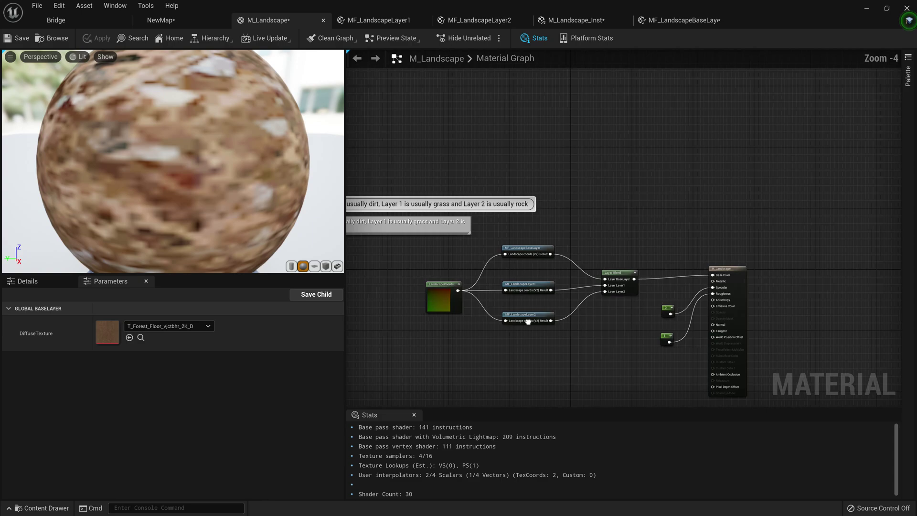
# Add a MakeMaterialAttributes node to the MF_LandscapeBaseLayer function graph
pyautogui.scroll(4, 528, 324)
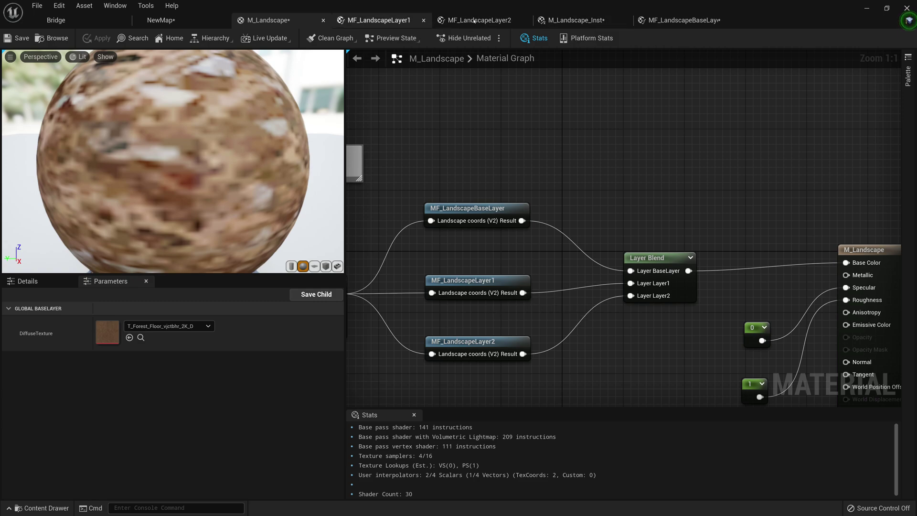
pyautogui.click(658, 22)
pyautogui.moveTo(616, 212); pyautogui.dragTo(525, 228, button='right')
pyautogui.moveTo(600, 239); pyautogui.dragTo(541, 244, button='right')
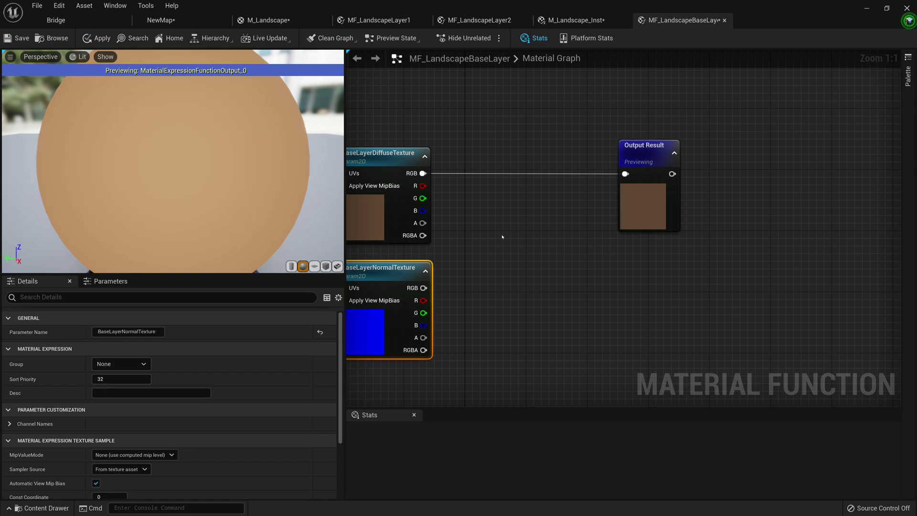
pyautogui.moveTo(480, 241); pyautogui.dragTo(365, 245, button='right')
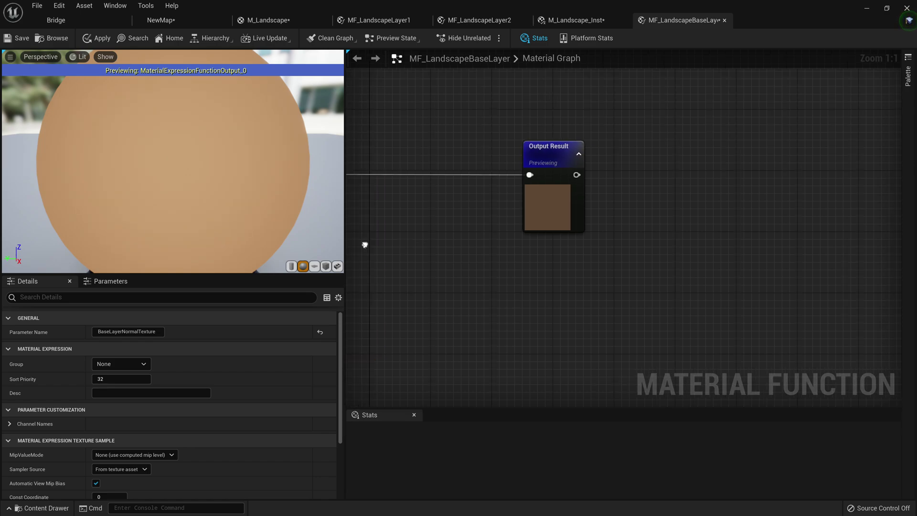
pyautogui.rightClick(400, 281)
pyautogui.write('mat')
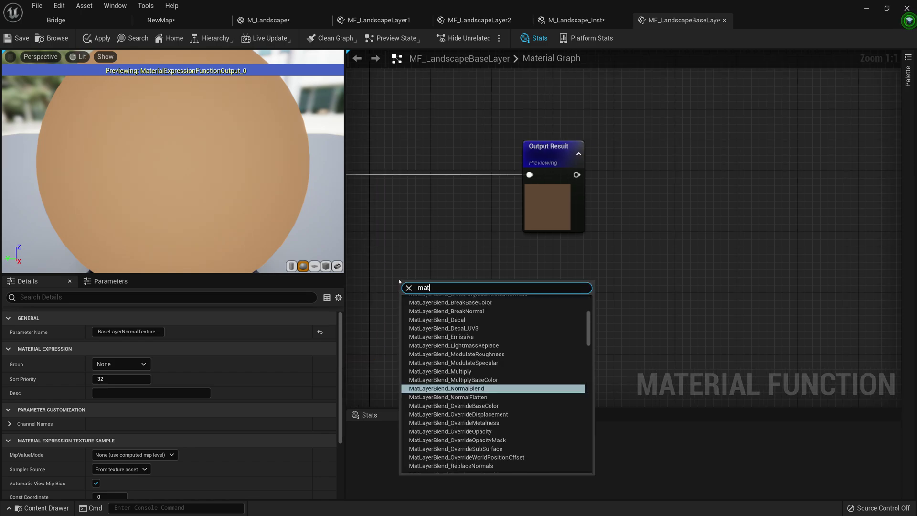
pyautogui.write('erial')
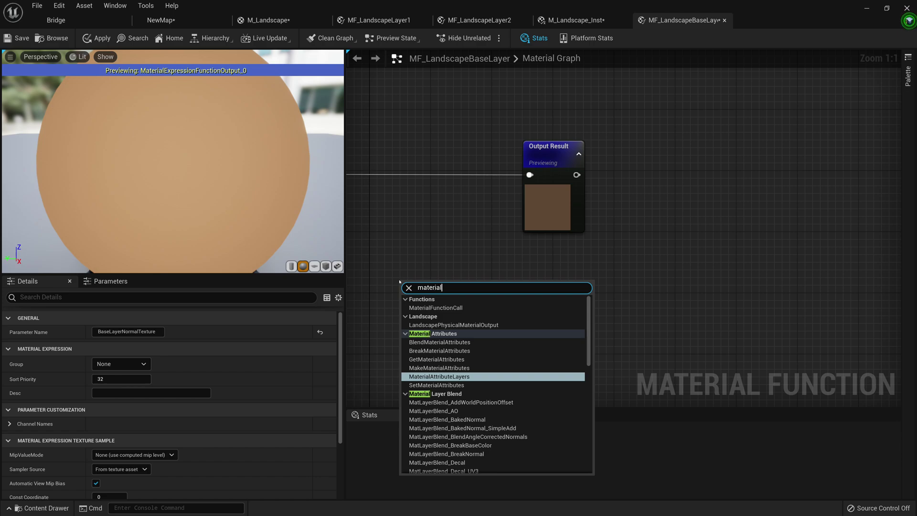
pyautogui.press('Up')
pyautogui.press('Up')
pyautogui.press('Down')
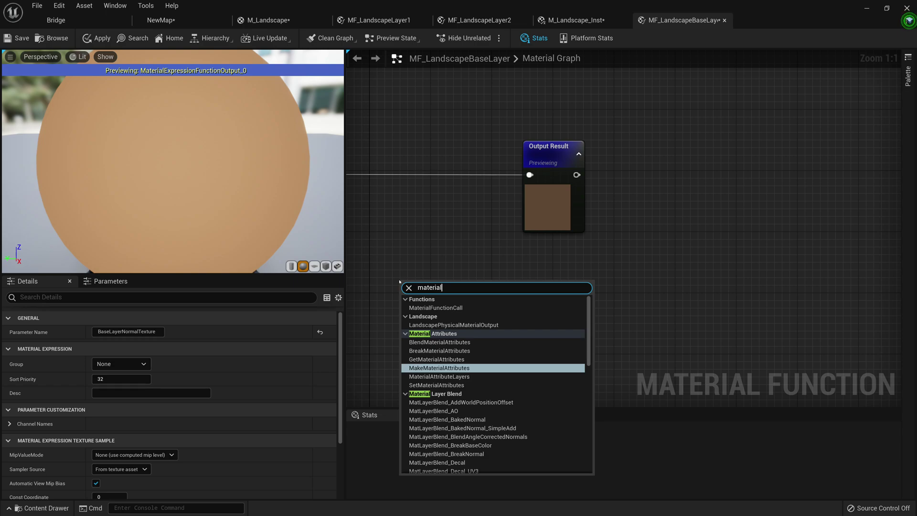
pyautogui.press('Escape')
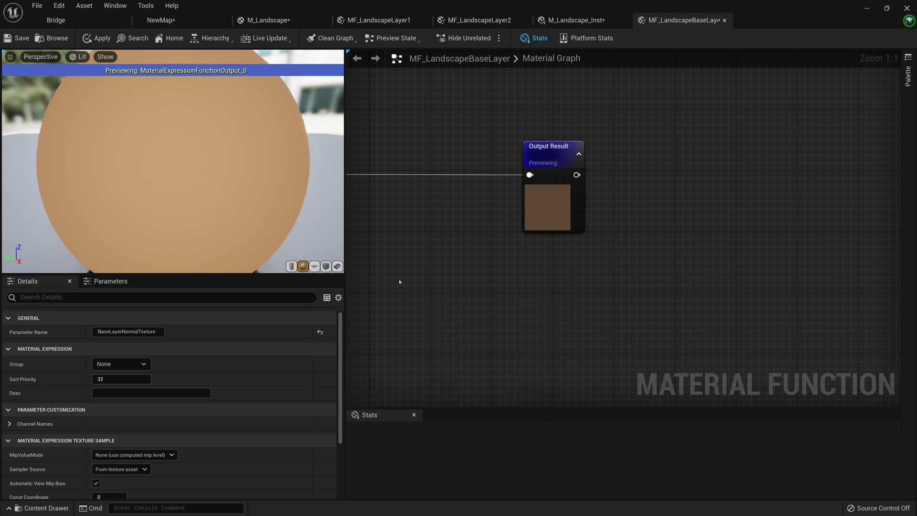
# Place the MakeMaterialAttributes node between the base layer textures and the Output Result node
pyautogui.scroll(-5, 502, 296)
pyautogui.moveTo(489, 295); pyautogui.dragTo(530, 299, button='right')
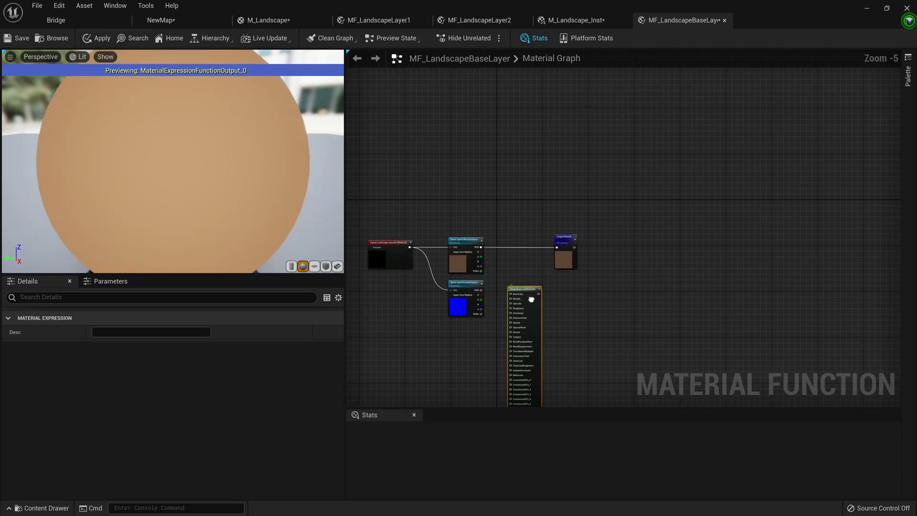
pyautogui.scroll(5, 511, 279)
pyautogui.moveTo(550, 312); pyautogui.dragTo(539, 187)
pyautogui.scroll(-3, 478, 209)
pyautogui.moveTo(462, 216); pyautogui.dragTo(501, 202, button='right')
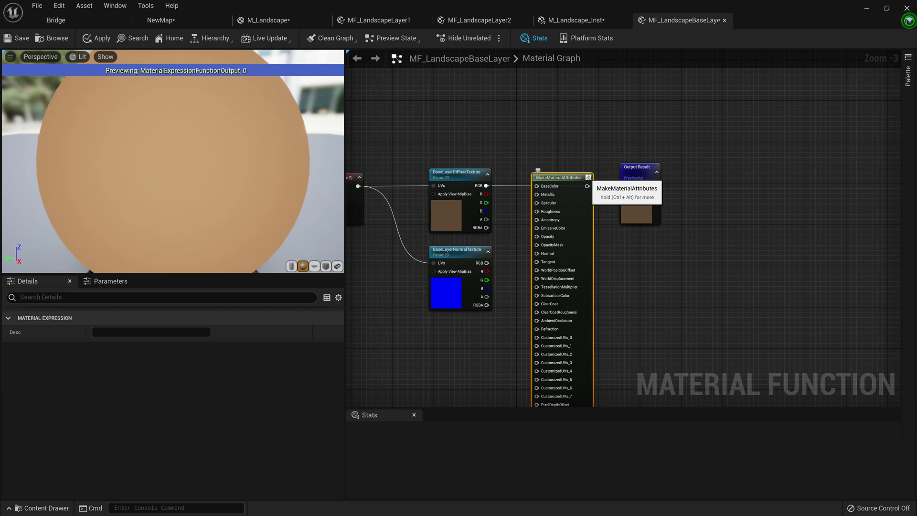
# Examine the attribute inputs of MakeMaterialAttributes and compare them with the inputs of the M_Landscape material node
pyautogui.scroll(3, 572, 193)
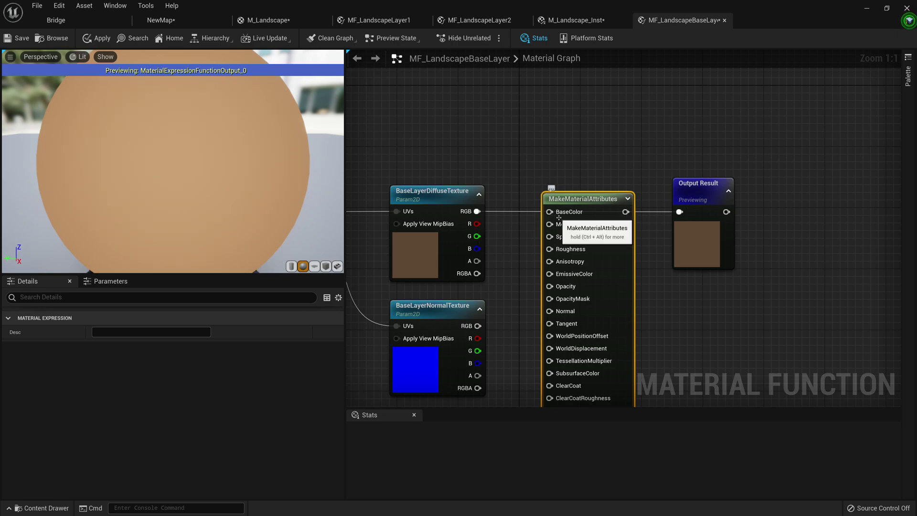
pyautogui.scroll(-2, 559, 217)
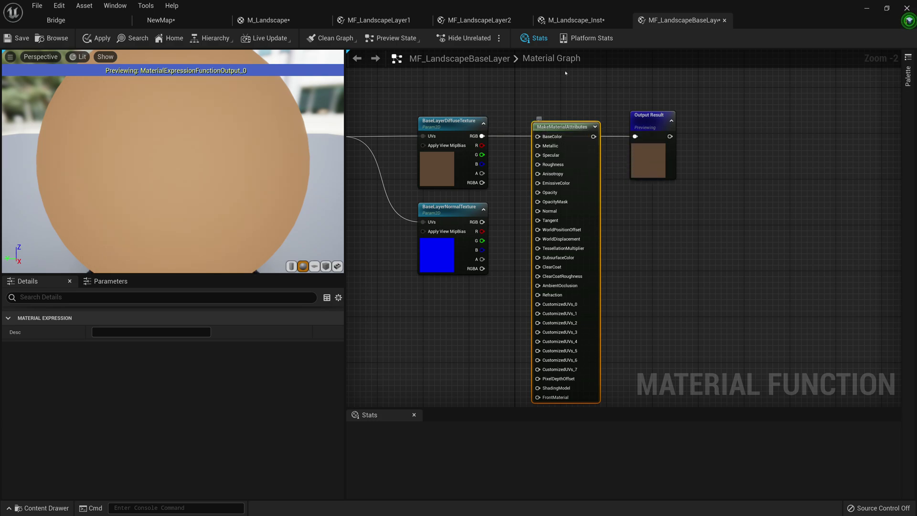
pyautogui.click(267, 21)
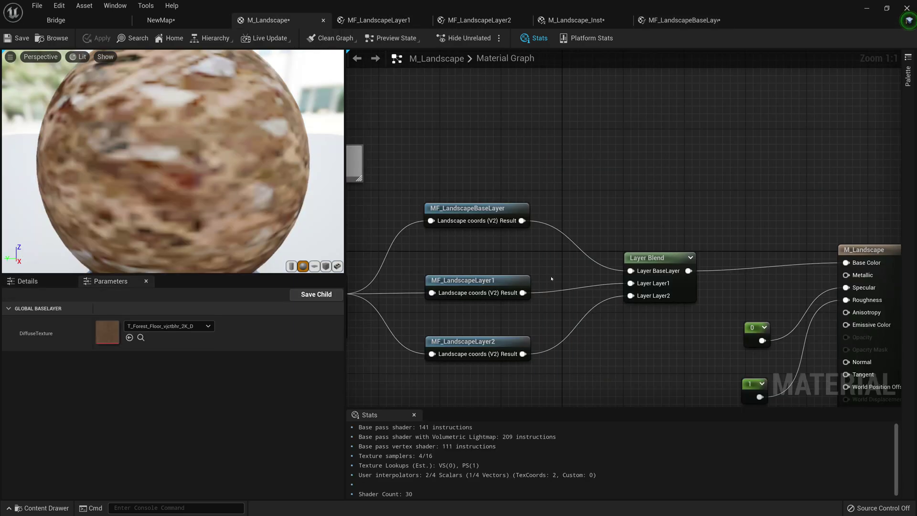
pyautogui.moveTo(678, 331); pyautogui.dragTo(610, 303, button='right')
pyautogui.scroll(-2, 622, 271)
pyautogui.moveTo(636, 254); pyautogui.dragTo(604, 240, button='right')
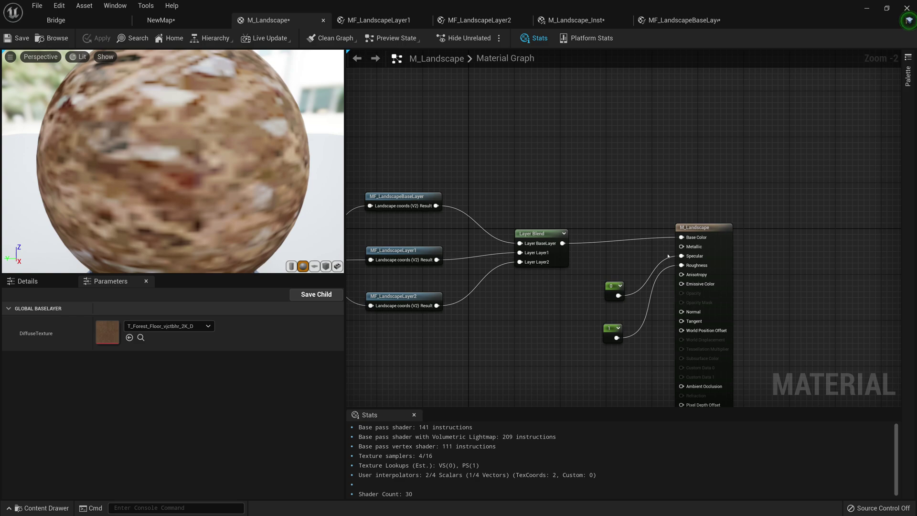
pyautogui.moveTo(465, 217); pyautogui.dragTo(601, 193, button='right')
pyautogui.moveTo(556, 286); pyautogui.dragTo(447, 276, button='right')
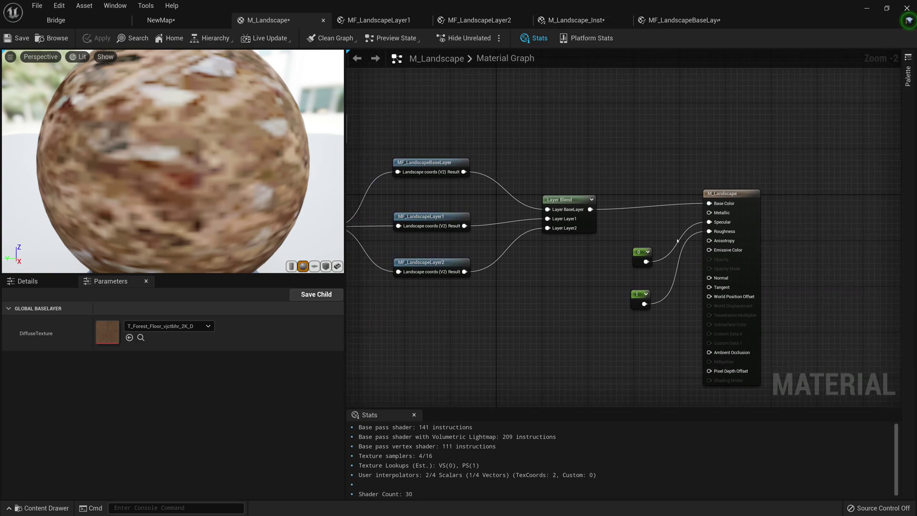
pyautogui.moveTo(645, 239); pyautogui.dragTo(599, 300, button='right')
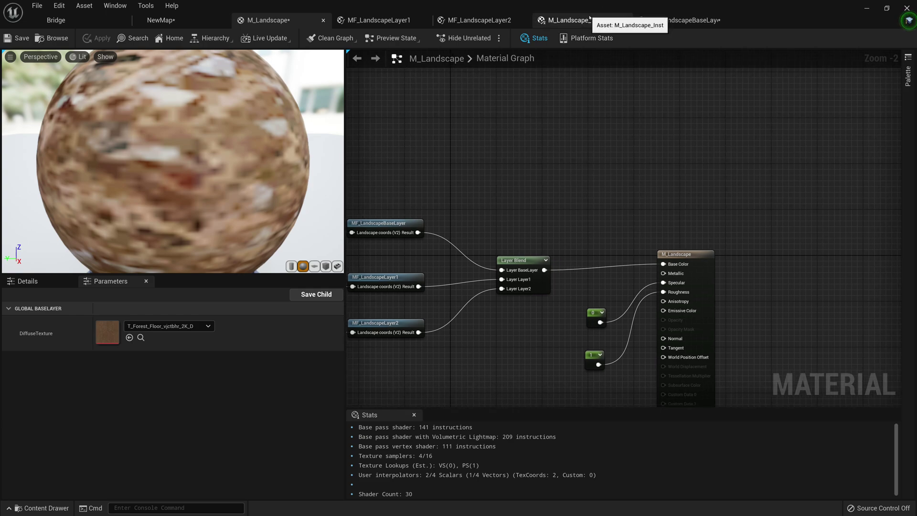
# In MF_LandscapeBaseLayer, connect the RGB of BaseLayerDiffuseTexture to BaseColor and the RGB of BaseLayerNormalTexture to Normal on MakeMaterialAttributes
pyautogui.click(679, 21)
pyautogui.moveTo(605, 247); pyautogui.dragTo(668, 281, button='right')
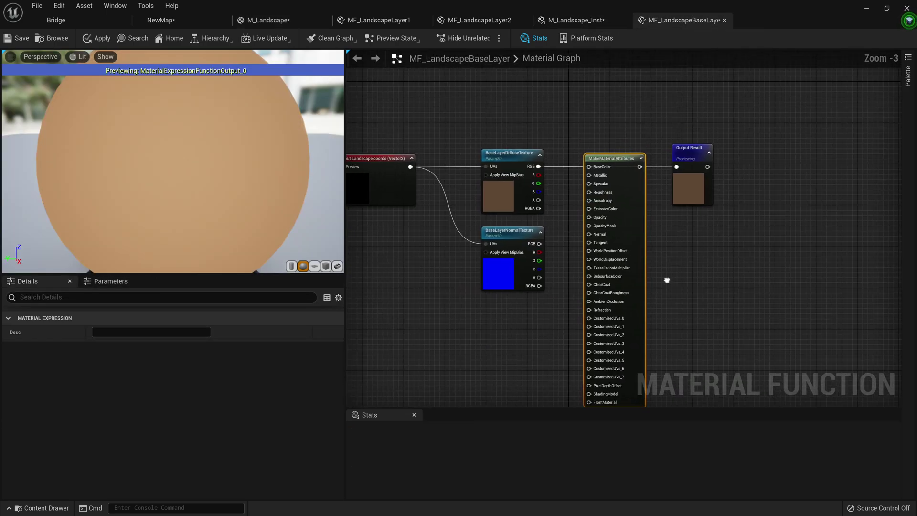
pyautogui.scroll(1, 771, 163)
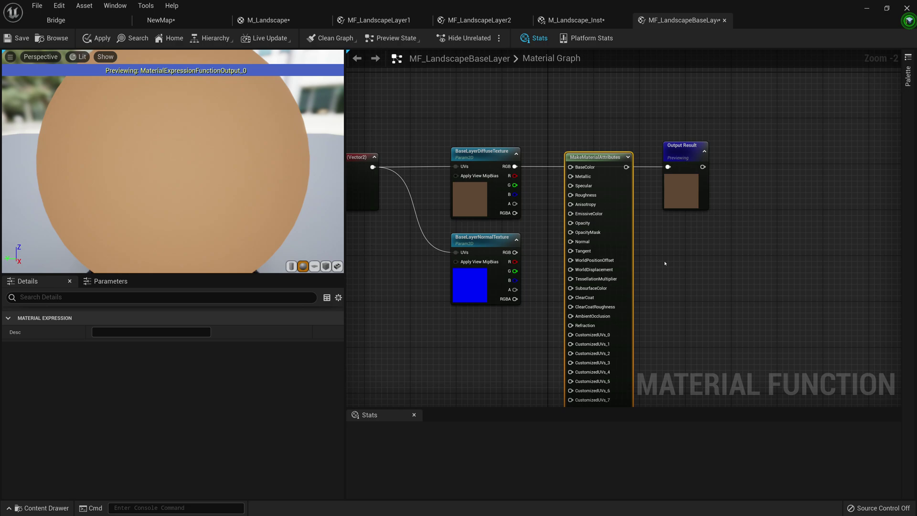
pyautogui.scroll(2, 519, 184)
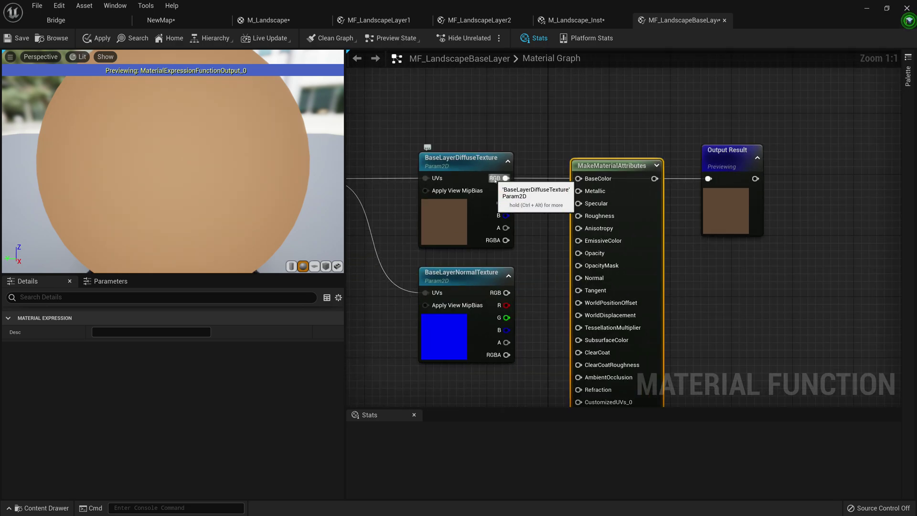
pyautogui.moveTo(505, 178); pyautogui.dragTo(579, 178)
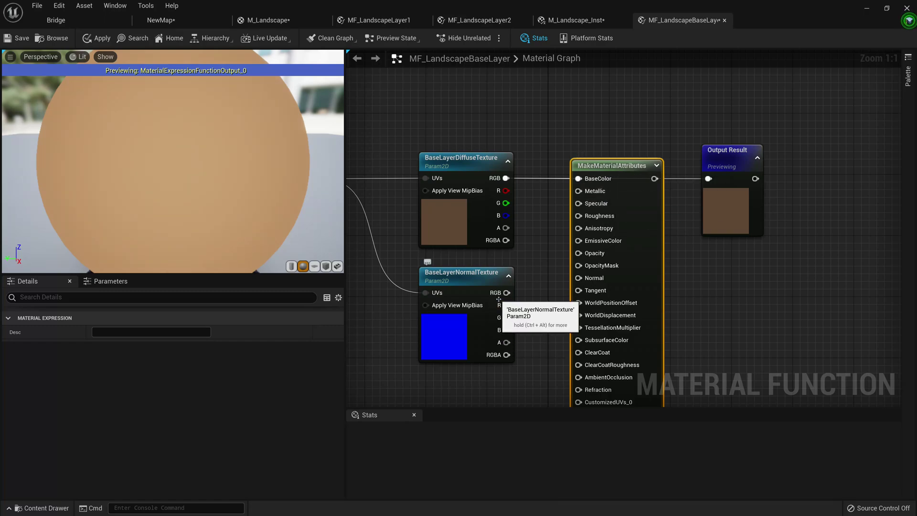
pyautogui.moveTo(498, 296); pyautogui.dragTo(594, 275)
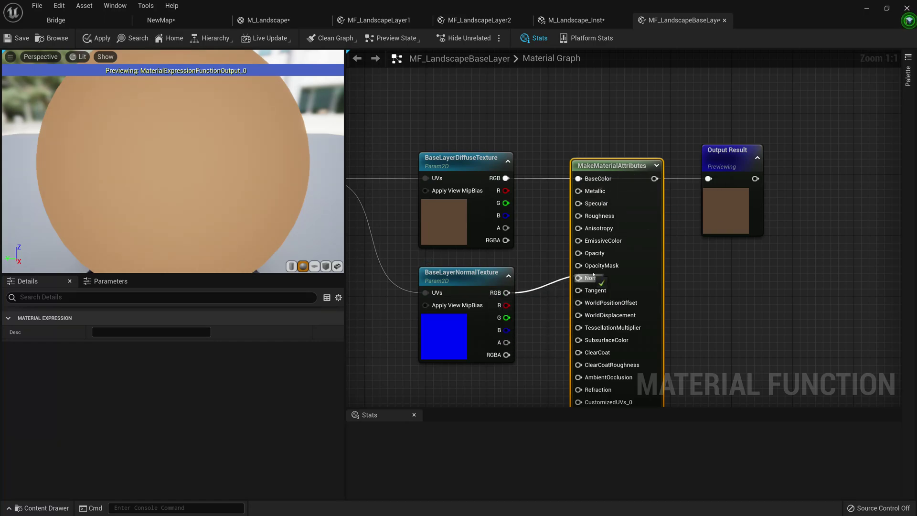
# Move Output Result farther from MakeMaterialAttributes and connect the MakeMaterialAttributes output to its input
pyautogui.moveTo(726, 276); pyautogui.dragTo(583, 280, button='right')
pyautogui.click(604, 172)
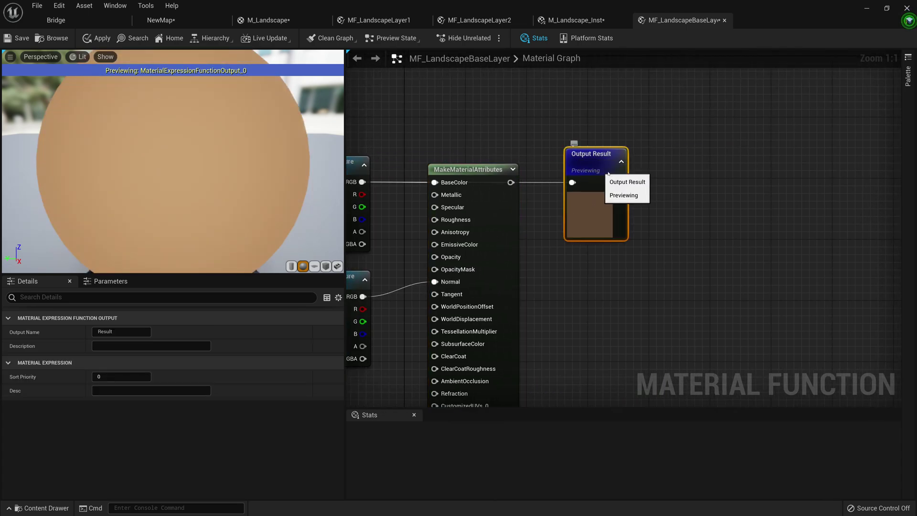
pyautogui.moveTo(604, 172); pyautogui.dragTo(693, 173)
pyautogui.moveTo(511, 182); pyautogui.dragTo(658, 182)
pyautogui.moveTo(679, 104); pyautogui.dragTo(710, 136, button='right')
pyautogui.scroll(-1, 627, 244)
pyautogui.moveTo(571, 255); pyautogui.dragTo(570, 234, button='right')
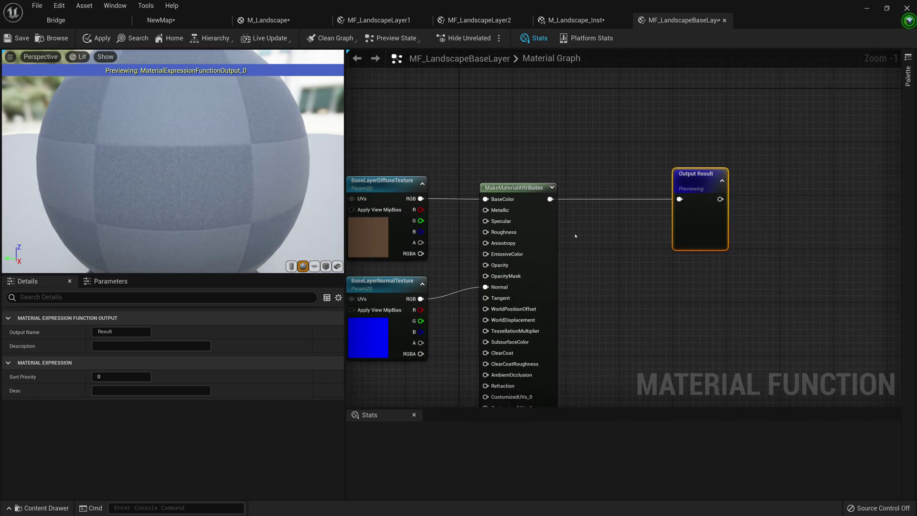
pyautogui.rightClick(575, 236)
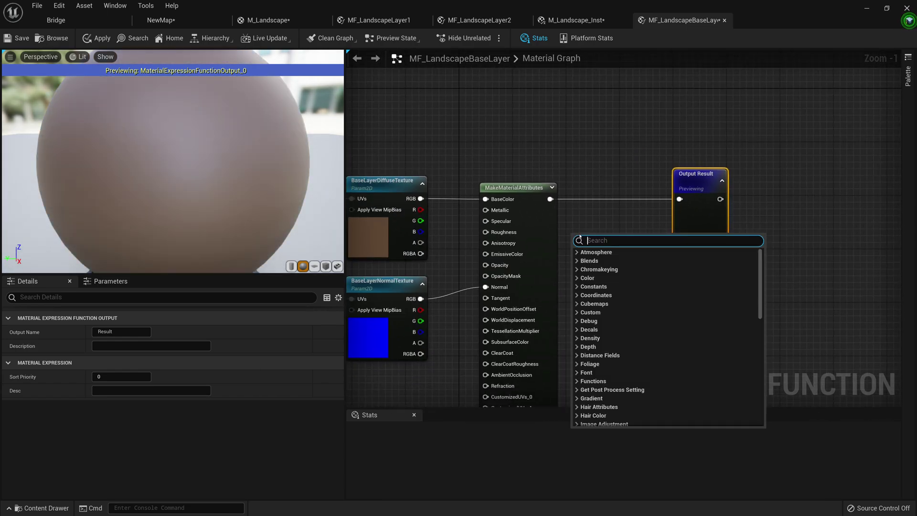
pyautogui.write('setma')
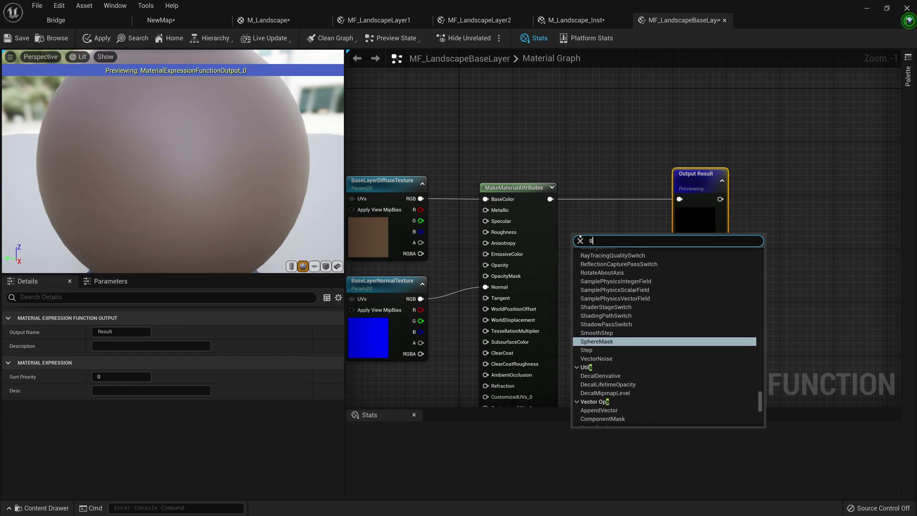
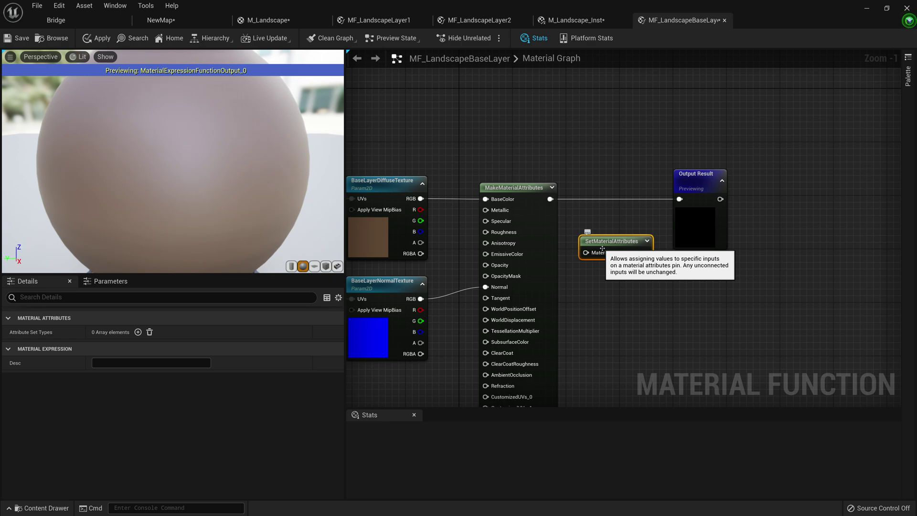
pyautogui.press('Delete')
# Apply and save the MF_LandscapeBaseLayer changes, and return to the layer network in M_Landscape
pyautogui.moveTo(603, 249); pyautogui.dragTo(746, 263, button='right')
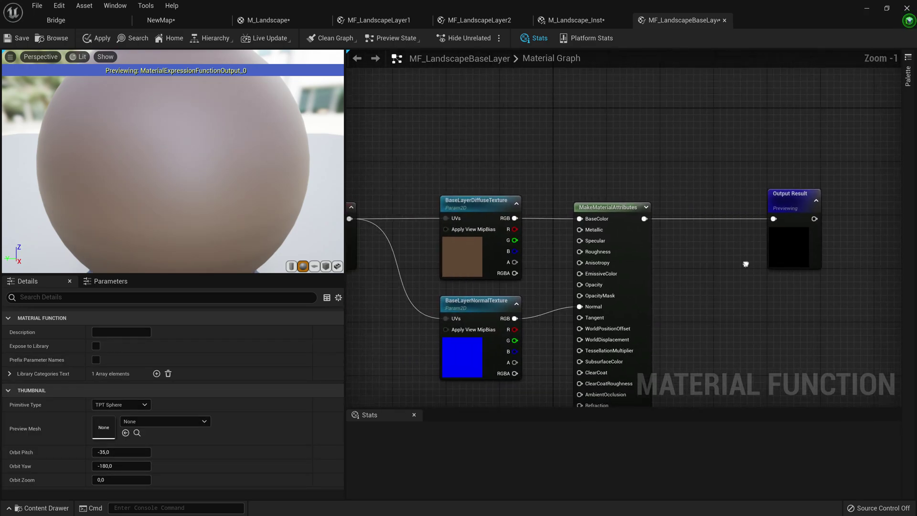
pyautogui.scroll(-1, 745, 264)
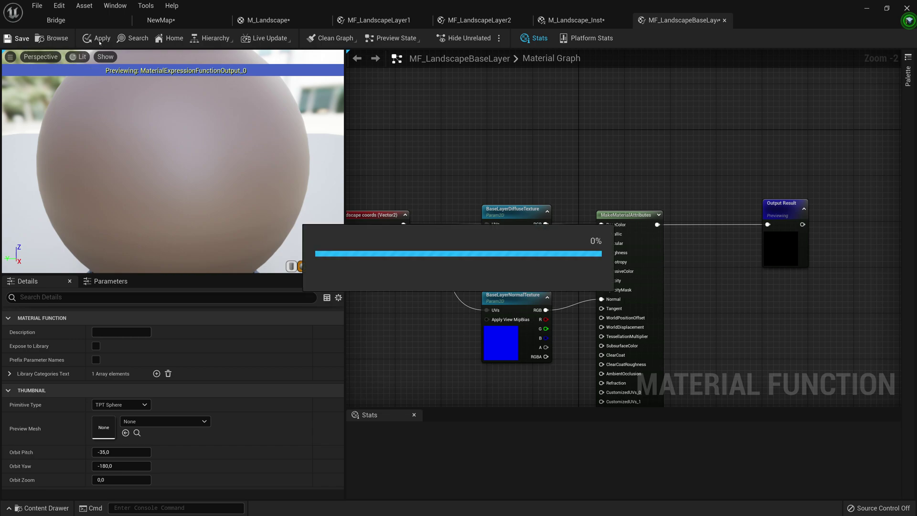
pyautogui.click(268, 20)
pyautogui.scroll(-2, 619, 321)
pyautogui.moveTo(499, 316); pyautogui.dragTo(556, 252, button='right')
pyautogui.scroll(4, 574, 311)
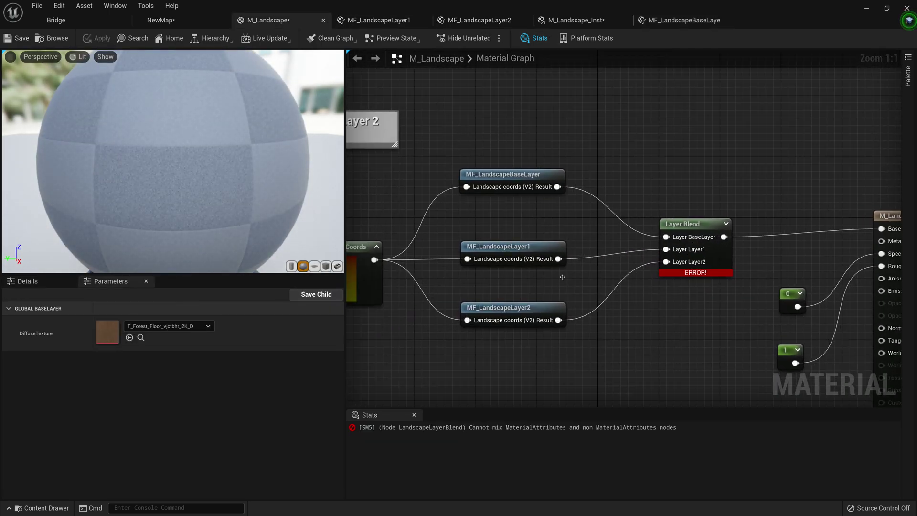
pyautogui.moveTo(602, 284); pyautogui.dragTo(534, 261, button='right')
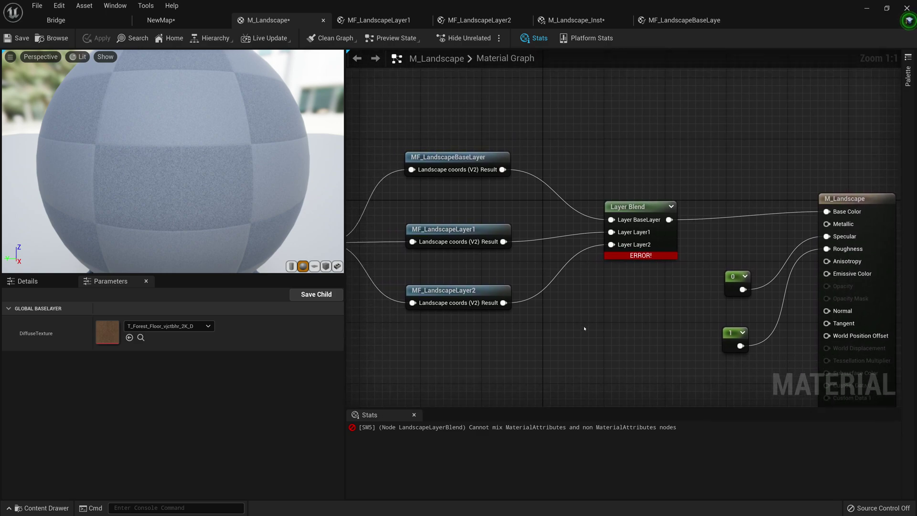
# Disconnect MF_LandscapeLayer1 and MF_LandscapeLayer2 from the Layer Blend node
pyautogui.keyDown('alt'); pyautogui.click(535, 242); pyautogui.keyUp('alt')
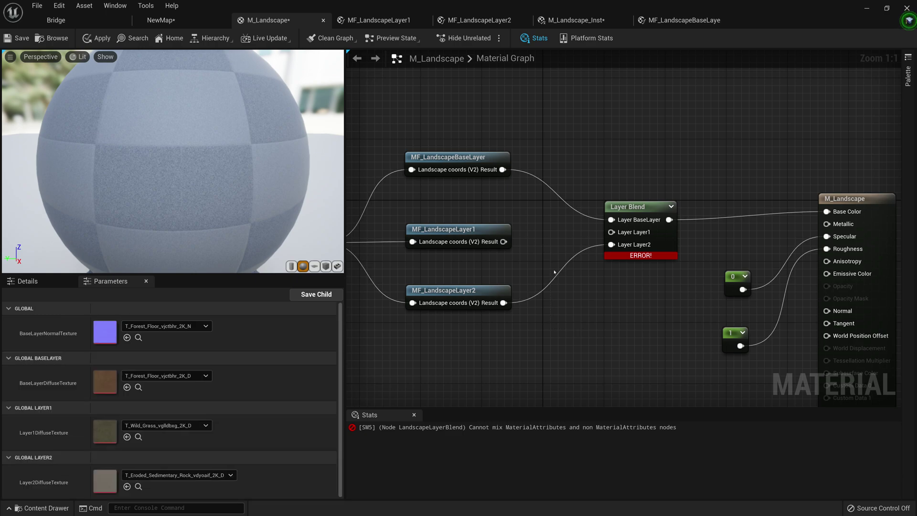
pyautogui.keyDown('alt'); pyautogui.click(554, 281); pyautogui.keyUp('alt')
pyautogui.moveTo(554, 281); pyautogui.dragTo(512, 309, button='right')
pyautogui.moveTo(707, 260); pyautogui.dragTo(634, 218, button='right')
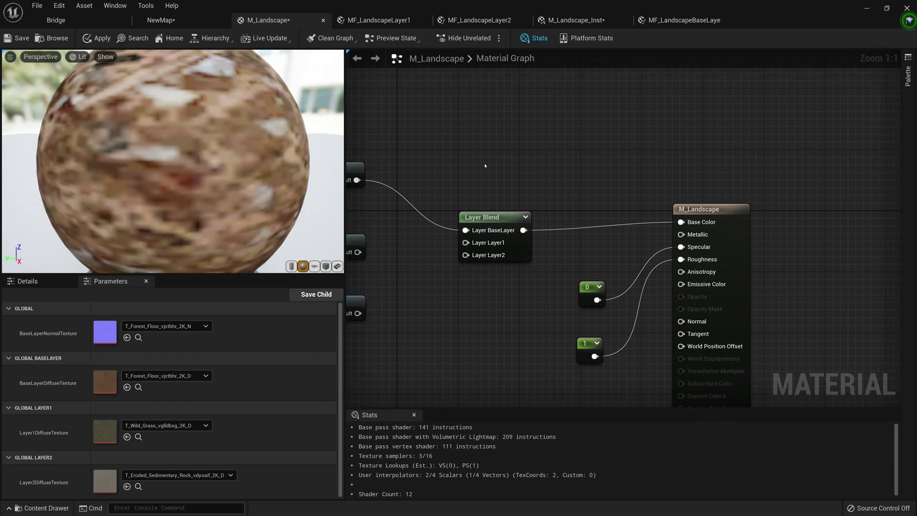
# In the MF_LandscapeLayer1 function, move Output Result farther away from Layer1DiffuseTexture to make room between them
pyautogui.click(379, 20)
pyautogui.moveTo(607, 251); pyautogui.dragTo(467, 233, button='right')
pyautogui.moveTo(600, 245); pyautogui.dragTo(686, 204)
pyautogui.moveTo(578, 234); pyautogui.dragTo(719, 203, button='right')
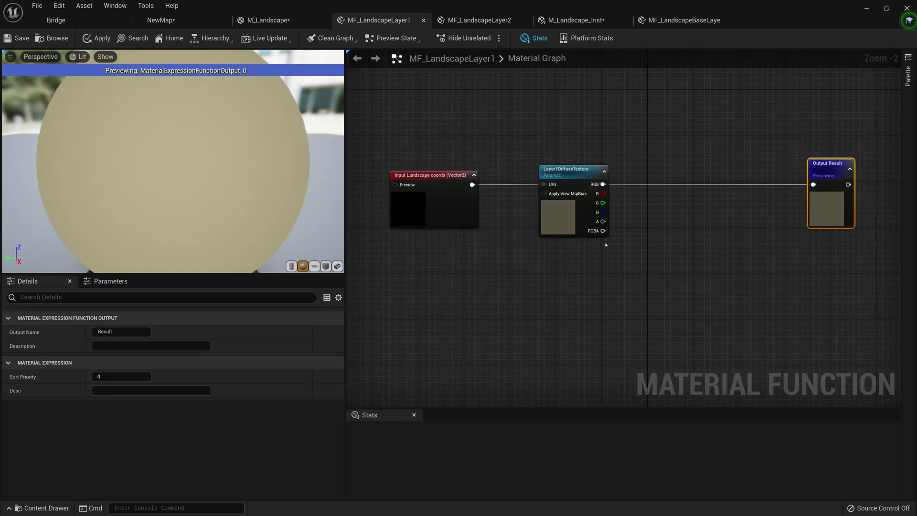
pyautogui.moveTo(551, 309); pyautogui.dragTo(542, 282, button='right')
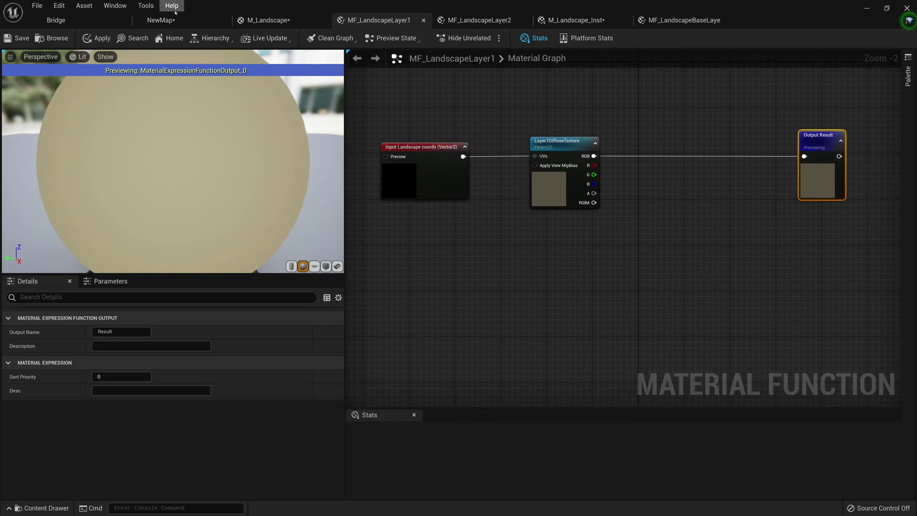
# Close the MF_LandscapeLayer1 function and switch to the NewMap level
pyautogui.click(424, 20)
pyautogui.click(443, 293)
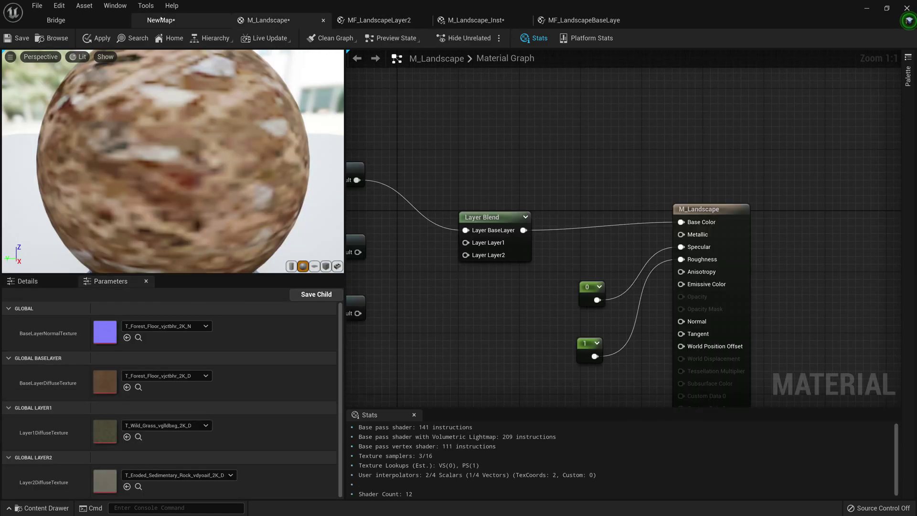
pyautogui.click(161, 19)
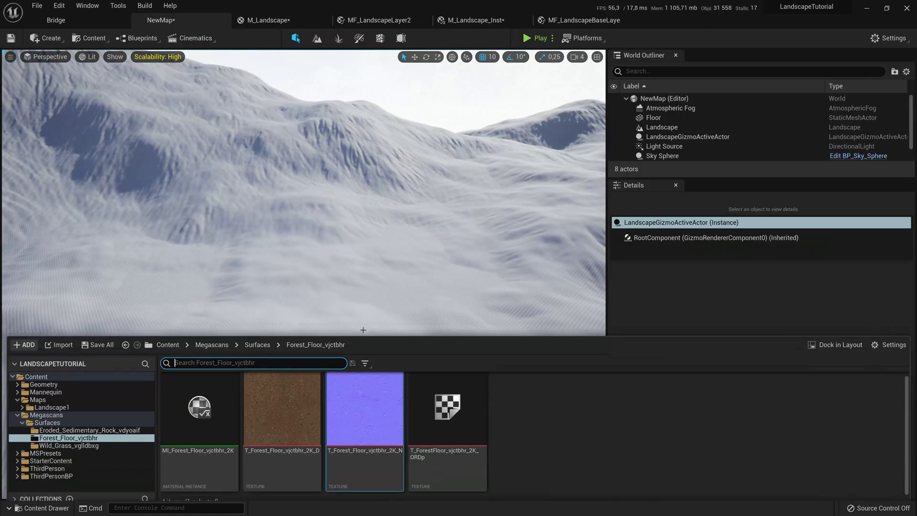
# Open the MF_LandscapeLayer1 material function from the project's Content folder
pyautogui.click(165, 338)
pyautogui.scroll(-2, 458, 406)
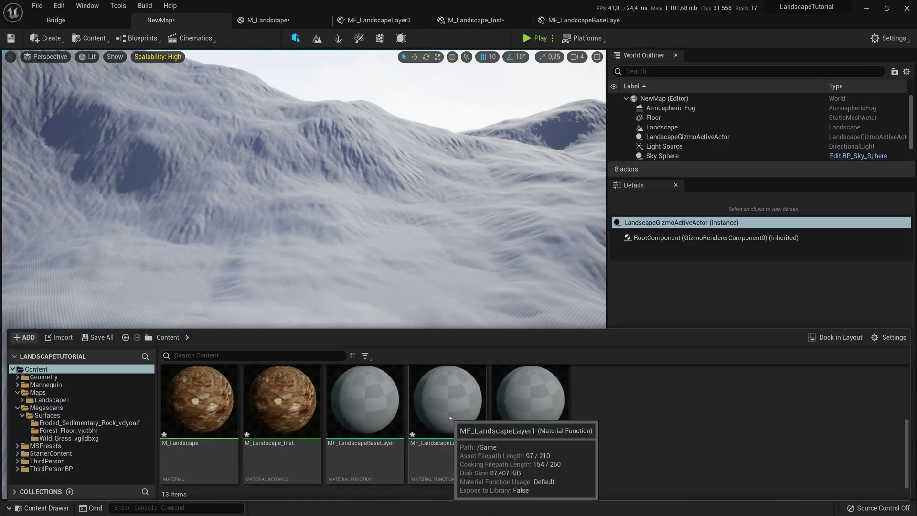
pyautogui.doubleClick(450, 418)
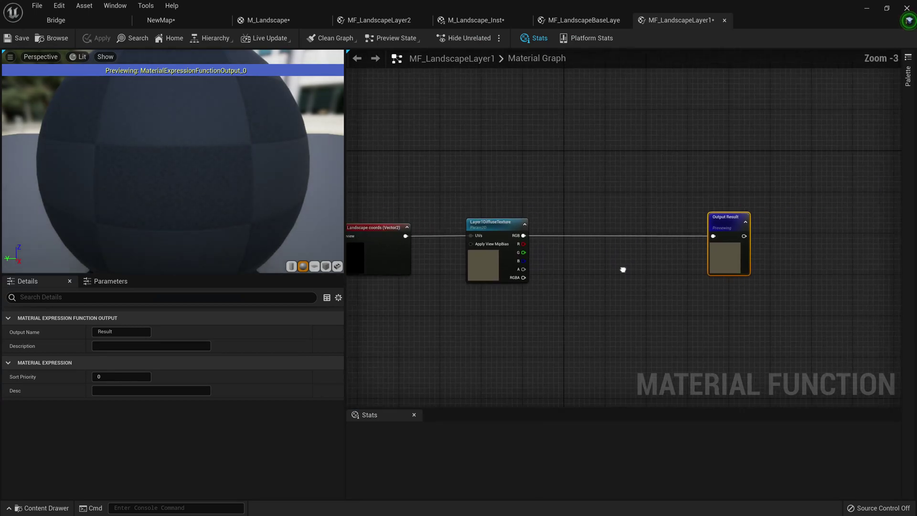
# Place the T_Wild_Grass_vglldbxg_2K_N texture from Megascans > Surfaces below Layer1DiffuseTexture in the graph
pyautogui.scroll(2, 389, 418)
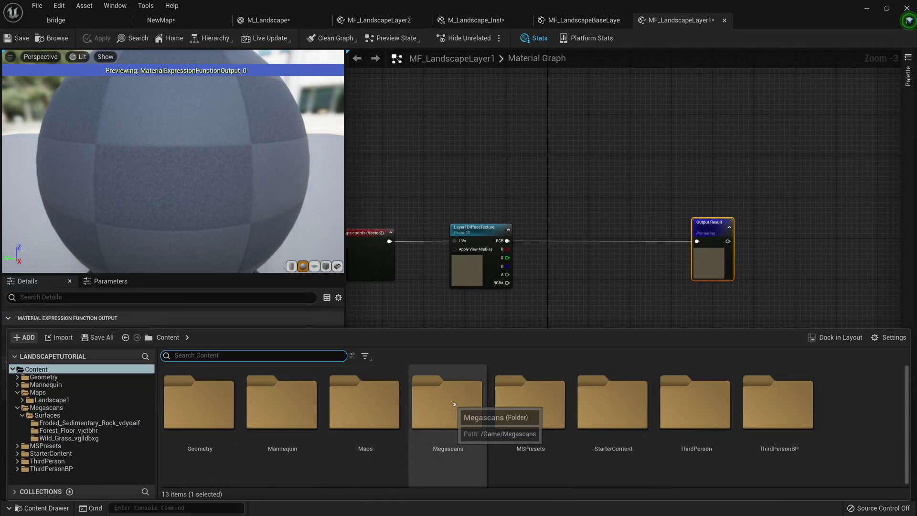
pyautogui.doubleClick(463, 409)
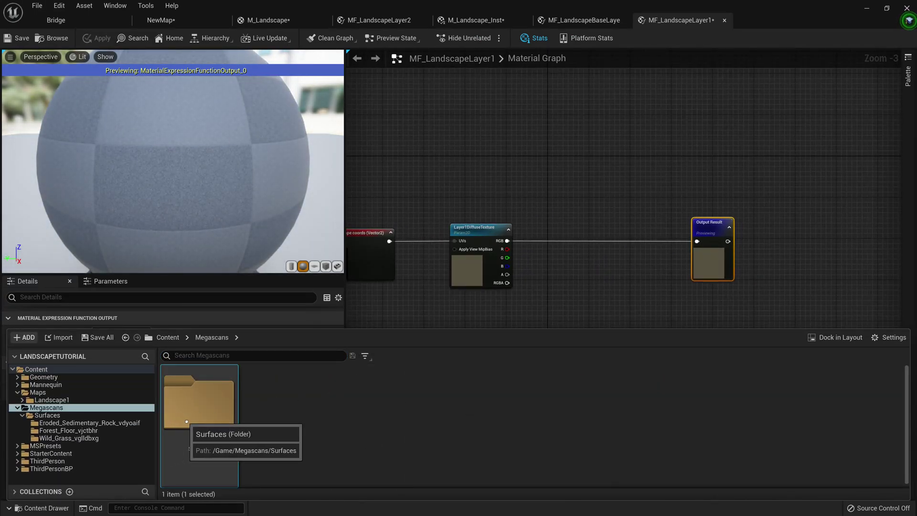
pyautogui.doubleClick(210, 412)
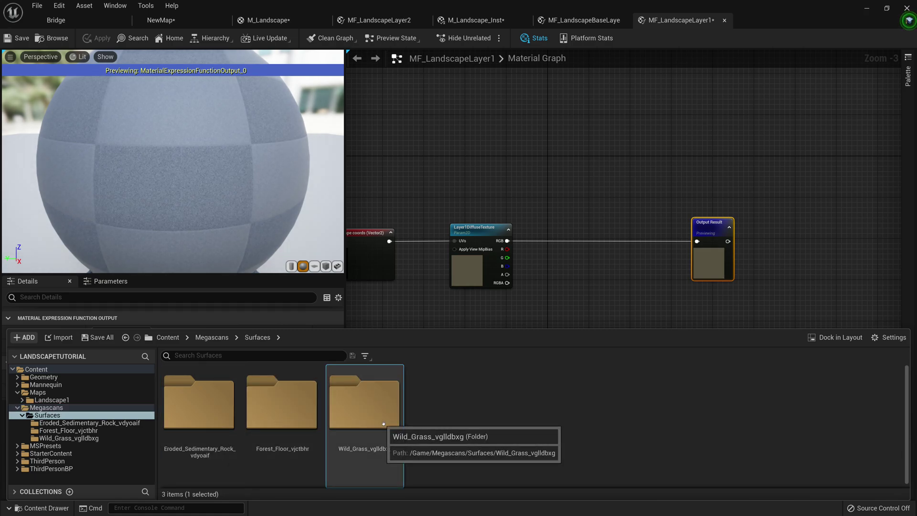
pyautogui.doubleClick(346, 419)
pyautogui.moveTo(346, 420); pyautogui.dragTo(475, 309)
# Convert the wild grass normal Texture Sample to a parameter named Layer1NormalTexture
pyautogui.rightClick(475, 308)
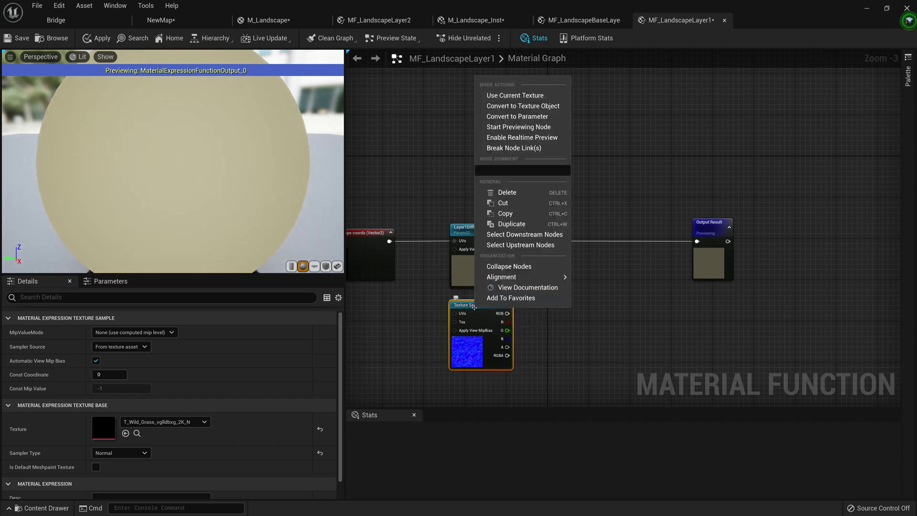
pyautogui.click(531, 117)
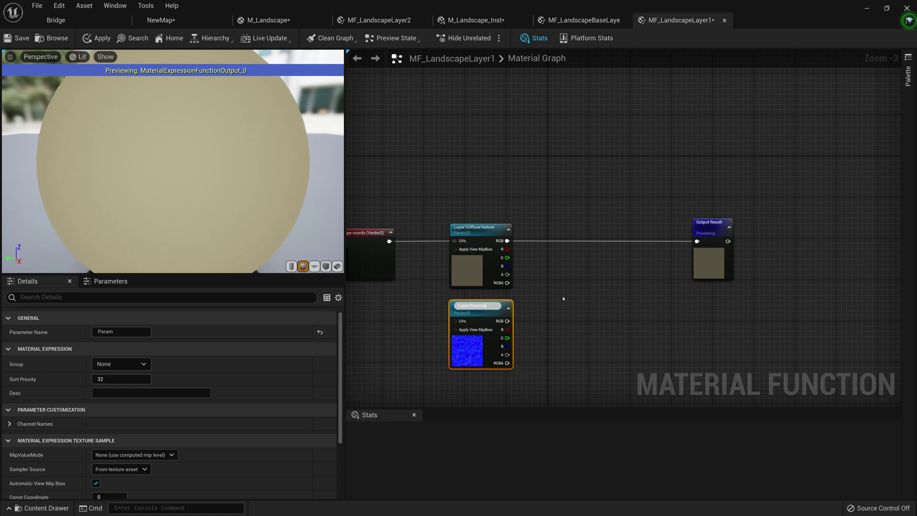
pyautogui.write('e')
pyautogui.press('Return')
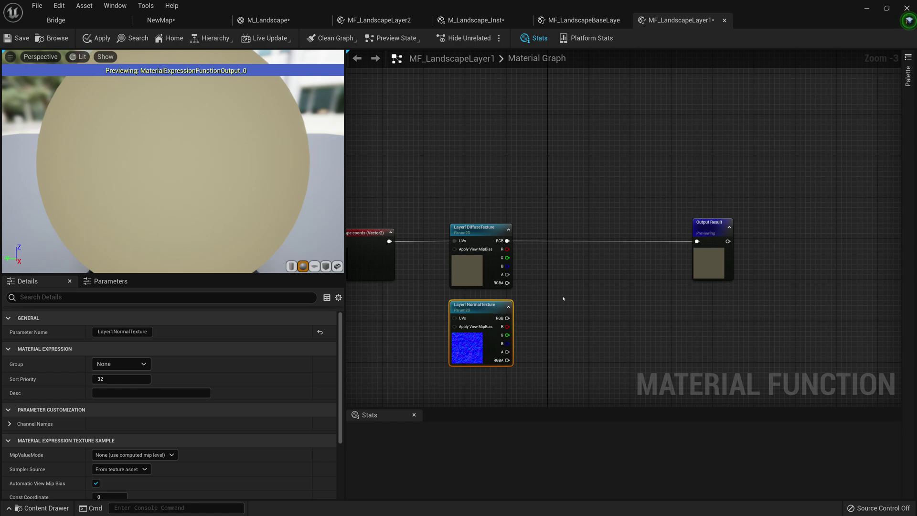
# Connect the Input Landscape coords output to the UVs of Layer1NormalTexture
pyautogui.scroll(3, 563, 299)
pyautogui.moveTo(496, 341); pyautogui.dragTo(634, 290, button='right')
pyautogui.moveTo(455, 169); pyautogui.dragTo(546, 283)
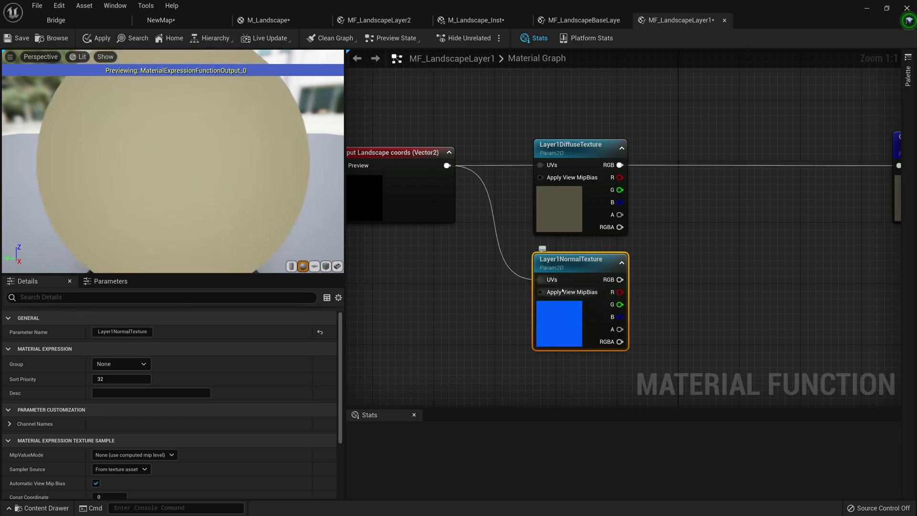
# Add a MakeMaterialAttributes node between the Layer1 textures and Output Result
pyautogui.scroll(-1, 658, 298)
pyautogui.moveTo(658, 298); pyautogui.dragTo(521, 301, button='right')
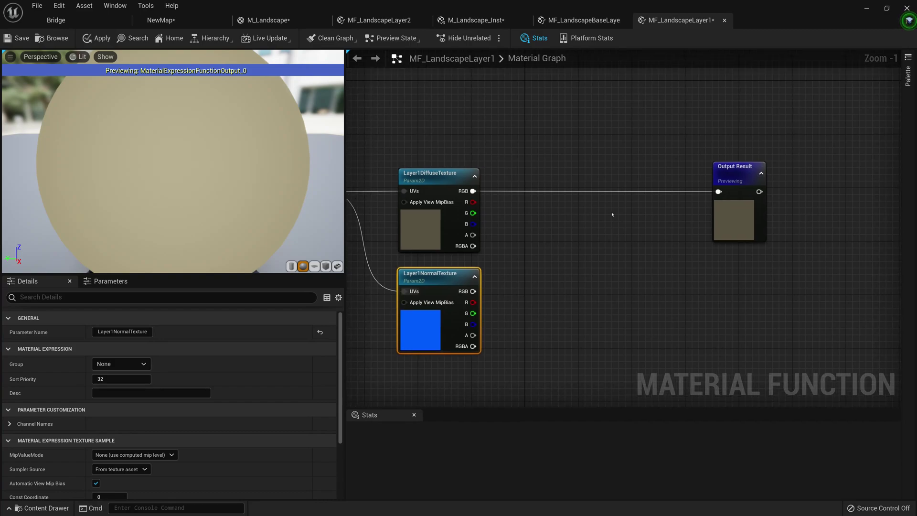
pyautogui.rightClick(615, 215)
pyautogui.write('make')
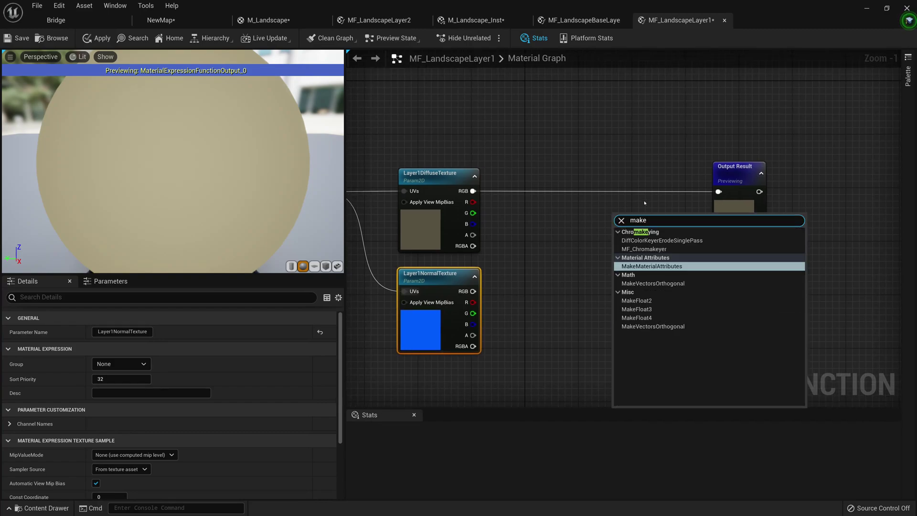
pyautogui.press('Return')
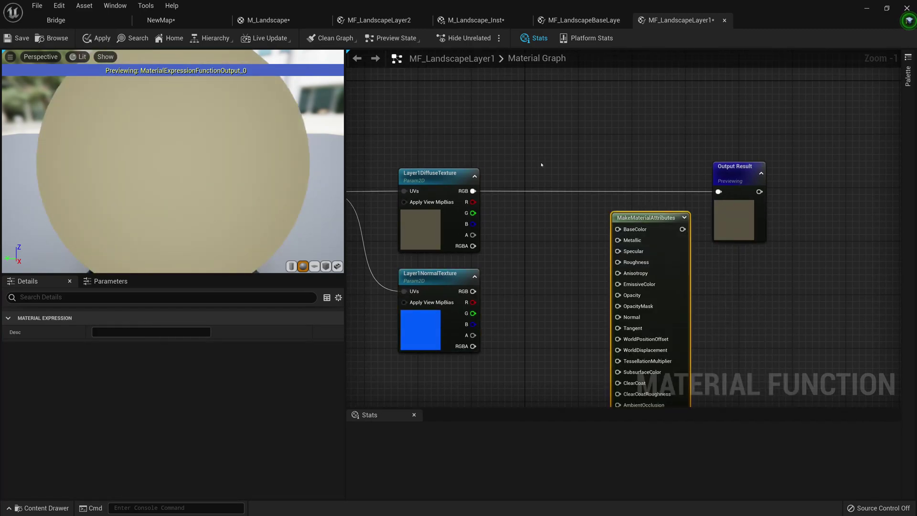
# Wire Layer1DiffuseTexture to BaseColor and Layer1NormalTexture to Normal, and feed MakeMaterialAttributes into Output Result
pyautogui.moveTo(472, 192); pyautogui.dragTo(626, 231)
pyautogui.moveTo(653, 222); pyautogui.dragTo(606, 191)
pyautogui.moveTo(473, 291); pyautogui.dragTo(520, 282)
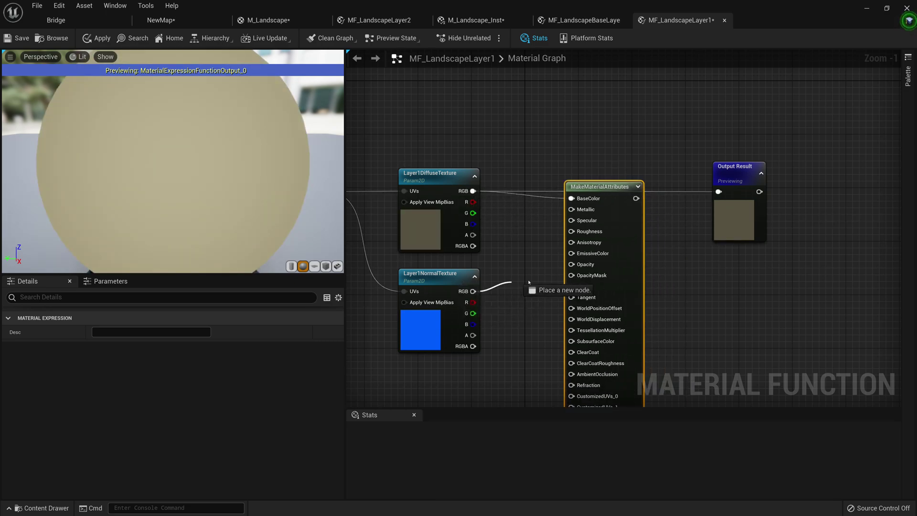
pyautogui.moveTo(637, 198); pyautogui.dragTo(718, 191)
pyautogui.moveTo(611, 189); pyautogui.dragTo(602, 181)
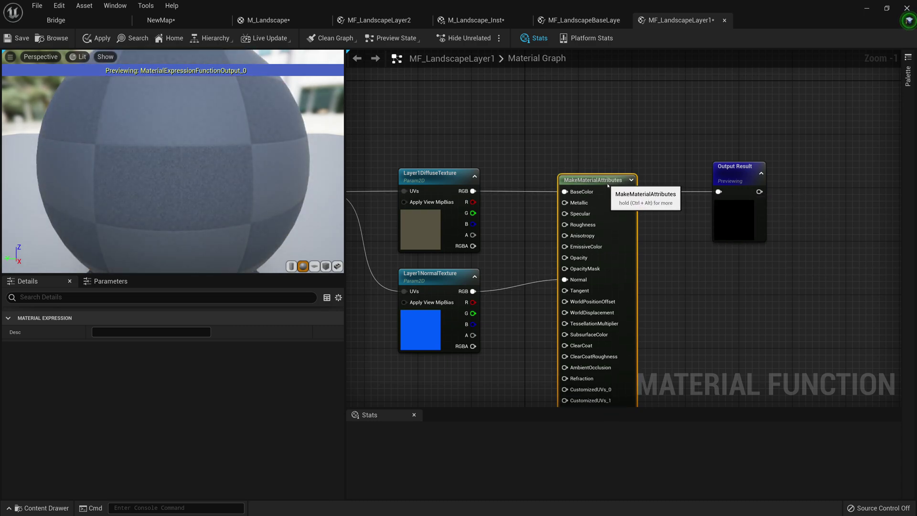
# Tidy the node layout in MF_LandscapeLayer1 and save the function
pyautogui.moveTo(699, 231); pyautogui.dragTo(650, 217, button='right')
pyautogui.scroll(-3, 715, 198)
pyautogui.moveTo(693, 347); pyautogui.dragTo(525, 251)
pyautogui.moveTo(635, 277); pyautogui.dragTo(635, 267)
pyautogui.click(680, 242)
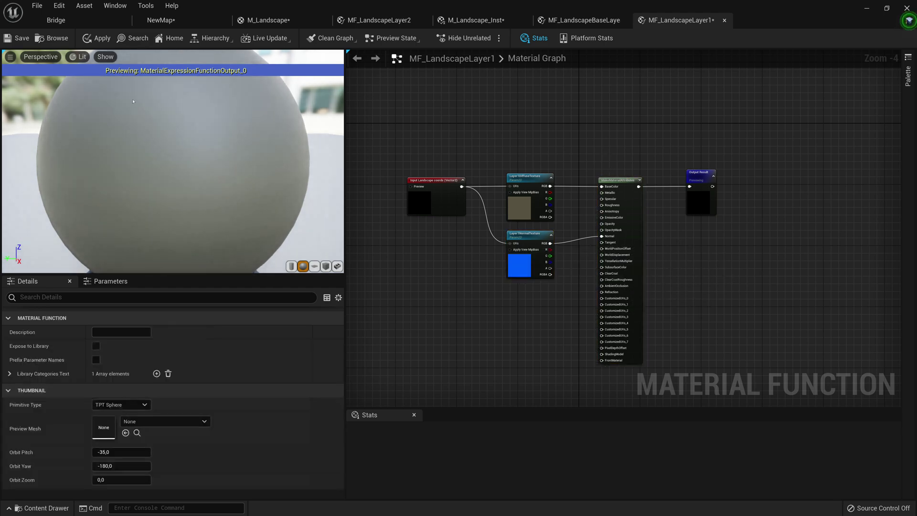
pyautogui.hotkey('ctrl', 's')
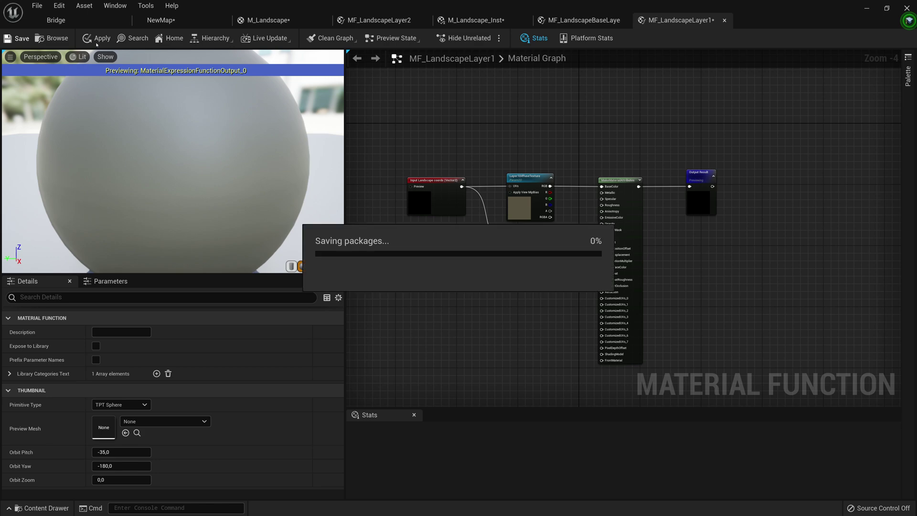
# Close the open MF_LandscapeLayer2 editor and reopen the function from the project's Content folder
pyautogui.click(407, 22)
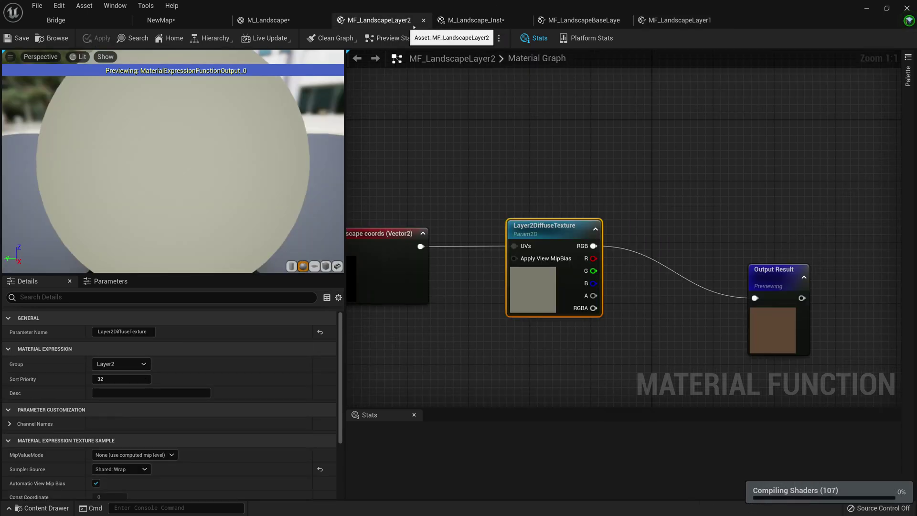
pyautogui.click(423, 20)
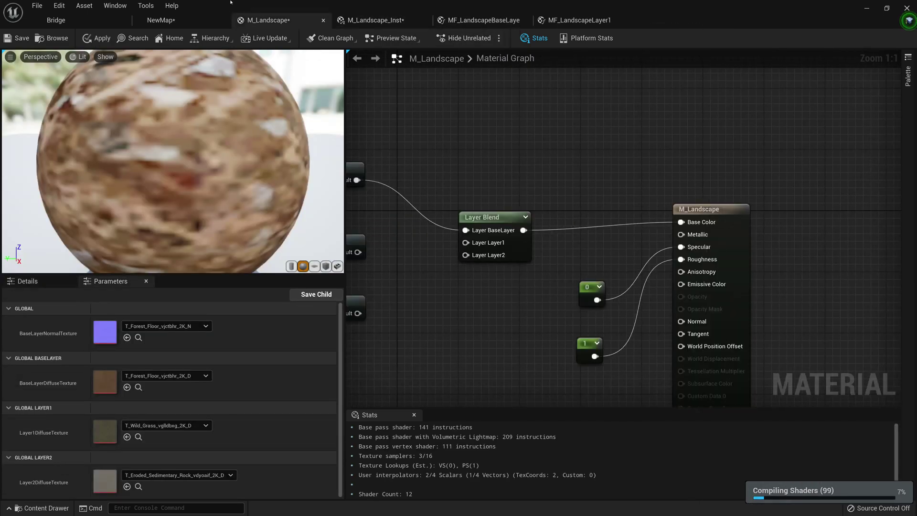
pyautogui.click(191, 20)
pyautogui.hotkey('ctrl', 'space')
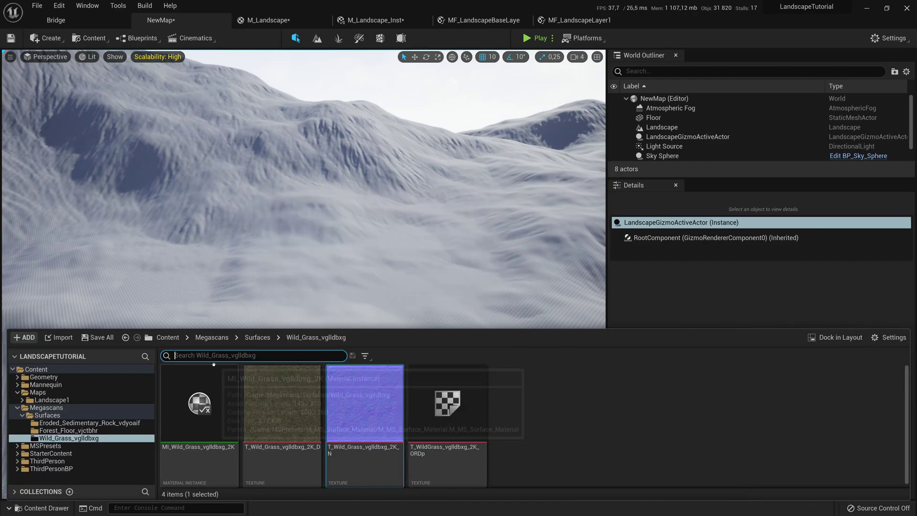
pyautogui.click(167, 337)
pyautogui.scroll(-3, 526, 415)
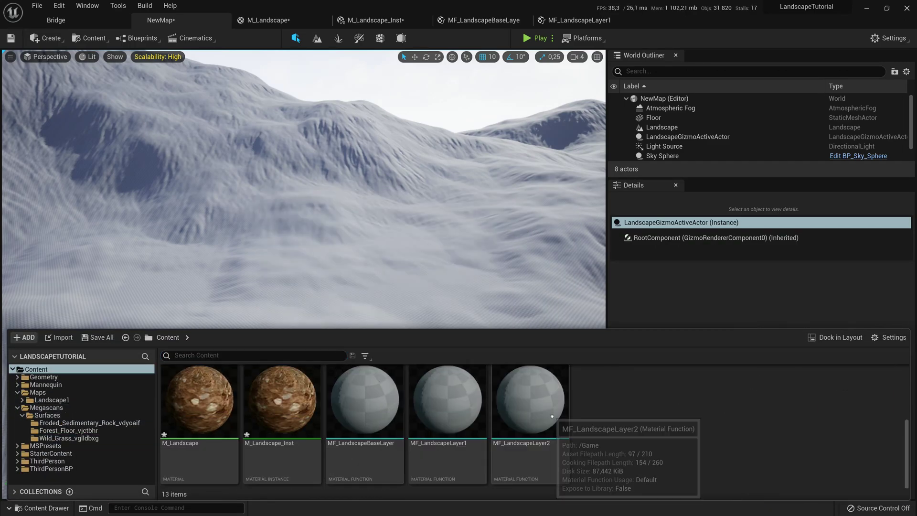
pyautogui.doubleClick(535, 416)
# Place the T_Eroded_Sedimentary_Rock_vdyoaif_2K_N texture from Megascans > Surfaces below Layer2DiffuseTexture in the graph
pyautogui.press('Home')
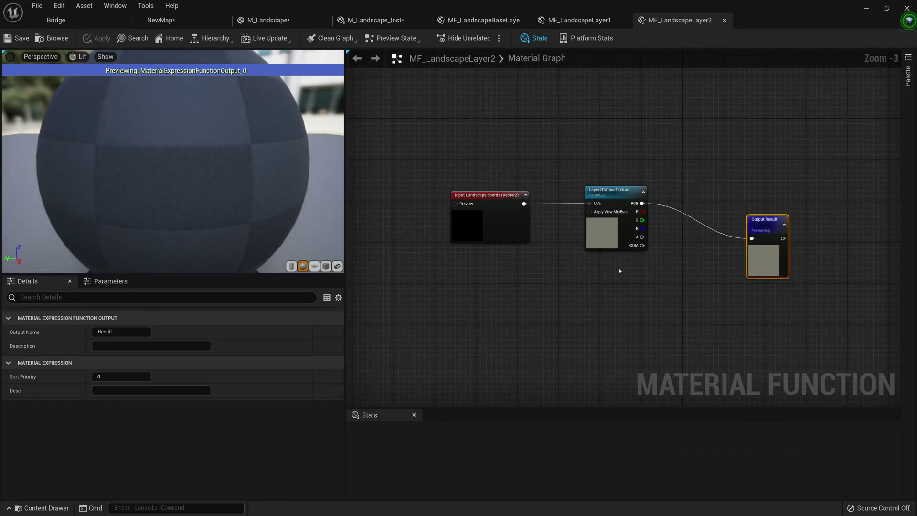
pyautogui.hotkey('ctrl', 'space')
pyautogui.scroll(3, 473, 413)
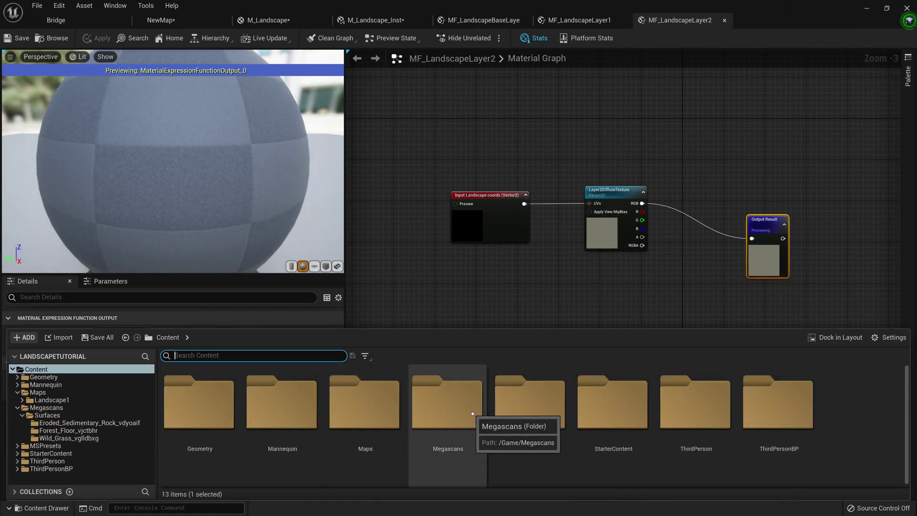
pyautogui.doubleClick(470, 414)
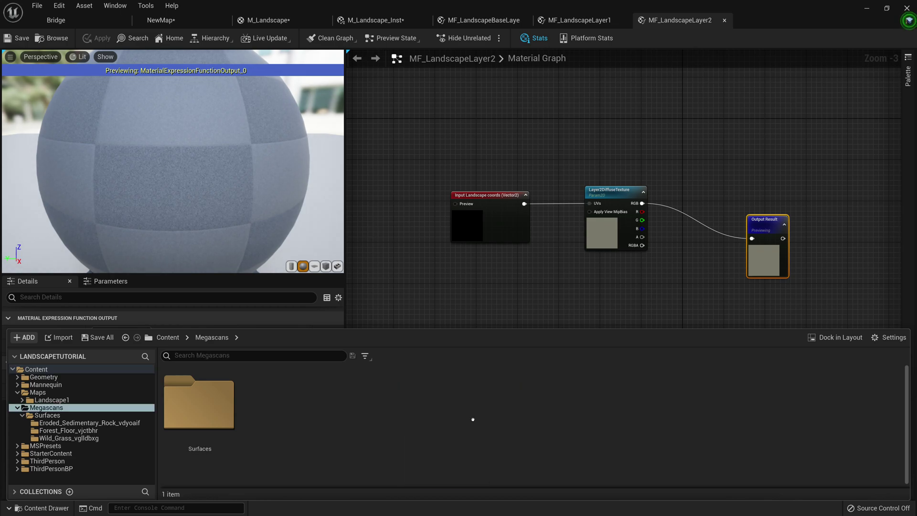
pyautogui.doubleClick(200, 409)
pyautogui.doubleClick(204, 414)
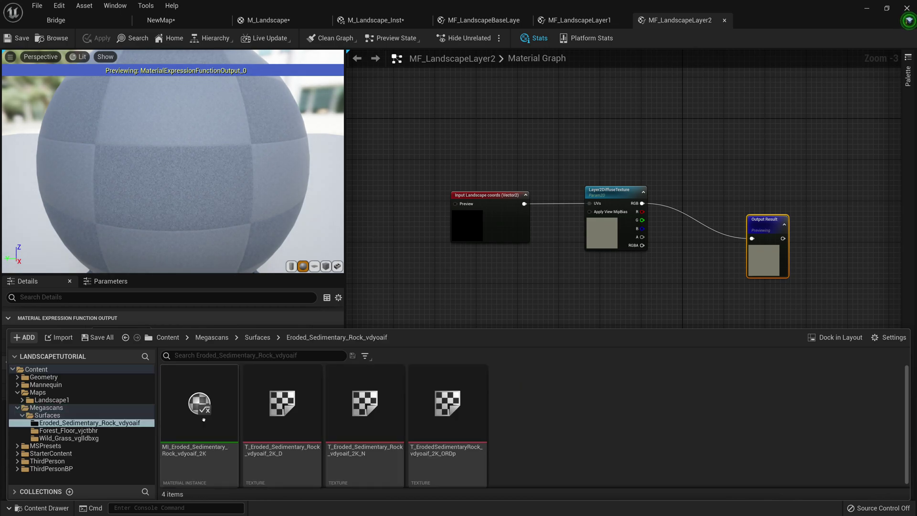
pyautogui.moveTo(282, 406); pyautogui.dragTo(287, 430)
pyautogui.moveTo(365, 404); pyautogui.dragTo(605, 272)
# Convert the rock normal Texture Sample to a parameter named Layer2NormalTexture
pyautogui.scroll(3, 717, 286)
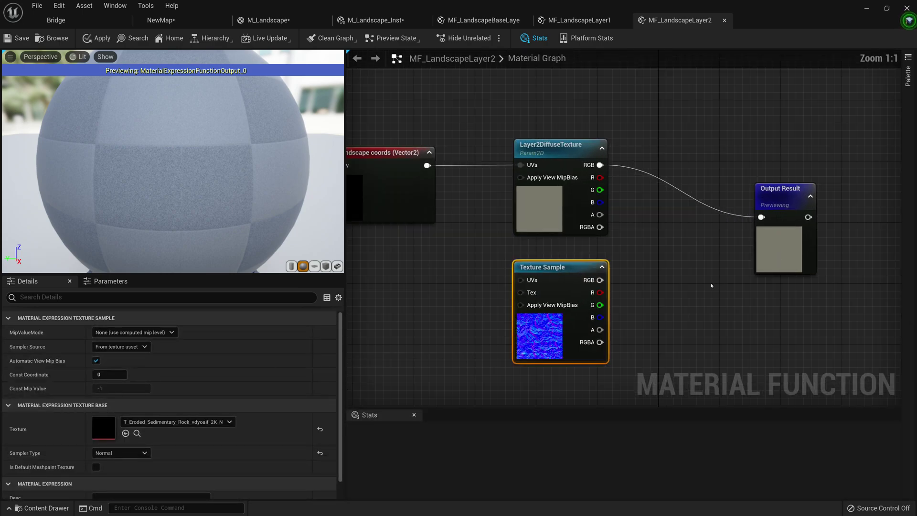
pyautogui.rightClick(550, 287)
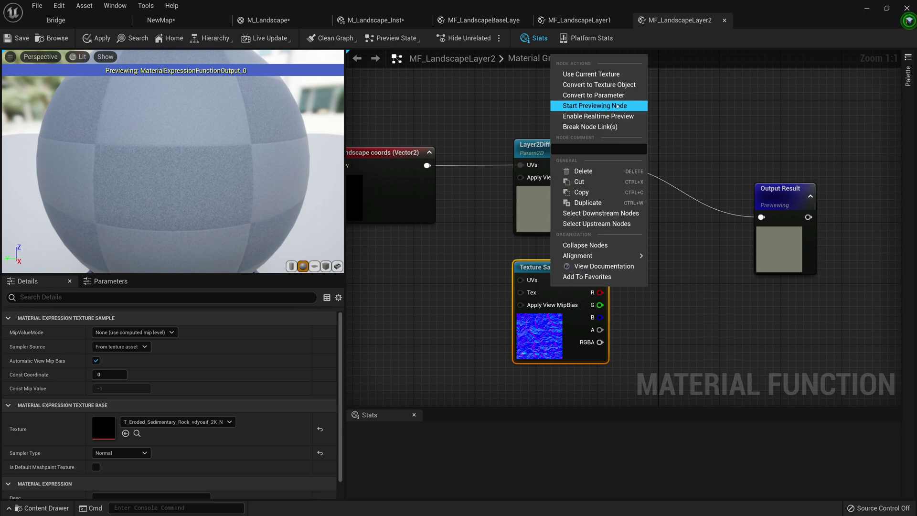
pyautogui.click(616, 96)
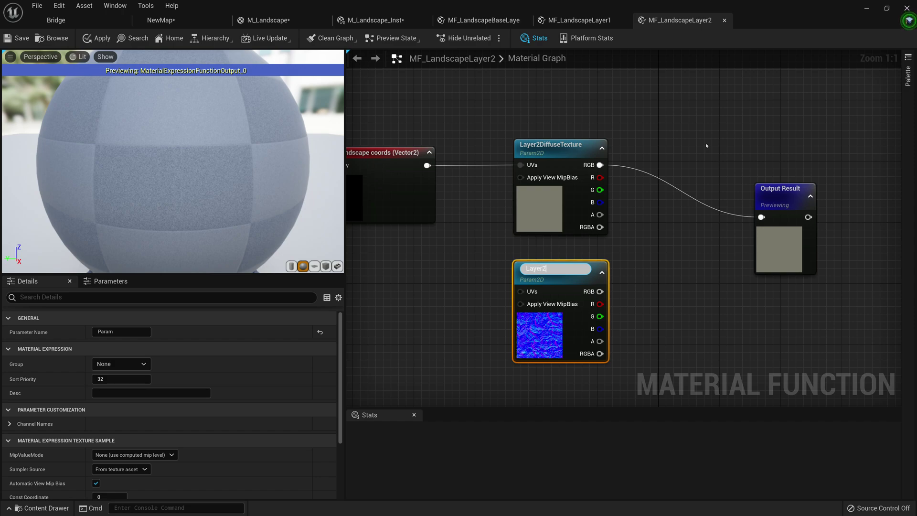
pyautogui.write('Layer2Nornla')
pyautogui.press('BackSpace')
pyautogui.press('BackSpace')
pyautogui.press('BackSpace')
pyautogui.write('malTexture')
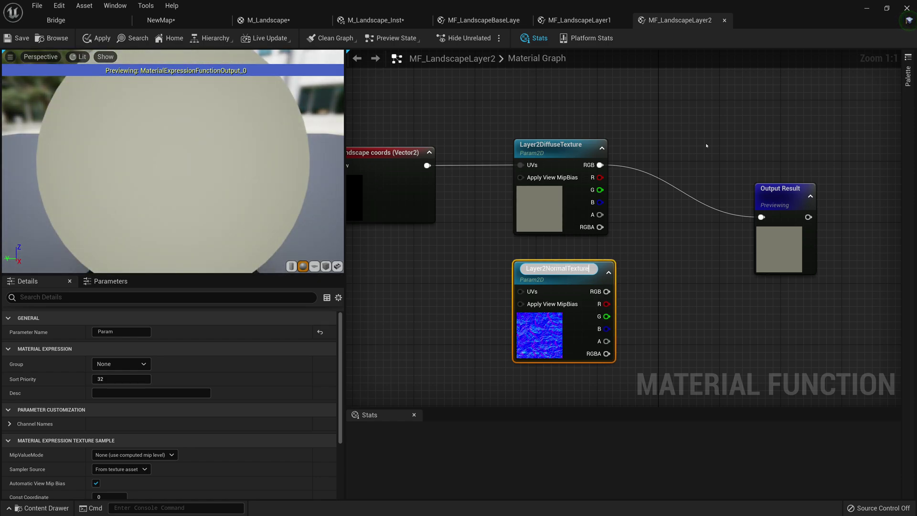
pyautogui.press('Return')
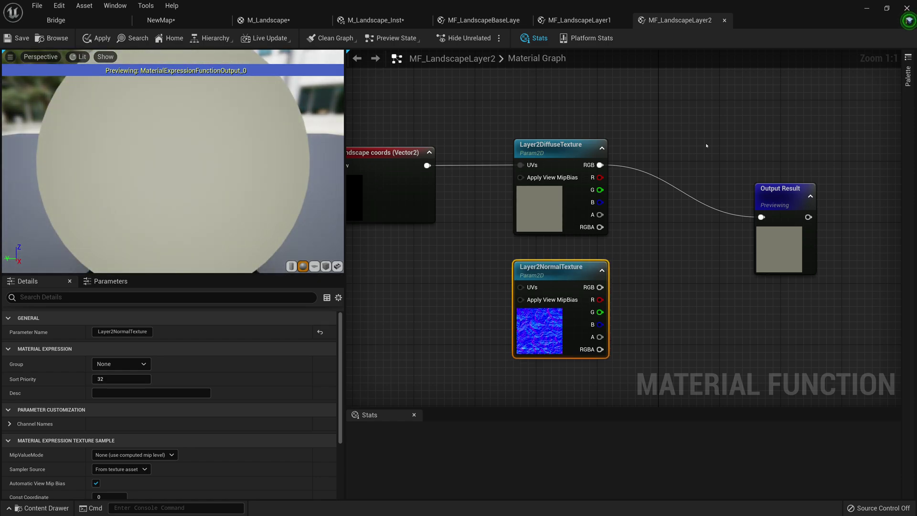
# Connect the Input Landscape coords output to the UVs of Layer2NormalTexture
pyautogui.moveTo(600, 287)
pyautogui.mouseDown()
pyautogui.moveTo(762, 213)
pyautogui.moveTo(627, 293)
pyautogui.moveTo(602, 287)
pyautogui.mouseUp()
pyautogui.moveTo(664, 291); pyautogui.dragTo(546, 303, button='right')
pyautogui.moveTo(476, 268); pyautogui.dragTo(597, 272, button='right')
pyautogui.moveTo(431, 181); pyautogui.dragTo(535, 306)
# Move Output Result farther away from the Layer2 texture nodes to make room between them
pyautogui.moveTo(622, 248); pyautogui.dragTo(475, 242, button='right')
pyautogui.scroll(-1, 475, 241)
pyautogui.moveTo(630, 212); pyautogui.dragTo(688, 199)
# Add a MakeMaterialAttributes node between the Layer2 textures and Output Result
pyautogui.moveTo(500, 253); pyautogui.dragTo(485, 244, button='right')
pyautogui.scroll(1, 485, 244)
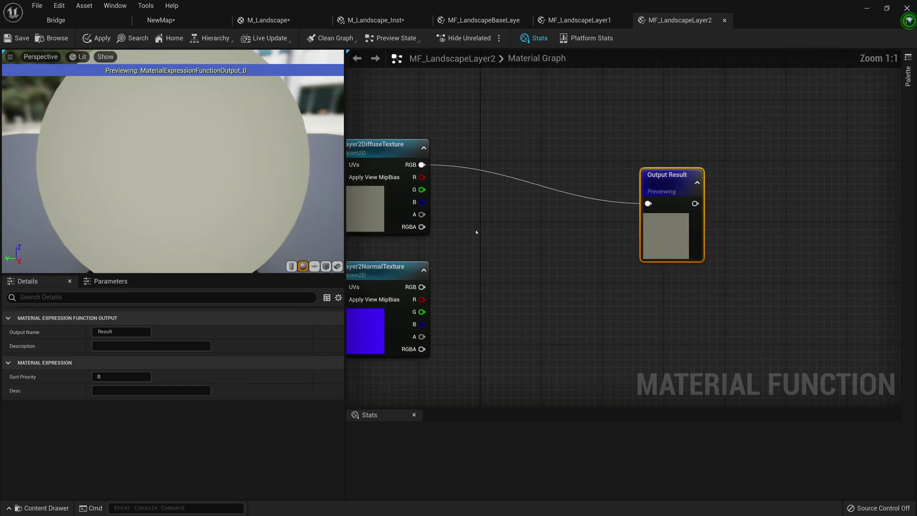
pyautogui.rightClick(477, 232)
pyautogui.write('make')
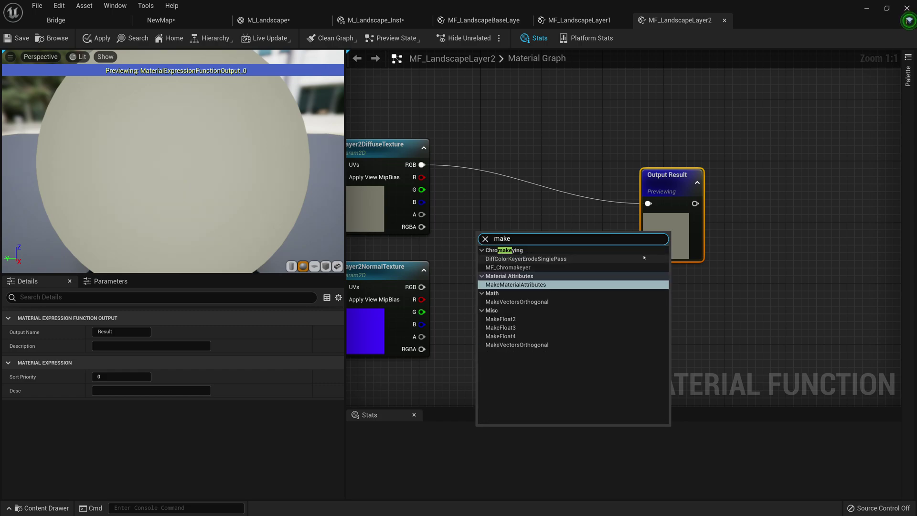
pyautogui.press('Return')
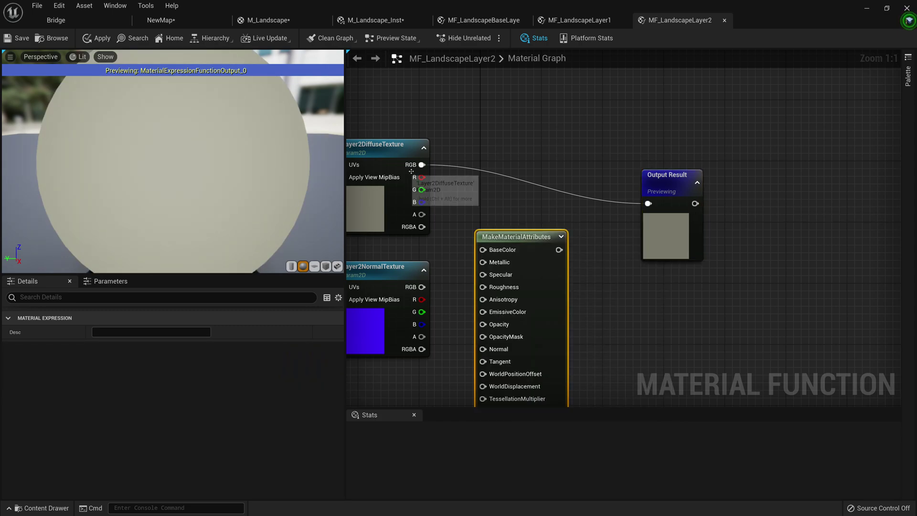
# Wire Layer2DiffuseTexture to BaseColor and Layer2NormalTexture to Normal, and feed MakeMaterialAttributes into Output Result
pyautogui.moveTo(422, 165); pyautogui.dragTo(528, 154)
pyautogui.moveTo(423, 287); pyautogui.dragTo(501, 272)
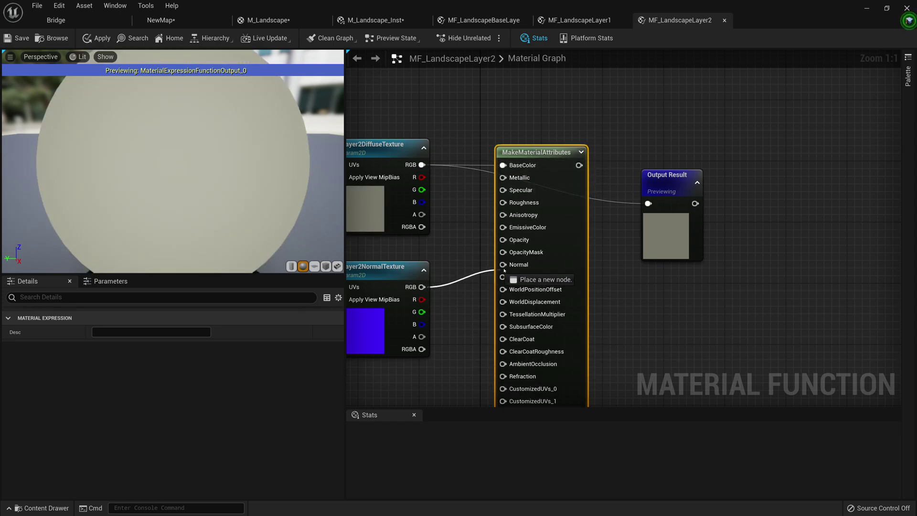
pyautogui.moveTo(579, 165); pyautogui.dragTo(648, 204)
# Align Output Result with the MakeMaterialAttributes output and apply the MF_LandscapeLayer2 changes
pyautogui.moveTo(663, 168); pyautogui.dragTo(670, 130)
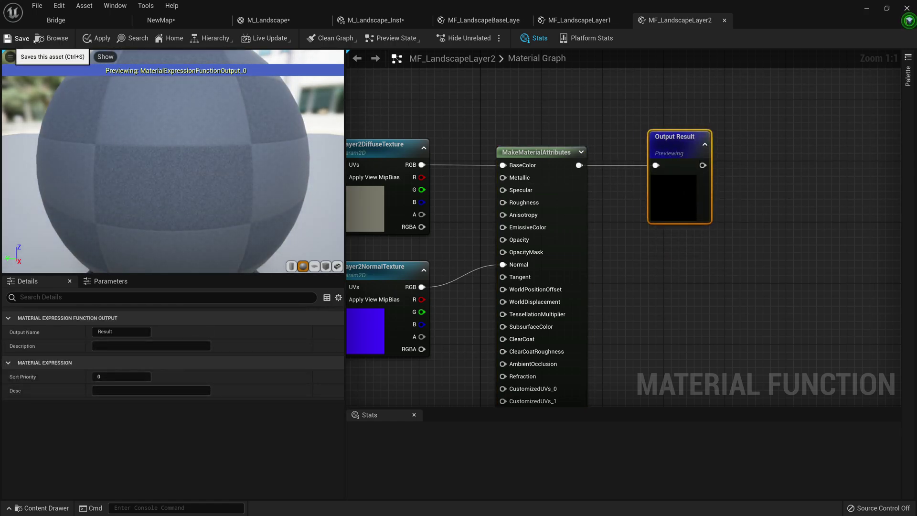
pyautogui.click(102, 39)
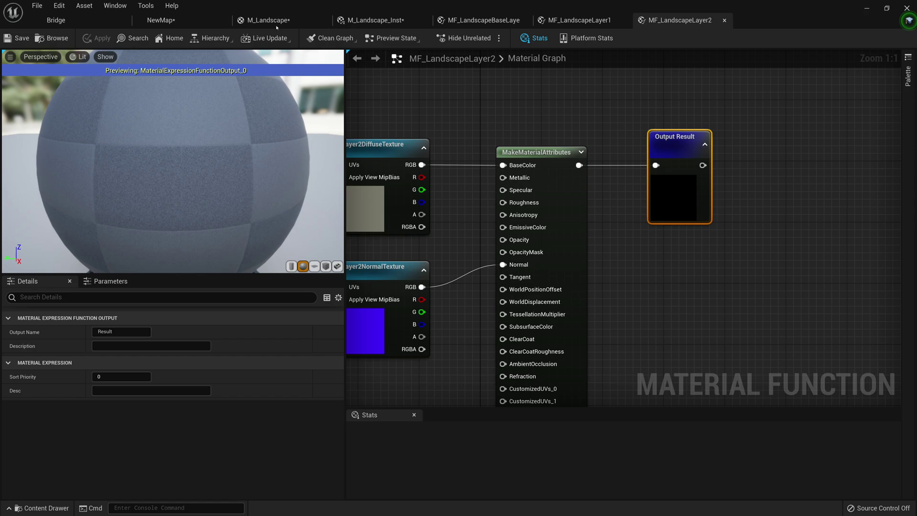
# In M_Landscape, wire the MF_LandscapeLayer1 and MF_LandscapeLayer2 results into the Layer Layer1 and Layer Layer2 inputs of Layer Blend
pyautogui.click(315, 23)
pyautogui.moveTo(544, 261); pyautogui.dragTo(664, 256, button='right')
pyautogui.scroll(-1, 664, 256)
pyautogui.moveTo(493, 249); pyautogui.dragTo(596, 240)
pyautogui.moveTo(500, 302); pyautogui.dragTo(596, 251)
pyautogui.moveTo(593, 297); pyautogui.dragTo(496, 292, button='right')
pyautogui.scroll(-2, 545, 299)
pyautogui.scroll(3, 517, 256)
pyautogui.moveTo(557, 246); pyautogui.dragTo(507, 273, button='right')
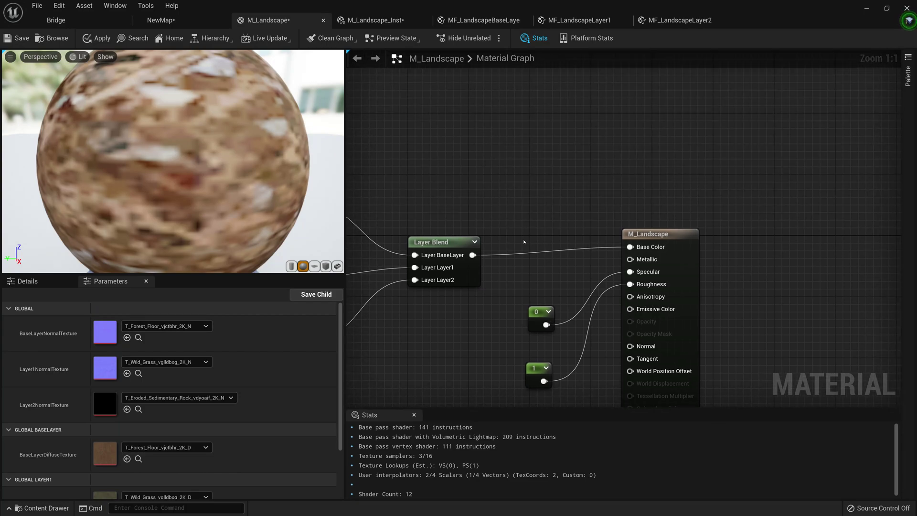
# Move the M_Landscape output node and its 0 and 1 constants together farther away from Layer Blend to make room
pyautogui.moveTo(516, 272); pyautogui.dragTo(495, 264, button='right')
pyautogui.scroll(-5, 628, 265)
pyautogui.scroll(5, 573, 308)
pyautogui.moveTo(742, 347); pyautogui.dragTo(500, 232)
pyautogui.moveTo(644, 211); pyautogui.dragTo(781, 218)
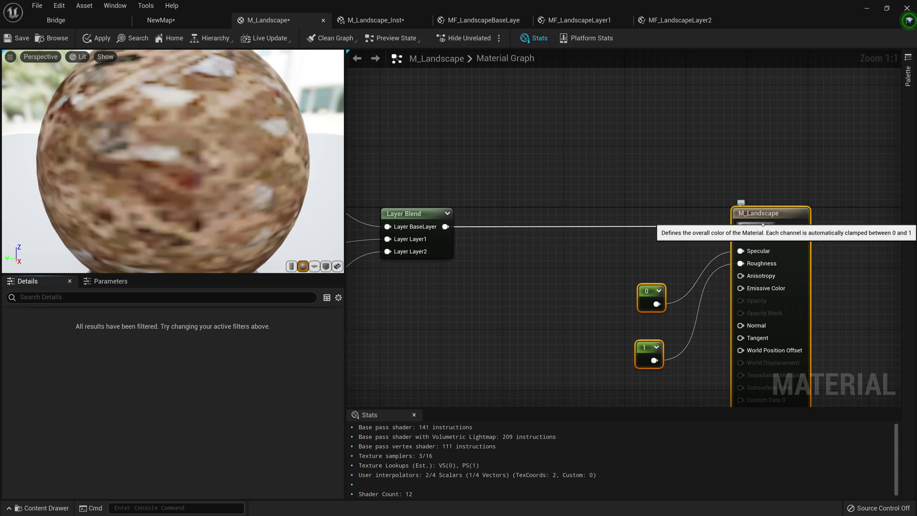
# Add a BreakMaterialAttributes node fed by Layer Blend and wire its BaseColor and Normal outputs to M_Landscape's Base Color and Normal
pyautogui.moveTo(532, 242)
pyautogui.mouseDown(button='right')
pyautogui.moveTo(519, 253)
pyautogui.moveTo(535, 235)
pyautogui.moveTo(524, 237)
pyautogui.mouseUp(button='right')
pyautogui.moveTo(436, 220); pyautogui.dragTo(475, 233)
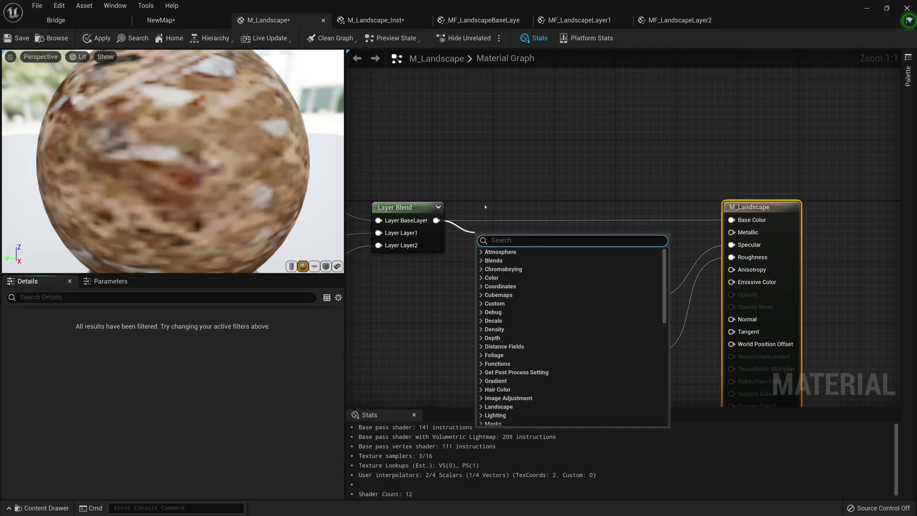
pyautogui.write('break')
pyautogui.press('Return')
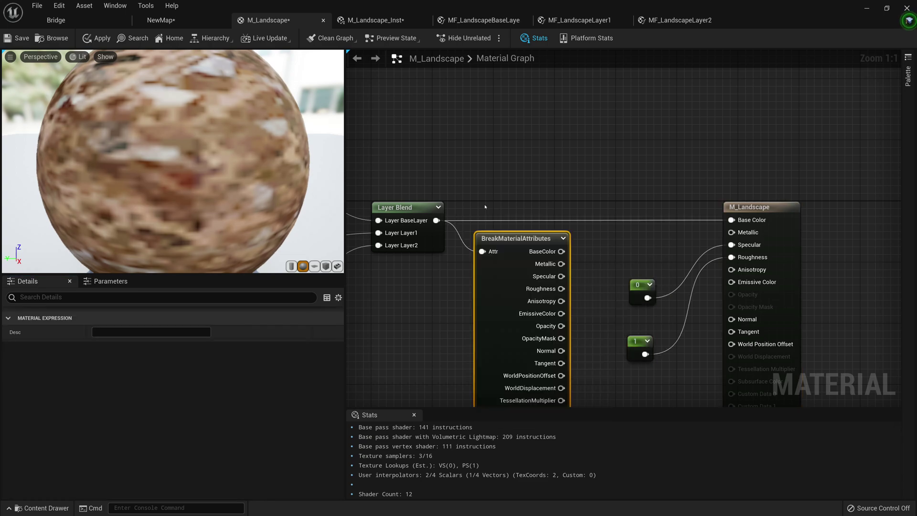
pyautogui.moveTo(520, 242); pyautogui.dragTo(732, 221)
pyautogui.moveTo(525, 290); pyautogui.dragTo(705, 295)
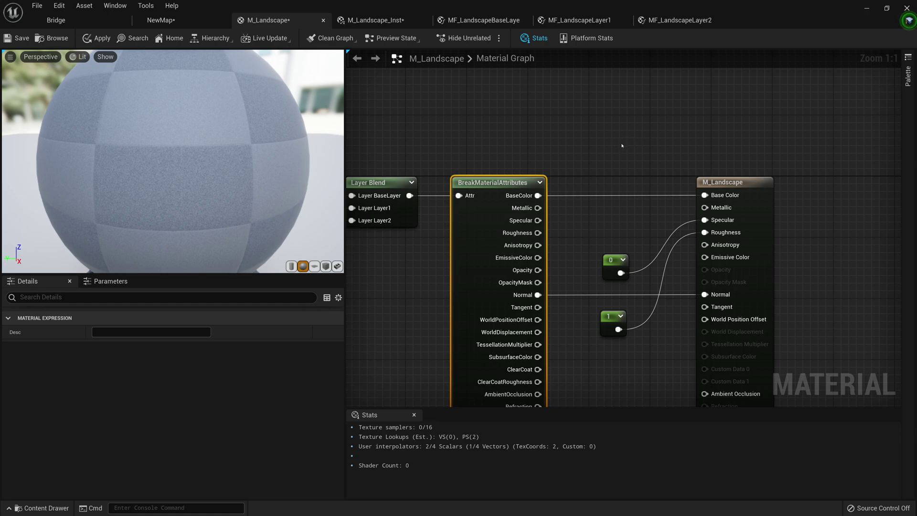
# Examine how the layer functions feed Layer Blend and how MF_LandscapeBaseLayer packs its textures through MakeMaterialAttributes
pyautogui.scroll(-2, 375, 220)
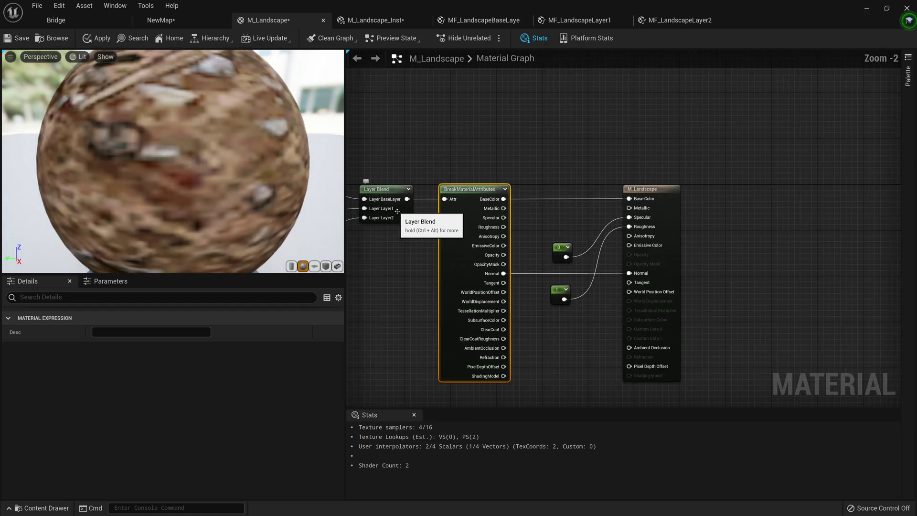
pyautogui.scroll(-4, 475, 286)
pyautogui.scroll(3, 595, 306)
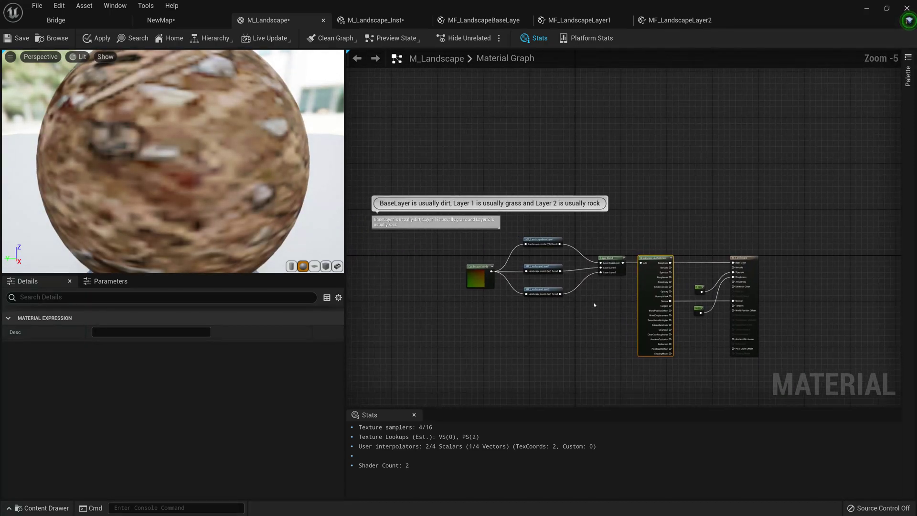
pyautogui.moveTo(595, 305); pyautogui.dragTo(584, 304, button='right')
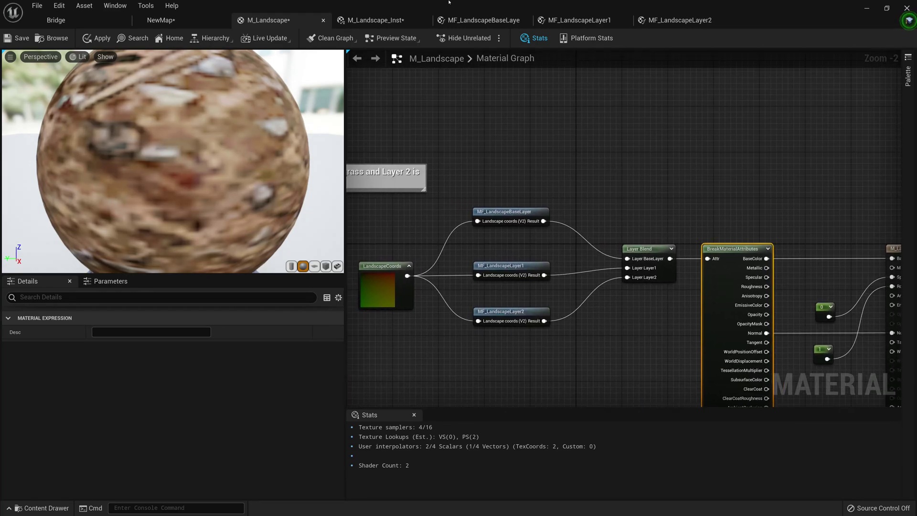
pyautogui.click(484, 20)
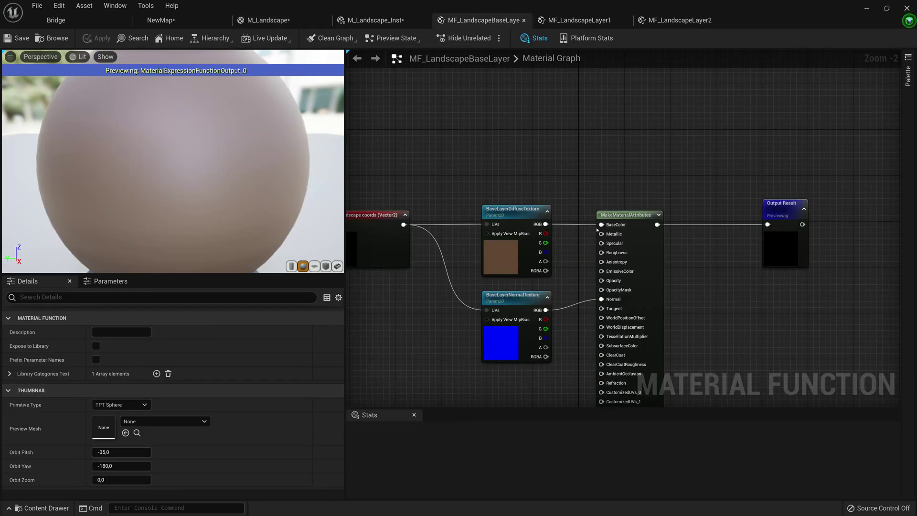
pyautogui.scroll(-2, 617, 263)
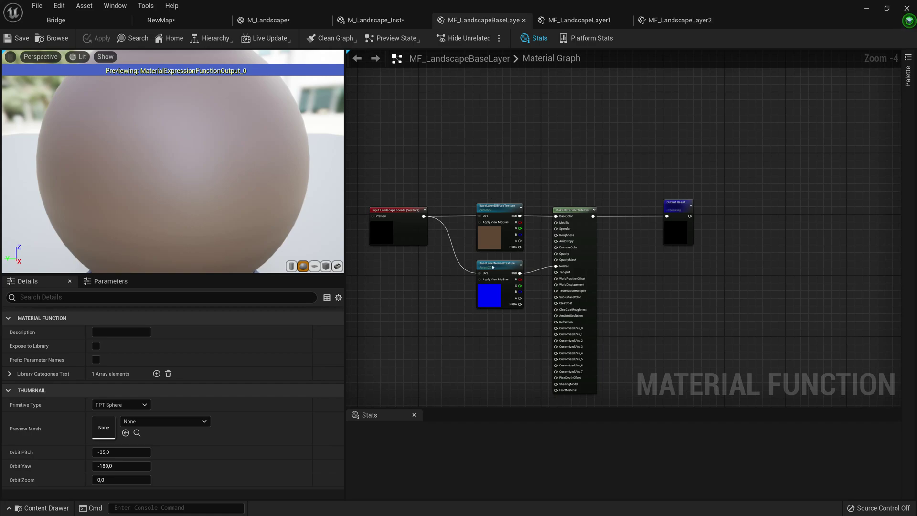
pyautogui.scroll(3, 550, 230)
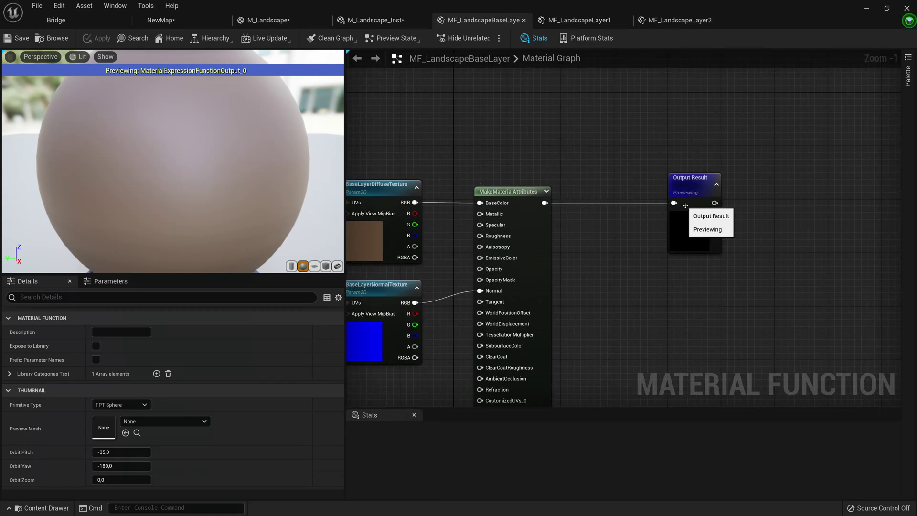
pyautogui.scroll(-2, 685, 206)
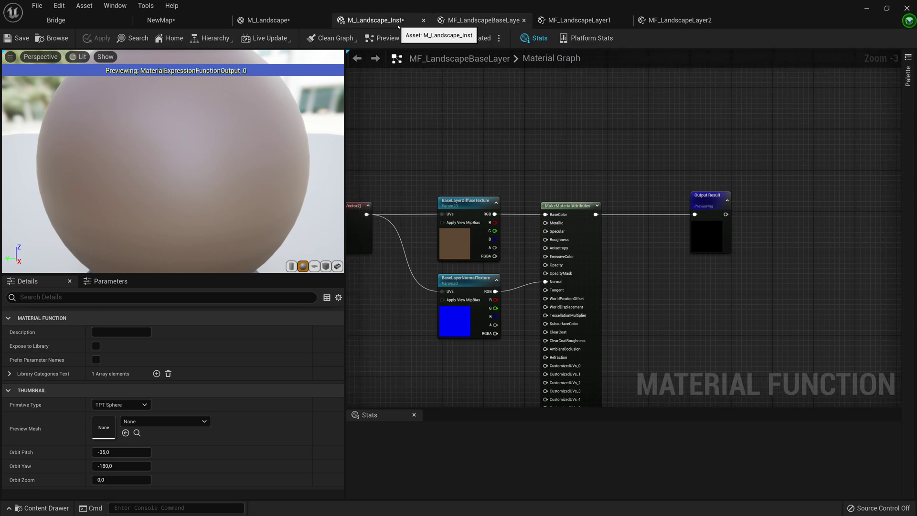
# Review the M_Landscape graph from the layer functions through Layer Blend and BreakMaterialAttributes to the material output
pyautogui.click(398, 24)
pyautogui.click(267, 20)
pyautogui.scroll(2, 650, 227)
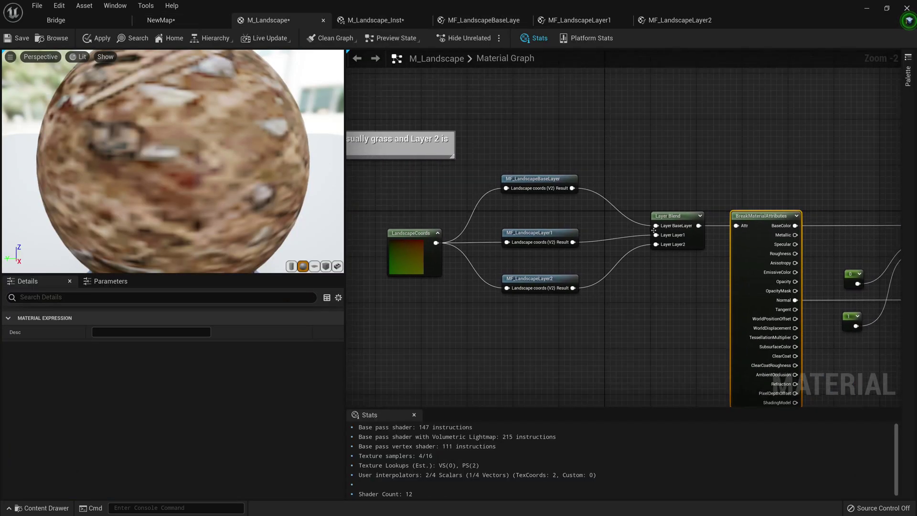
pyautogui.scroll(2, 650, 227)
pyautogui.moveTo(476, 256); pyautogui.dragTo(329, 234, button='right')
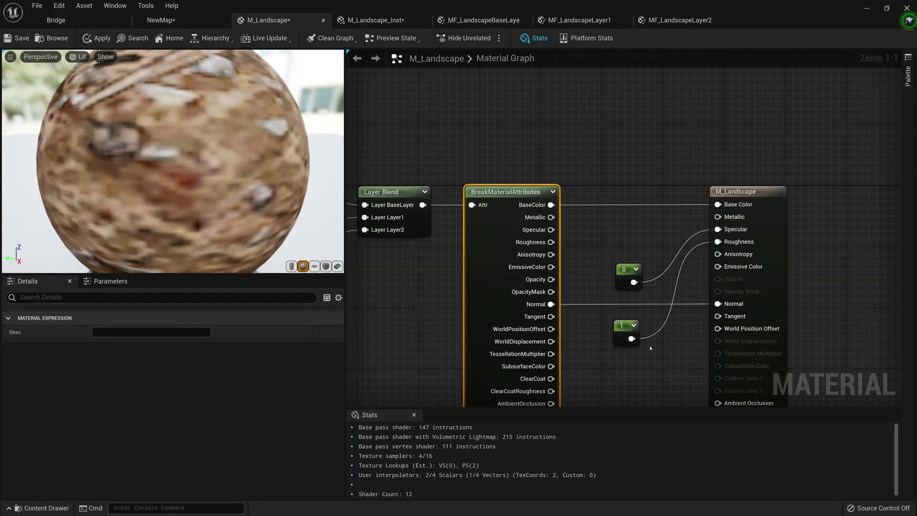
pyautogui.scroll(-3, 621, 223)
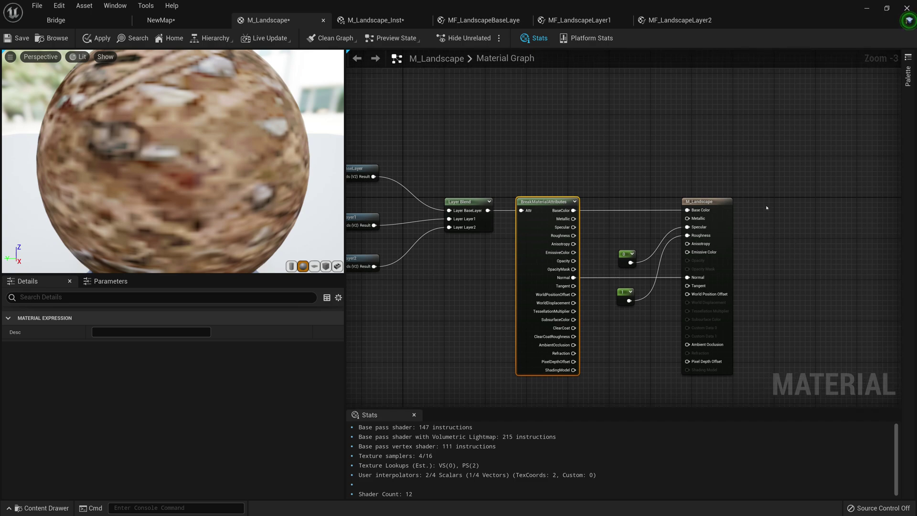
pyautogui.scroll(-2, 763, 233)
pyautogui.moveTo(659, 309); pyautogui.dragTo(715, 316, button='right')
pyautogui.scroll(3, 616, 228)
pyautogui.moveTo(611, 257); pyautogui.dragTo(631, 263, button='right')
pyautogui.moveTo(685, 284); pyautogui.dragTo(512, 268, button='right')
pyautogui.scroll(-2, 640, 289)
pyautogui.scroll(1, 505, 259)
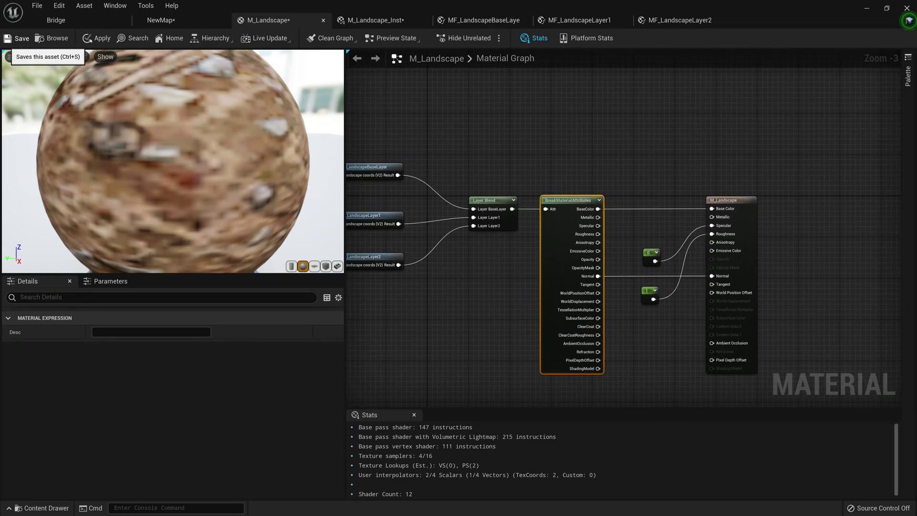
# Save the M_Landscape material and inspect the terrain in the NewMap level
pyautogui.click(19, 39)
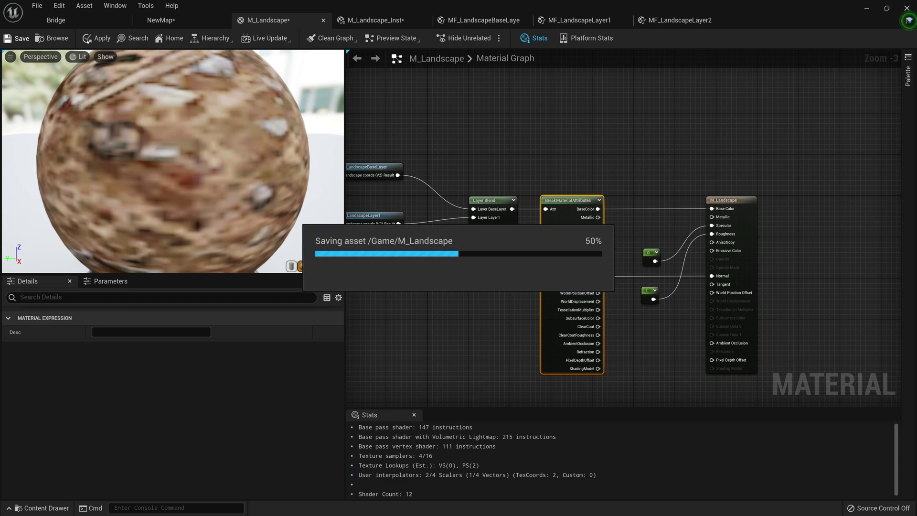
pyautogui.click(161, 20)
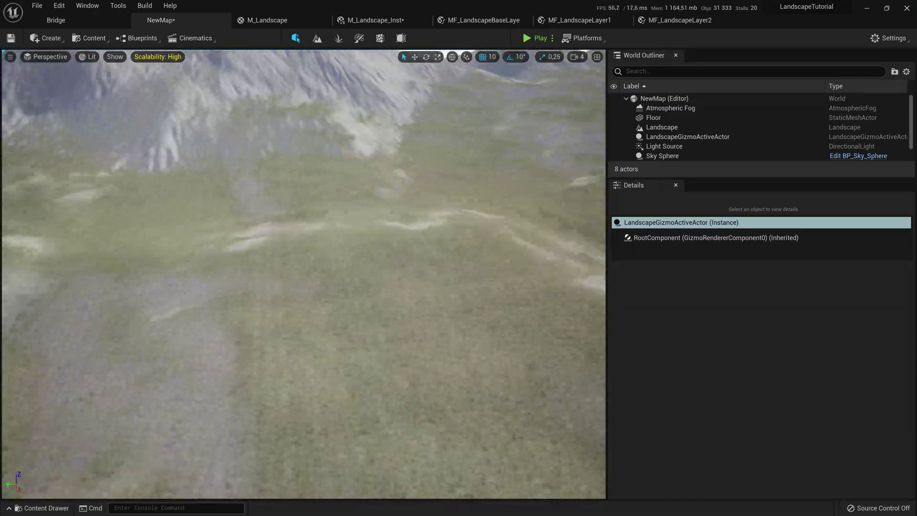
pyautogui.press('w')
pyautogui.moveTo(304, 274)
pyautogui.mouseDown(button='right')
pyautogui.moveTo(315, 344)
pyautogui.moveTo(382, 268)
pyautogui.moveTo(401, 272)
pyautogui.moveTo(315, 272)
pyautogui.moveTo(383, 230)
pyautogui.moveTo(430, 234)
pyautogui.moveTo(304, 270)
pyautogui.moveTo(296, 310)
pyautogui.moveTo(299, 276)
pyautogui.mouseUp(button='right')
pyautogui.press('w')
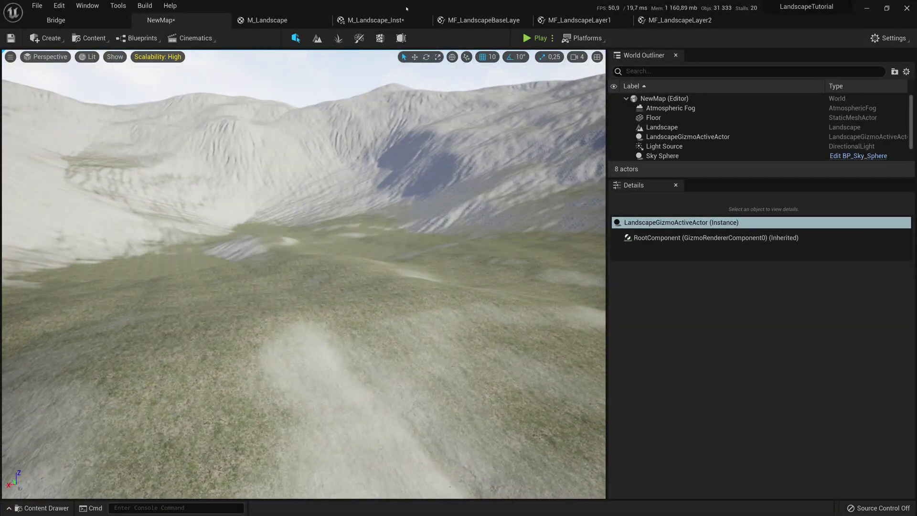
# Examine how the diffuse and normal texture parameters are grouped in M_Landscape_Inst
pyautogui.click(383, 21)
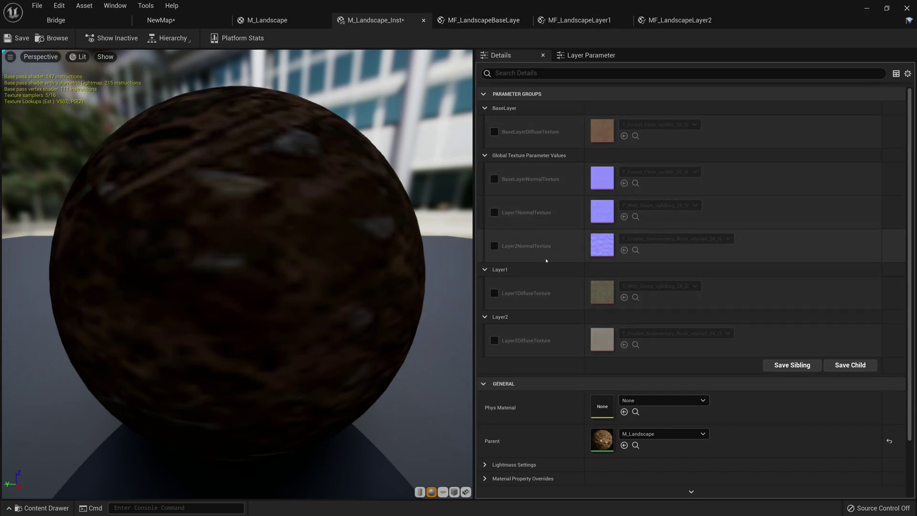
pyautogui.scroll(-1, 549, 249)
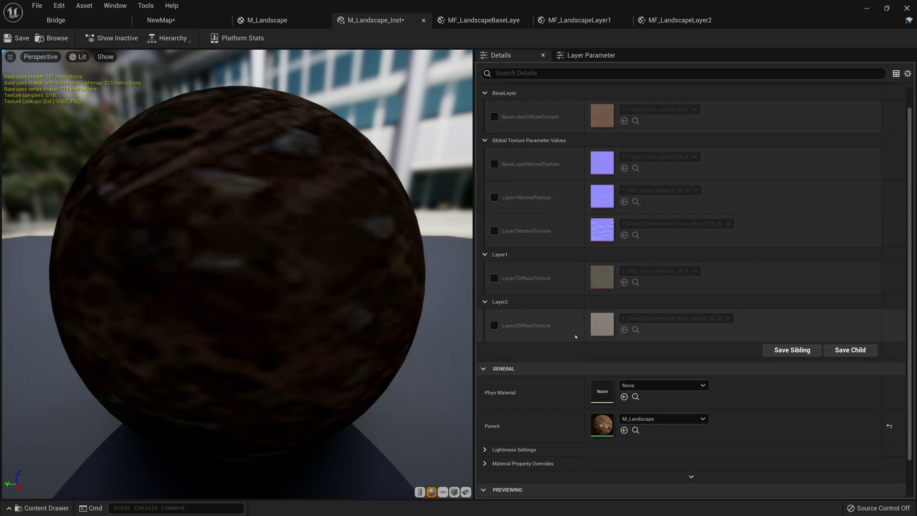
pyautogui.scroll(1, 559, 286)
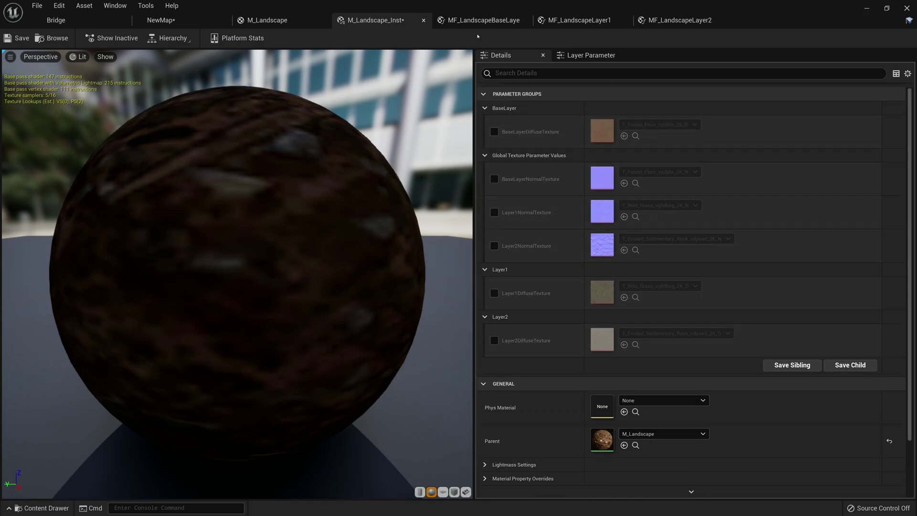
# In MF_LandscapeBaseLayer, assign the BaseLayerNormalTexture parameter to the BaseLayer group and save the function
pyautogui.click(478, 21)
pyautogui.moveTo(549, 265); pyautogui.dragTo(591, 253, button='right')
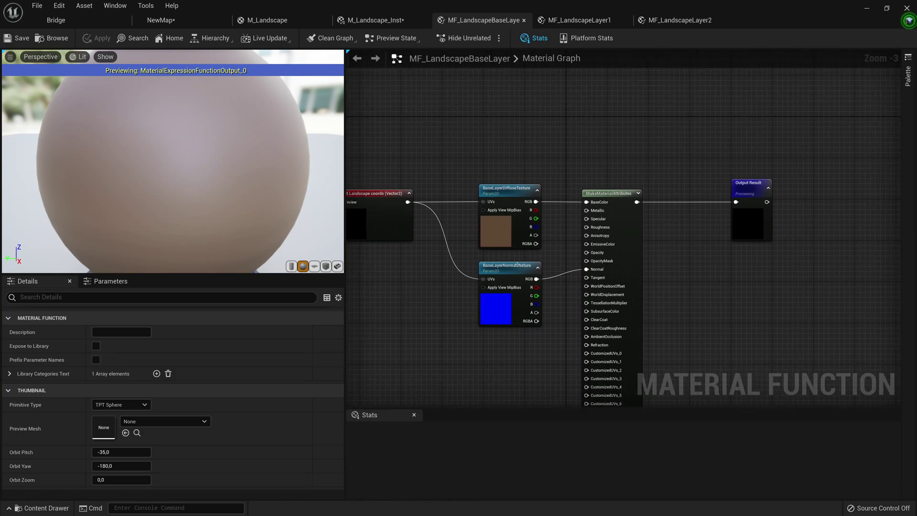
pyautogui.click(487, 265)
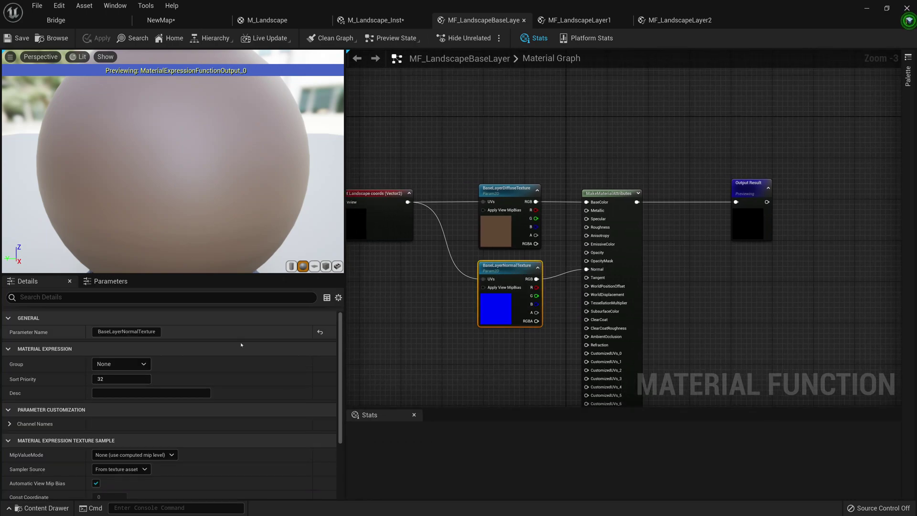
pyautogui.scroll(4, 550, 342)
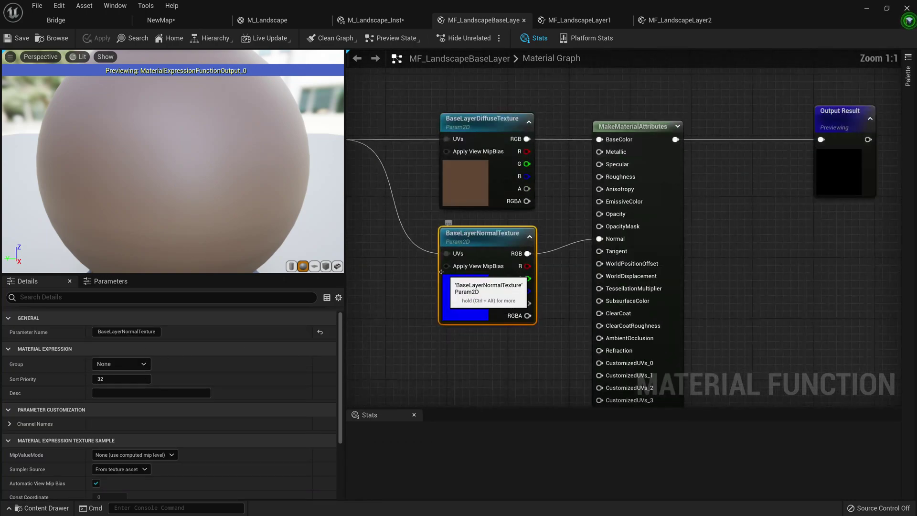
pyautogui.moveTo(477, 291); pyautogui.dragTo(492, 278, button='right')
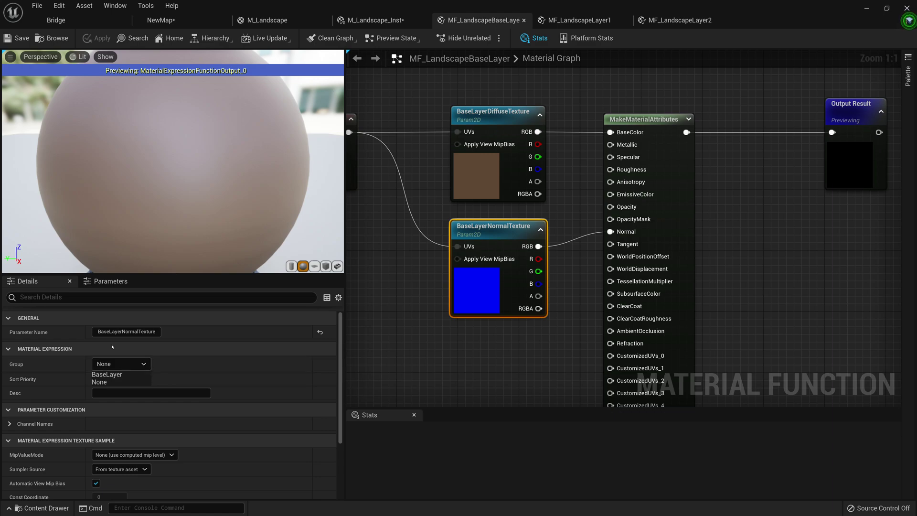
pyautogui.click(113, 375)
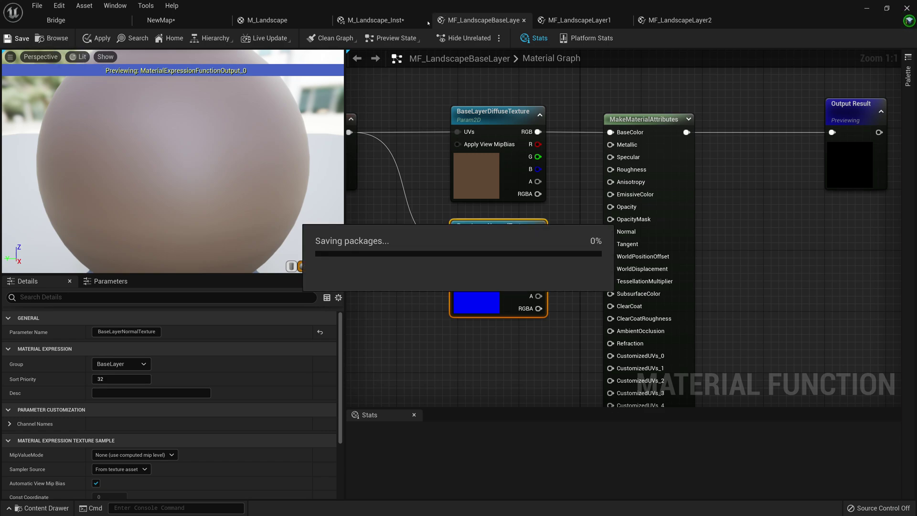
# In MF_LandscapeLayer1, assign the Layer1NormalTexture parameter to the Layer1 group and save the function
pyautogui.click(565, 20)
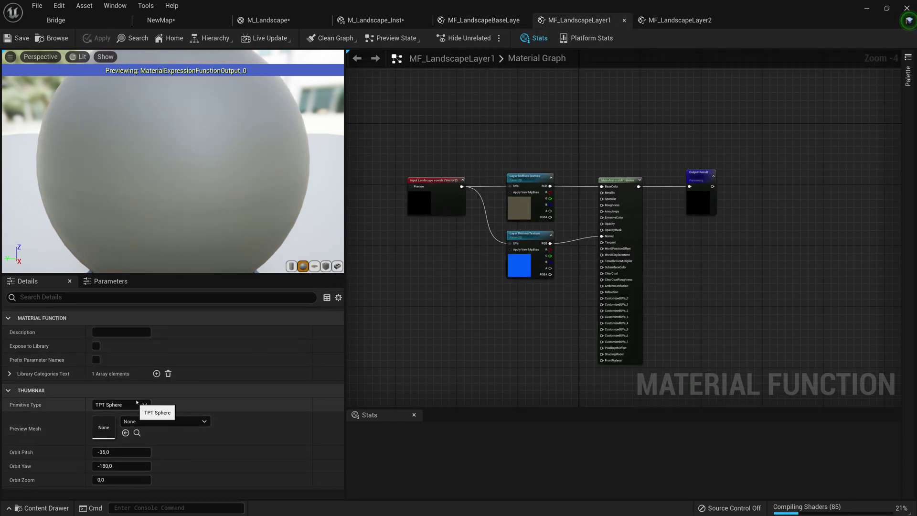
pyautogui.click(524, 250)
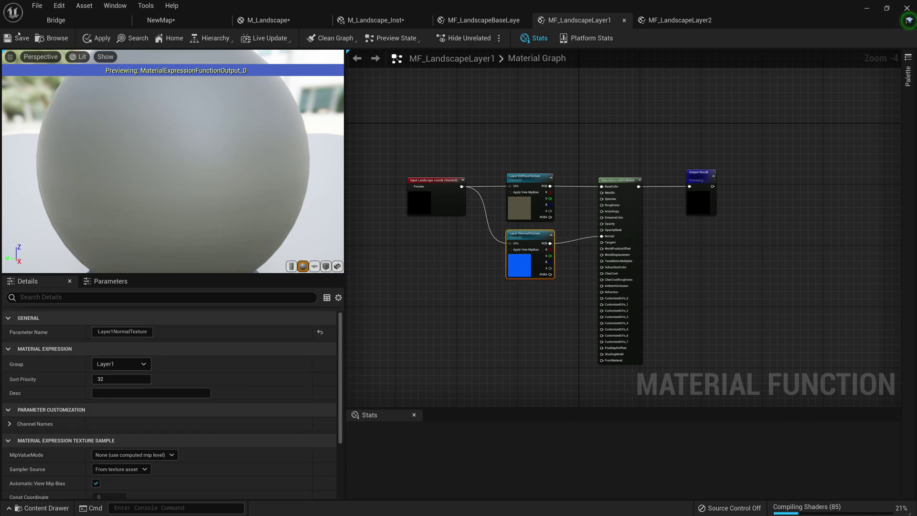
pyautogui.hotkey('ctrl', 's')
# In MF_LandscapeLayer2, assign Layer2NormalTexture to the Layer2 group, set its sampler source to Shared: Wrap, and save the function
pyautogui.hotkey('ctrl', 'Tab')
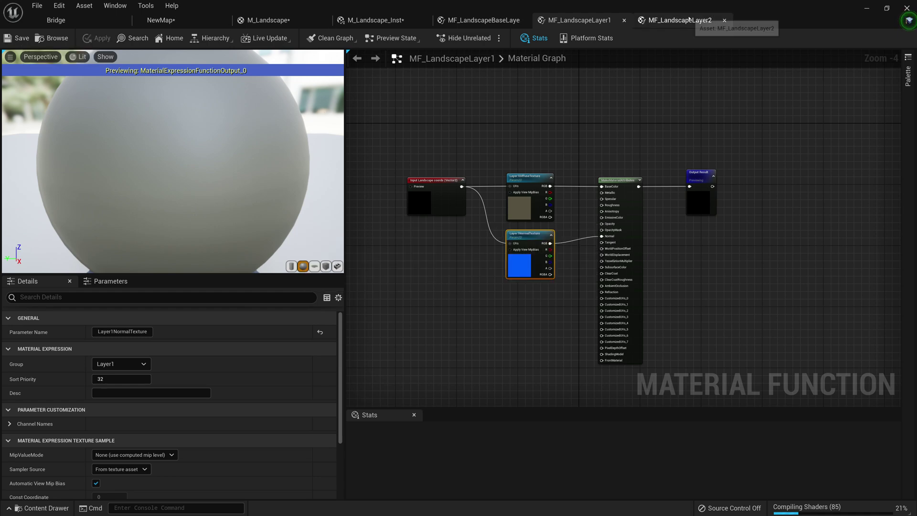
pyautogui.click(391, 293)
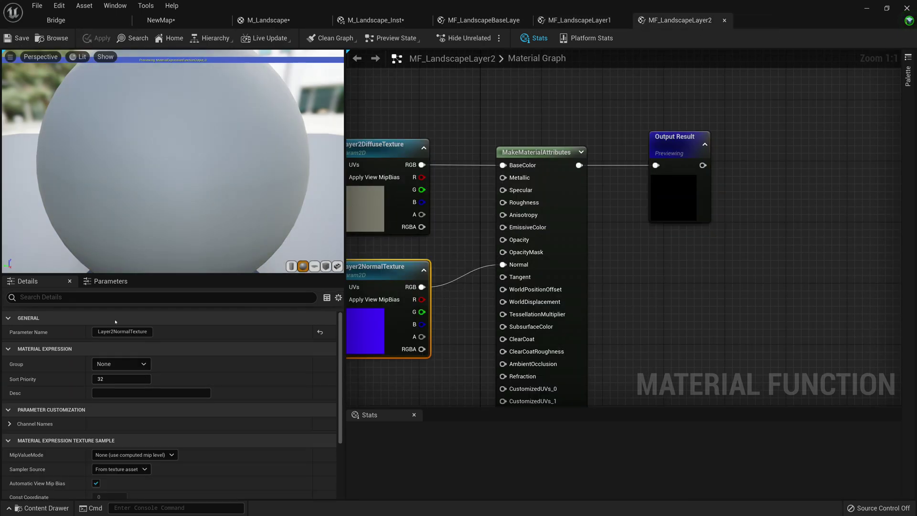
pyautogui.click(136, 375)
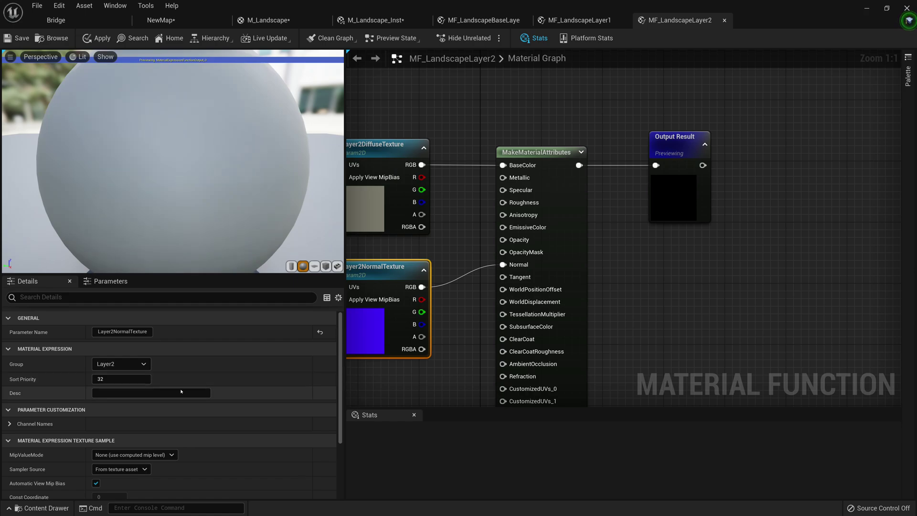
pyautogui.scroll(-2, 148, 445)
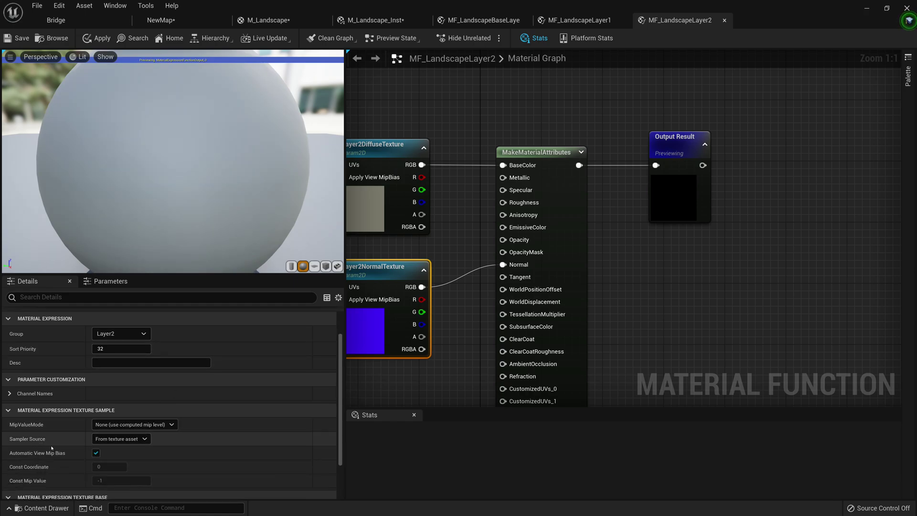
pyautogui.click(136, 443)
pyautogui.click(117, 454)
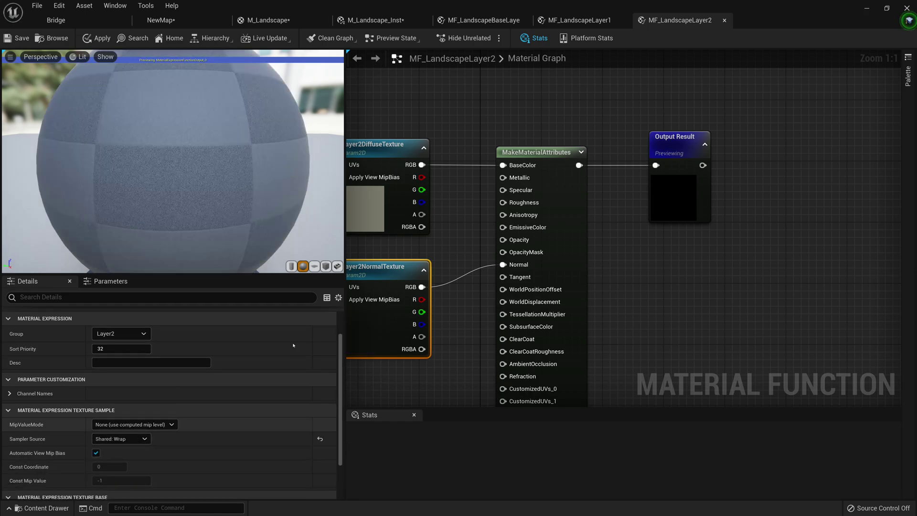
pyautogui.hotkey('ctrl', 's')
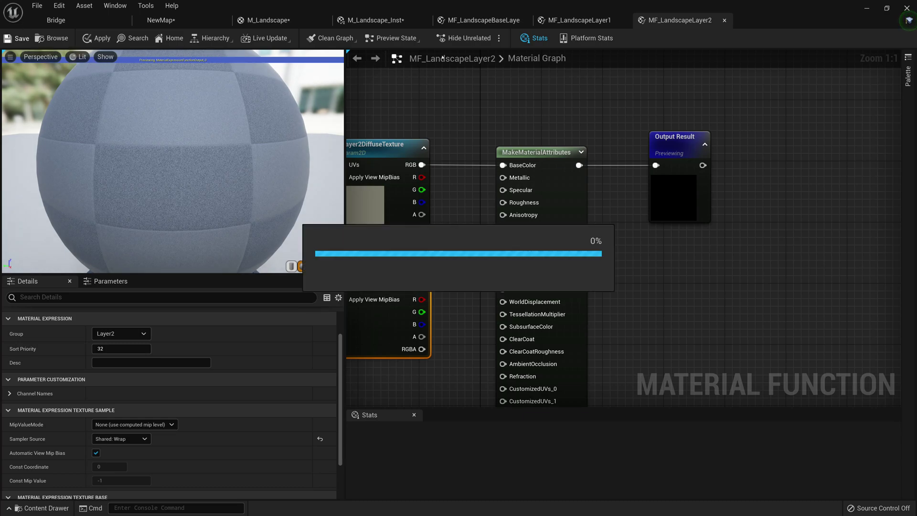
# In MF_LandscapeLayer1, set the Layer1NormalTexture sampler source to Shared: Wrap and save the function
pyautogui.click(559, 23)
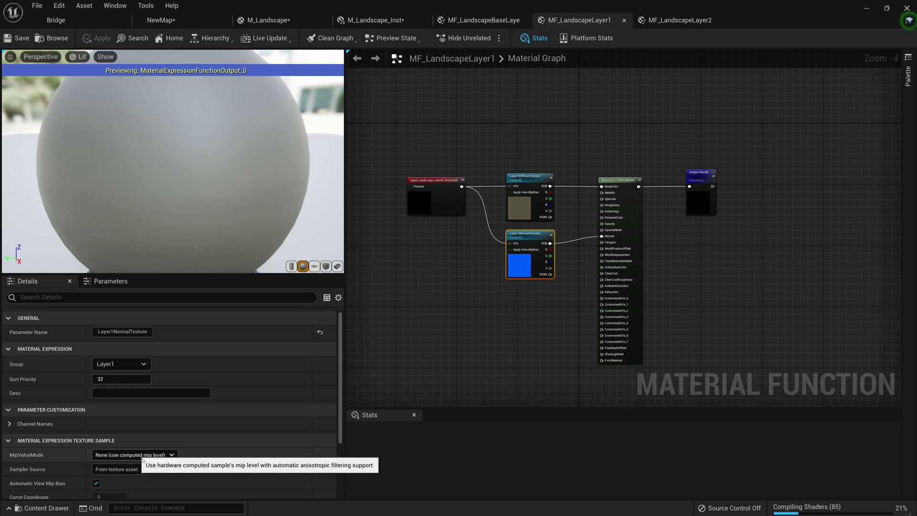
pyautogui.click(119, 470)
pyautogui.click(112, 482)
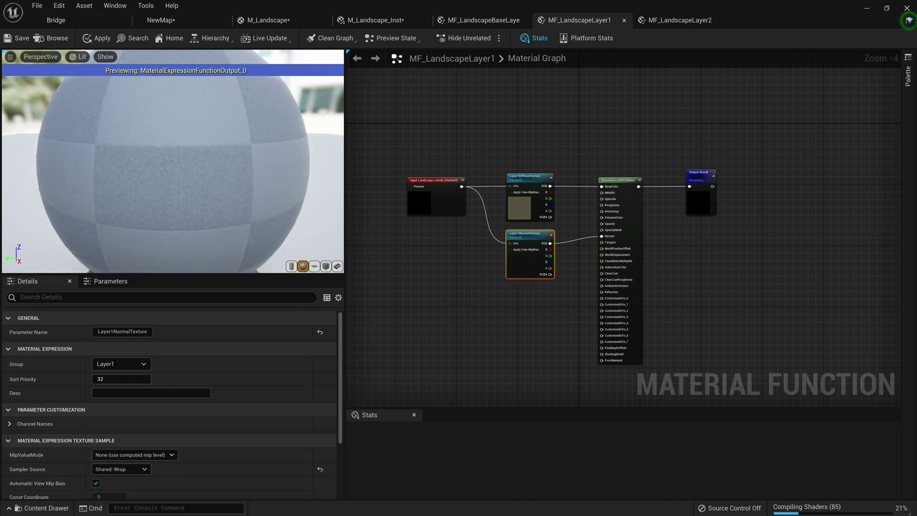
pyautogui.hotkey('ctrl', 's')
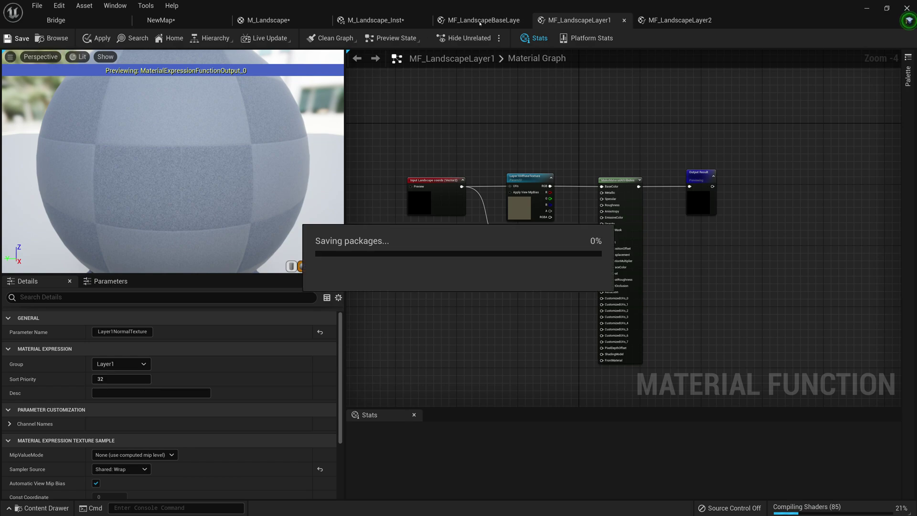
# In MF_LandscapeBaseLayer, set the BaseLayerNormalTexture sampler source to Shared: Wrap and apply the change
pyautogui.click(484, 20)
pyautogui.click(137, 471)
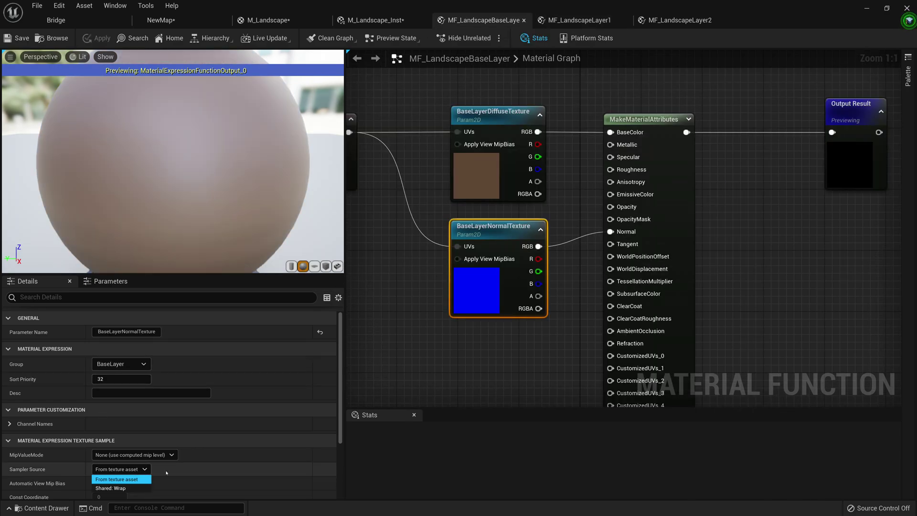
pyautogui.click(112, 482)
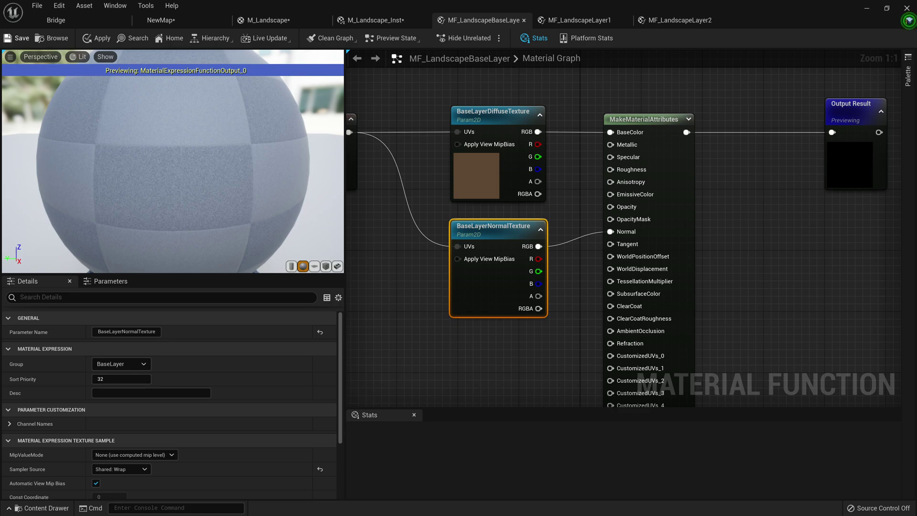
pyautogui.click(91, 39)
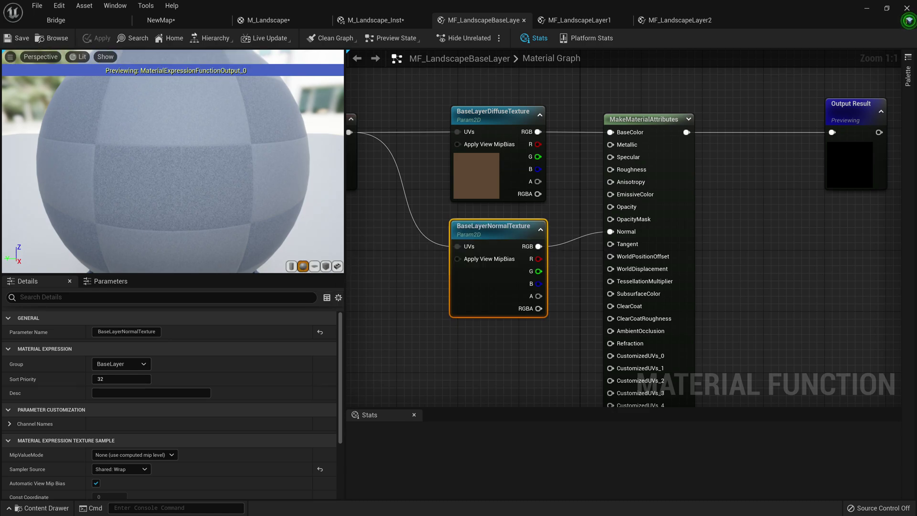
# Check the landscape in NewMap, and save the M_Landscape material with the updated layer functions
pyautogui.click(265, 22)
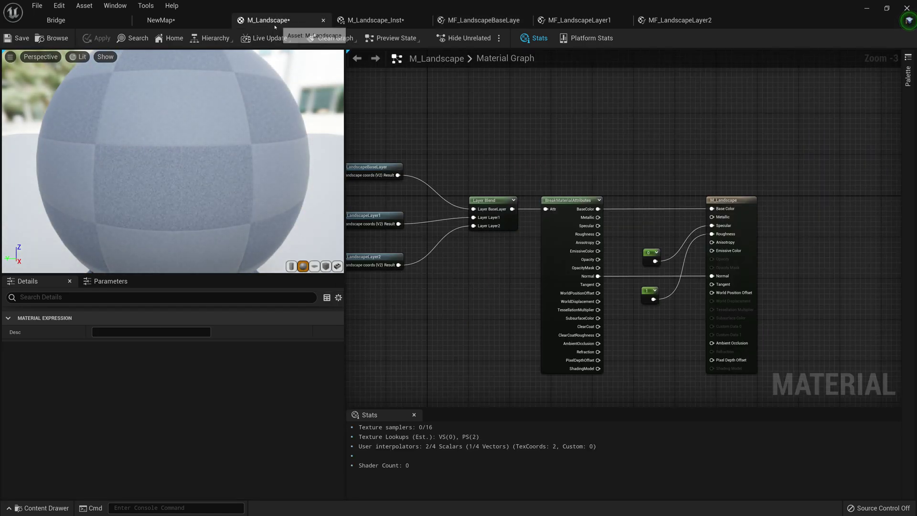
pyautogui.click(171, 23)
pyautogui.moveTo(251, 127)
pyautogui.mouseDown(button='right')
pyautogui.moveTo(267, 143)
pyautogui.moveTo(253, 167)
pyautogui.moveTo(261, 109)
pyautogui.moveTo(224, 122)
pyautogui.moveTo(120, 104)
pyautogui.moveTo(253, 127)
pyautogui.mouseUp(button='right')
pyautogui.click(270, 20)
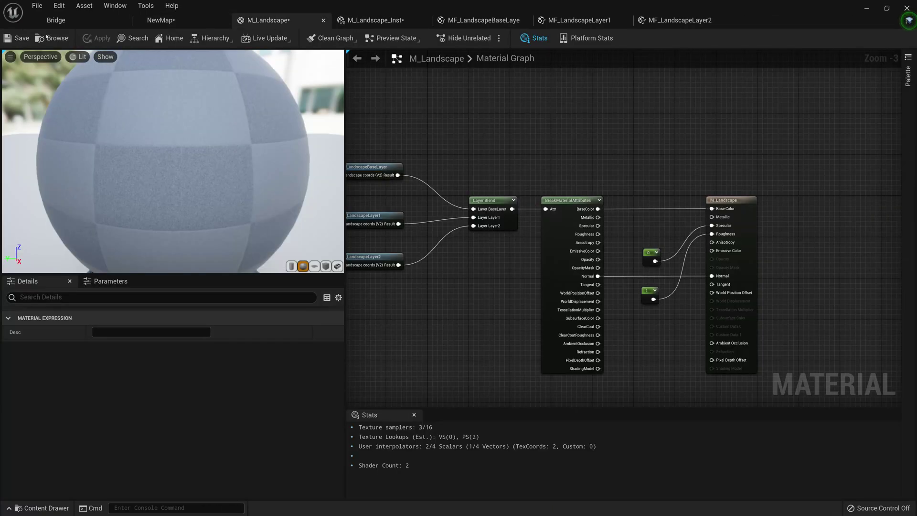
pyautogui.click(16, 41)
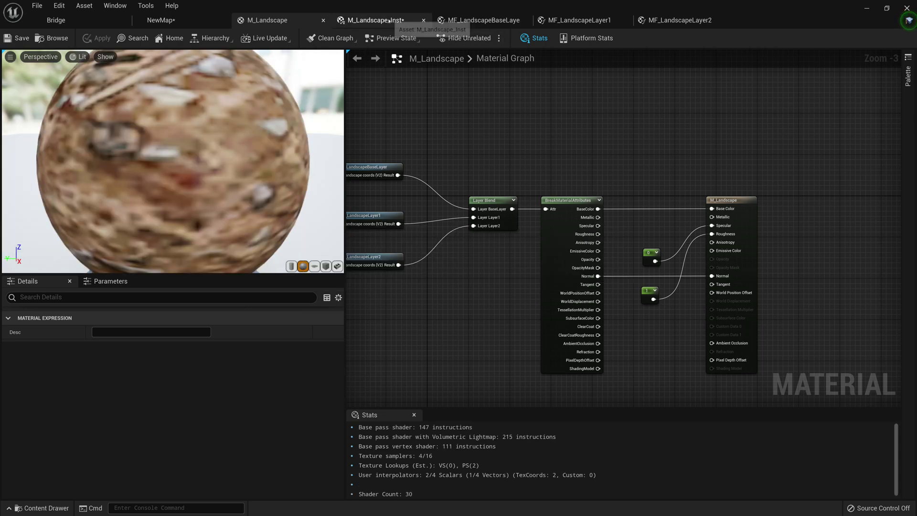
# Review the diffuse and normal parameters by layer group in M_Landscape_Inst and save the instance
pyautogui.click(372, 20)
pyautogui.scroll(-2, 628, 231)
pyautogui.scroll(1, 628, 231)
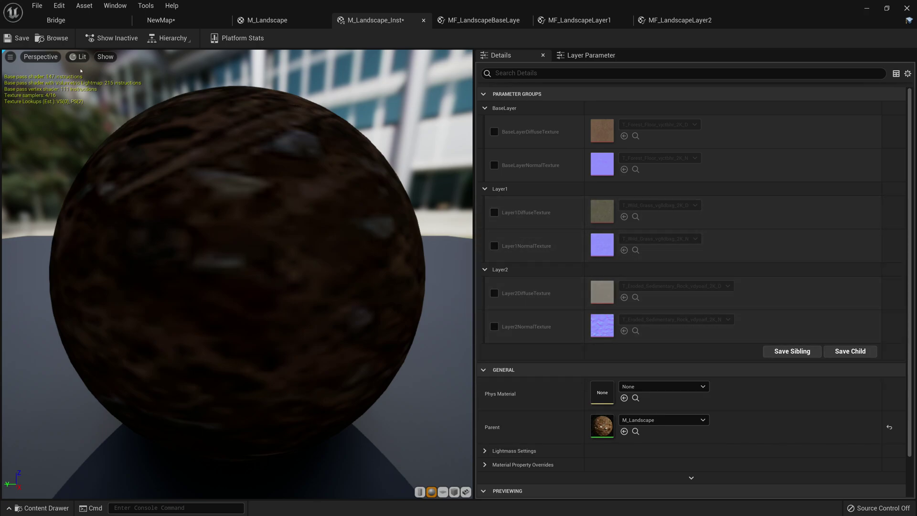
# Inspect how the normal maps look on the landscape's terrain and slopes in NewMap
pyautogui.click(161, 20)
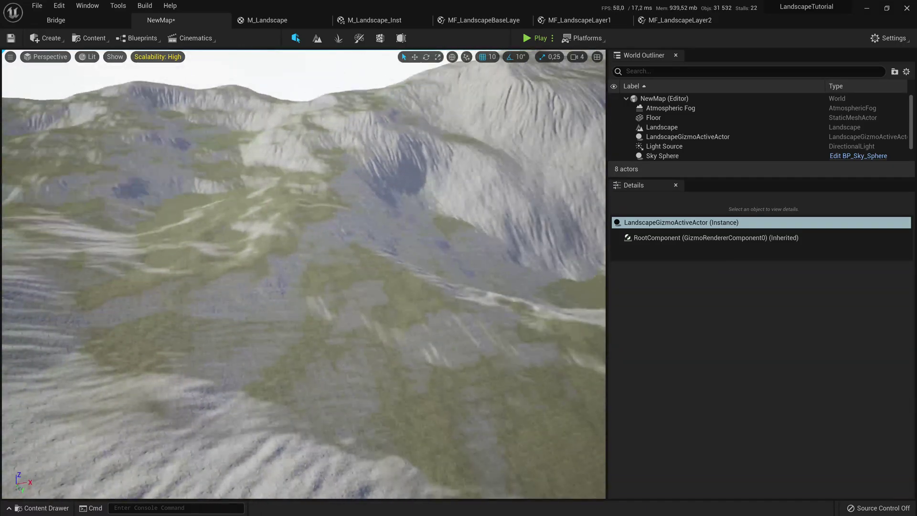
pyautogui.press('w')
pyautogui.moveTo(303, 273); pyautogui.dragTo(160, 275, button='right')
pyautogui.press('w')
pyautogui.press('s')
pyautogui.press('w')
pyautogui.press('s')
pyautogui.press('w')
pyautogui.press('s')
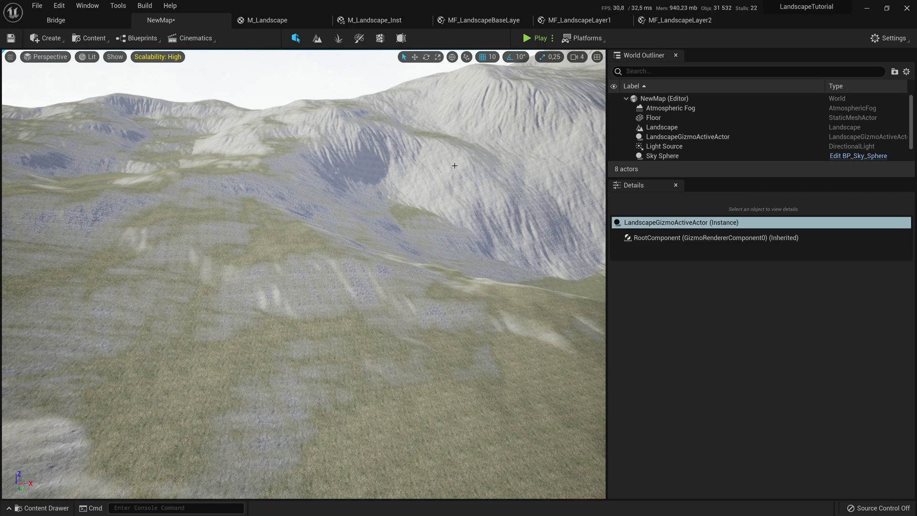
pyautogui.moveTo(452, 163); pyautogui.dragTo(500, 153, button='right')
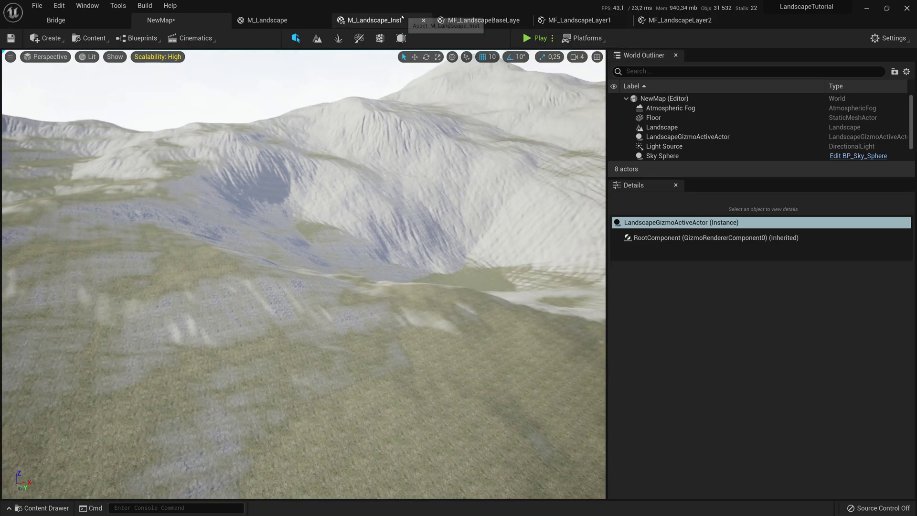
# Review the graphs of the layer functions and M_Landscape, including the texture connections in MF_LandscapeBaseLayer
pyautogui.click(493, 20)
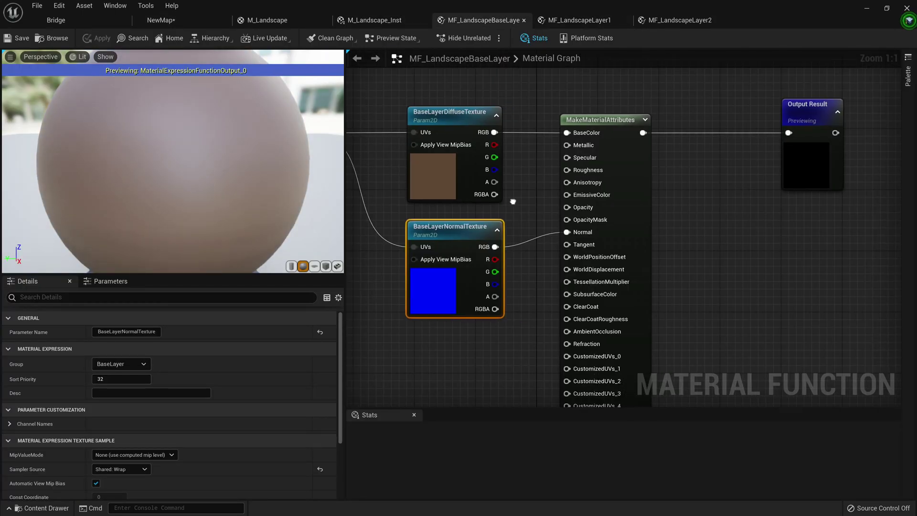
pyautogui.click(579, 20)
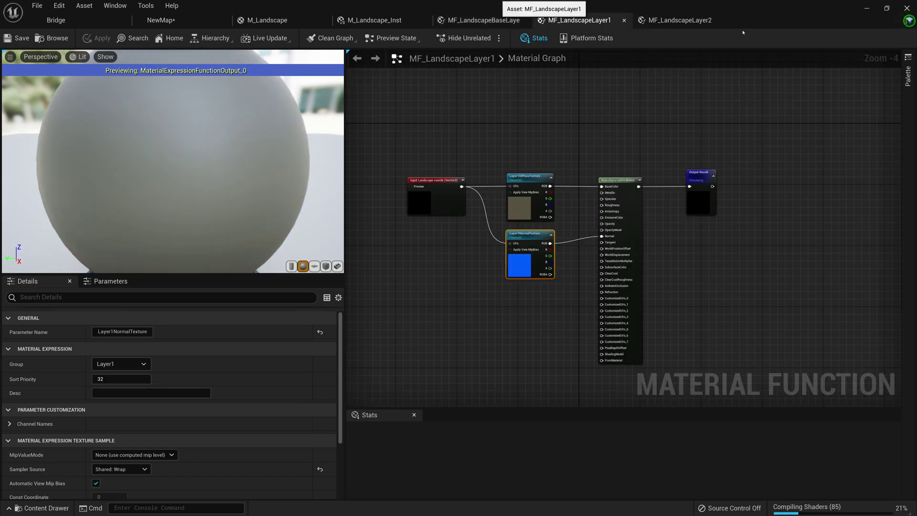
pyautogui.click(681, 20)
pyautogui.click(375, 20)
pyautogui.click(268, 20)
pyautogui.moveTo(541, 294); pyautogui.dragTo(657, 314, button='right')
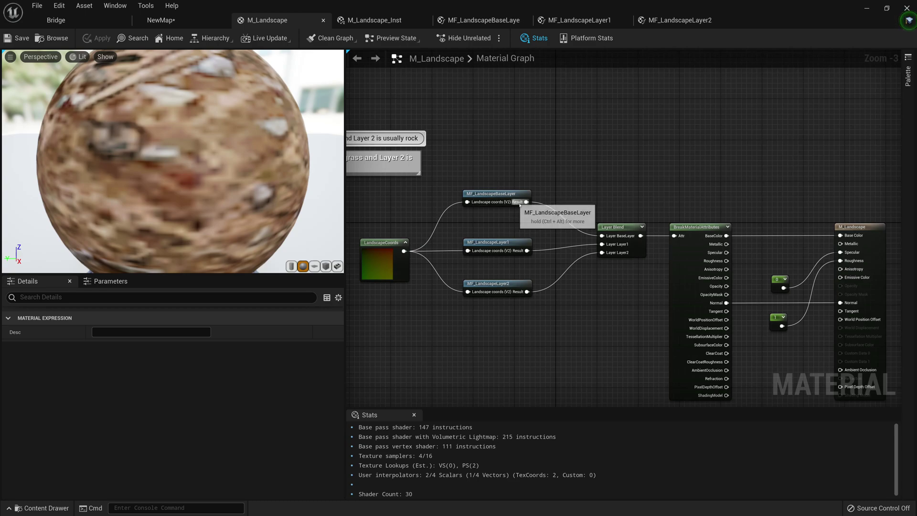
pyautogui.doubleClick(496, 195)
pyautogui.moveTo(569, 239); pyautogui.dragTo(750, 238, button='right')
pyautogui.scroll(2, 589, 250)
pyautogui.moveTo(597, 264); pyautogui.dragTo(515, 255, button='right')
pyautogui.moveTo(540, 223); pyautogui.dragTo(555, 247, button='right')
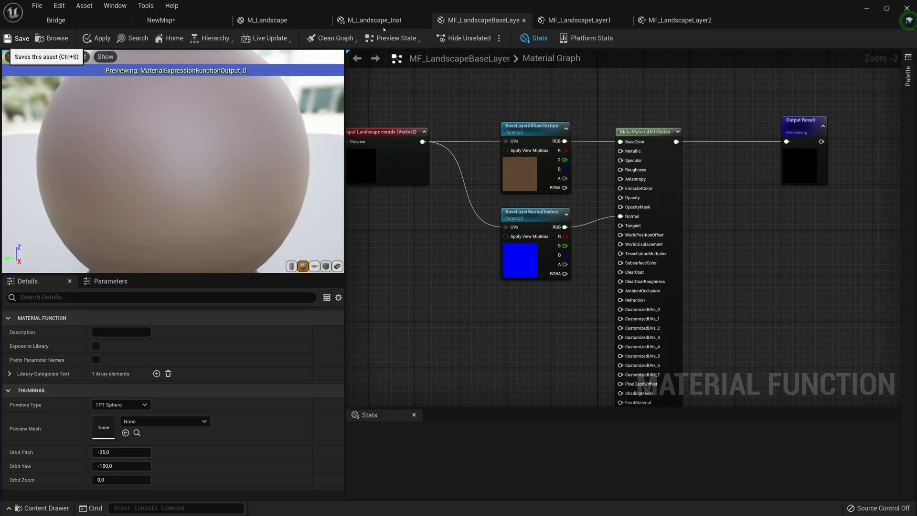
# Save MF_LandscapeBaseLayer and close the three layer functions and M_Landscape_Inst
pyautogui.click(8, 38)
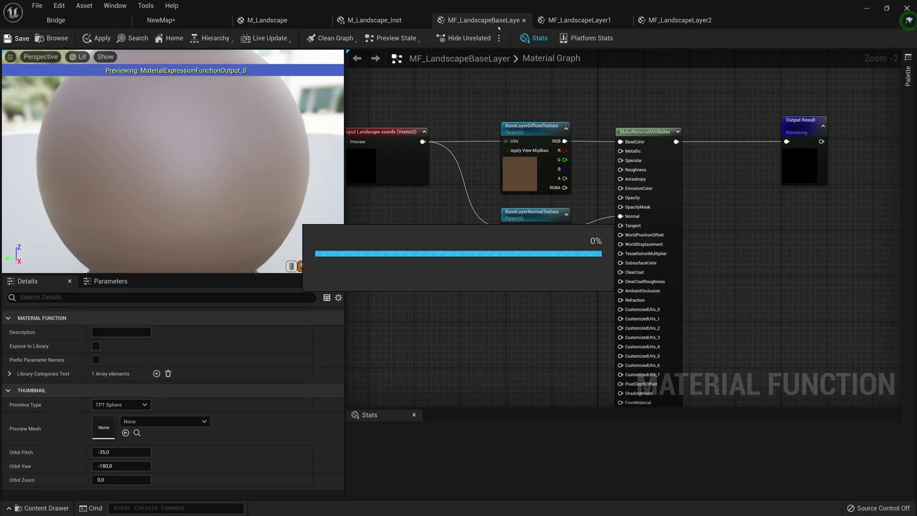
pyautogui.click(524, 20)
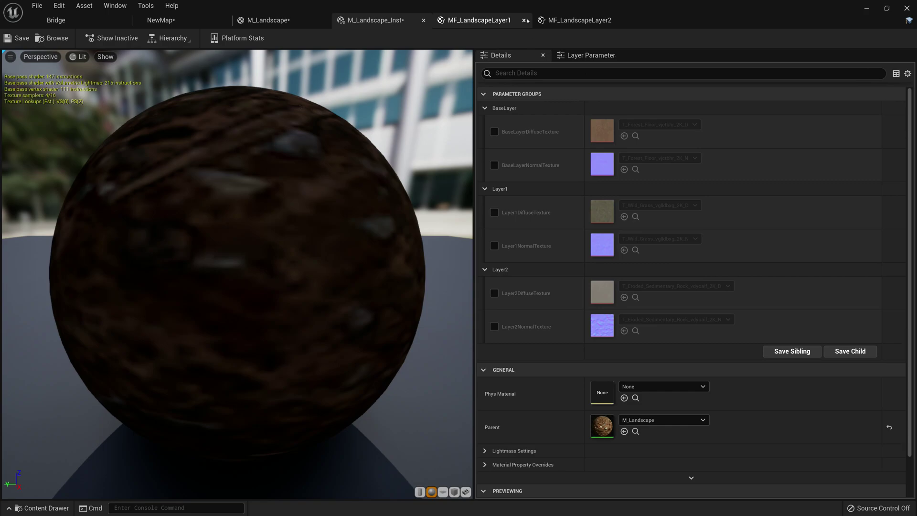
pyautogui.click(524, 21)
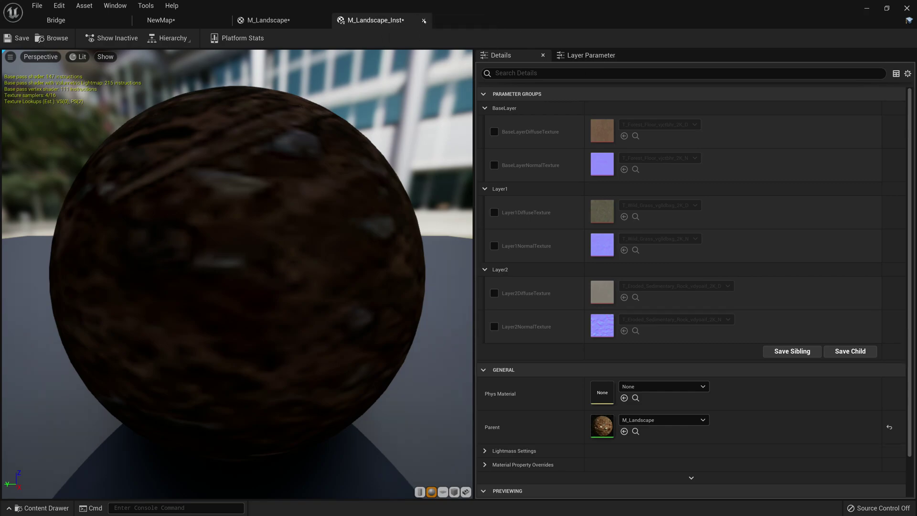
pyautogui.click(424, 20)
# Open the MF_LandscapeBaseLayer material function from the project's Content folder
pyautogui.click(181, 22)
pyautogui.moveTo(376, 318)
pyautogui.mouseDown(button='right')
pyautogui.moveTo(335, 319)
pyautogui.moveTo(347, 297)
pyautogui.moveTo(376, 318)
pyautogui.mouseUp(button='right')
pyautogui.hotkey('ctrl', 'space')
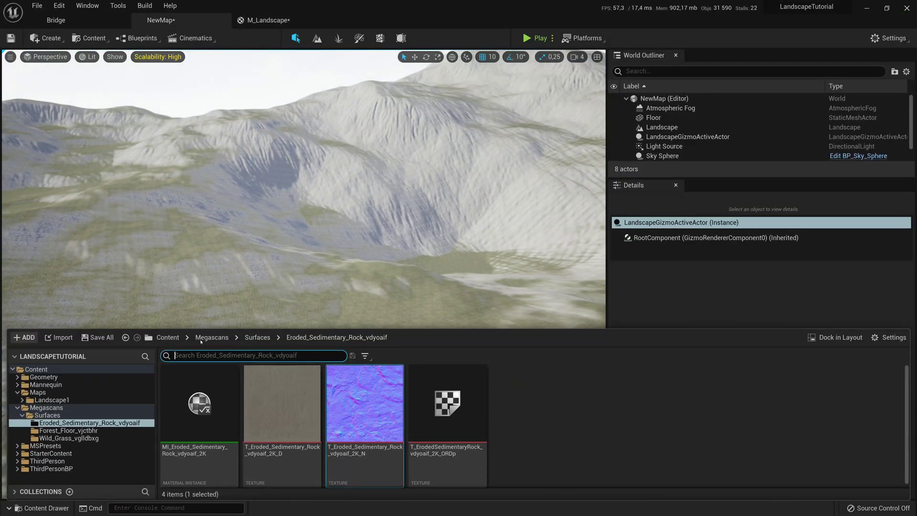
pyautogui.click(169, 340)
pyautogui.scroll(-1, 487, 437)
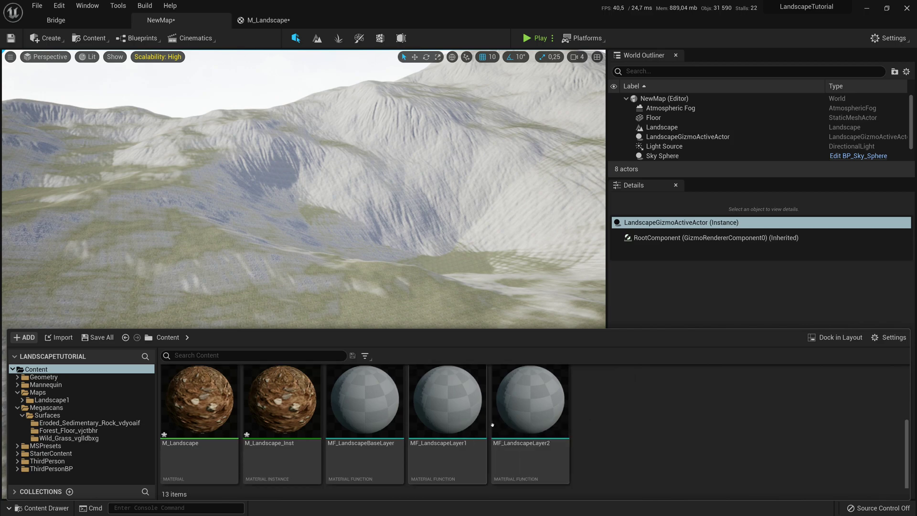
pyautogui.click(367, 416)
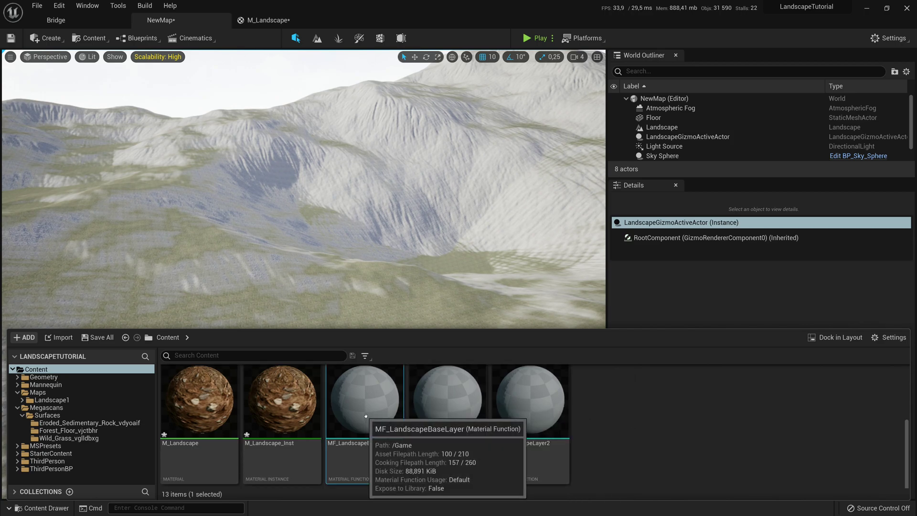
pyautogui.doubleClick(366, 416)
# Add the T_ForestFloor_vjctbhr_2K_ORDp texture from the Megascans Forest_Floor_vjctbhr folder below the BaseLayerNormalTexture node
pyautogui.moveTo(468, 301); pyautogui.dragTo(737, 160, button='right')
pyautogui.scroll(-2, 737, 160)
pyautogui.moveTo(584, 174); pyautogui.dragTo(584, 169, button='right')
pyautogui.hotkey('ctrl', 'space')
pyautogui.moveTo(512, 280); pyautogui.dragTo(491, 217, button='right')
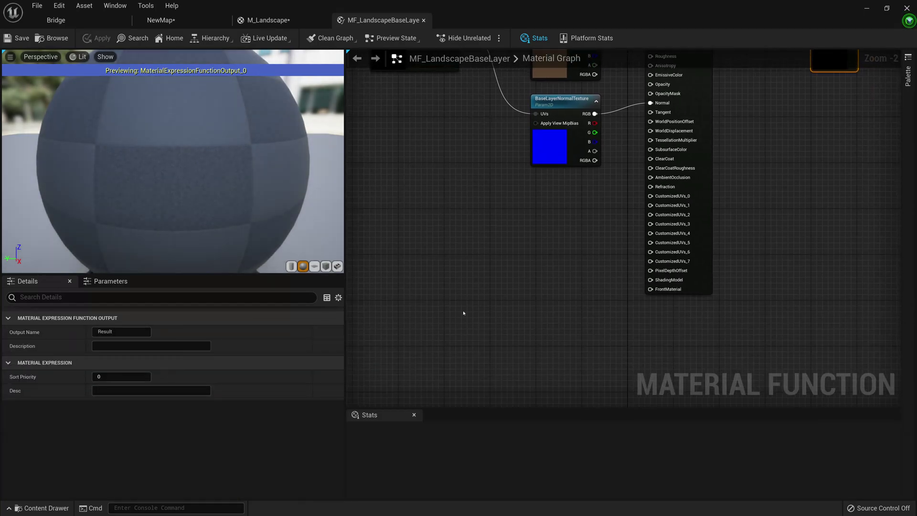
pyautogui.hotkey('ctrl', 'space')
pyautogui.scroll(3, 407, 432)
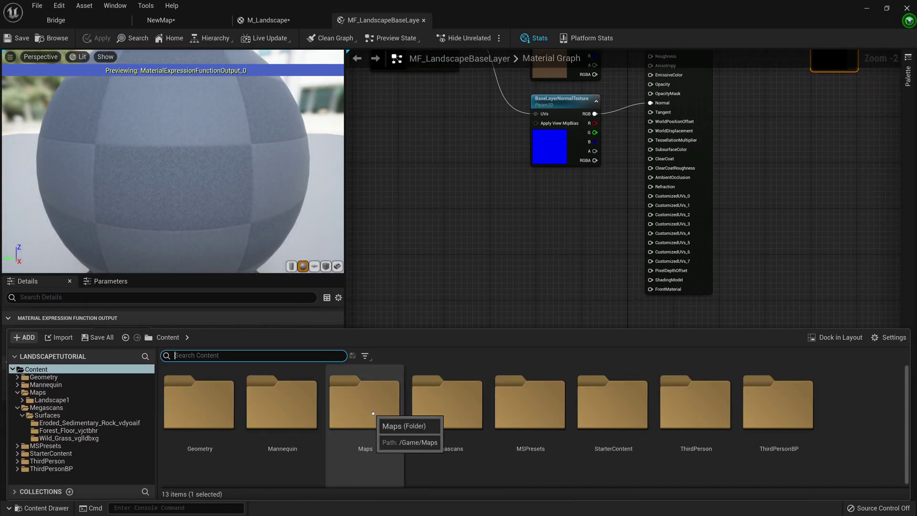
pyautogui.doubleClick(452, 423)
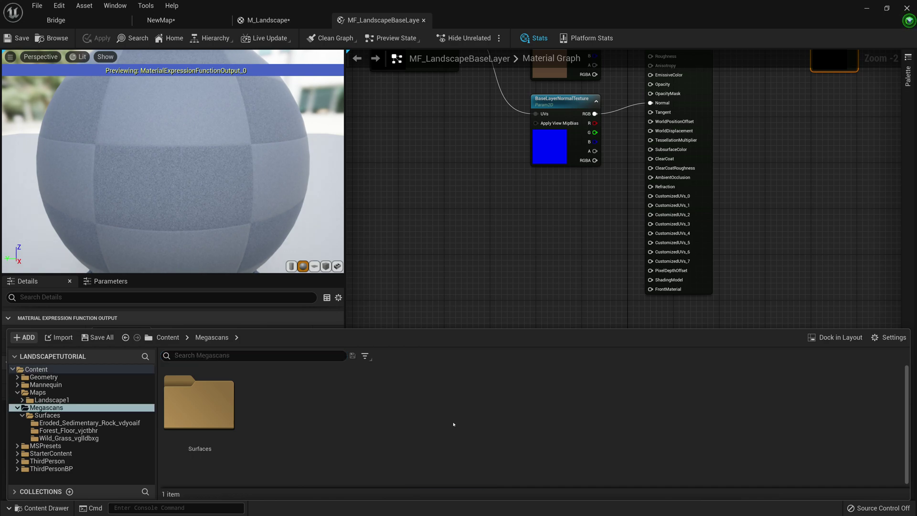
pyautogui.doubleClick(224, 421)
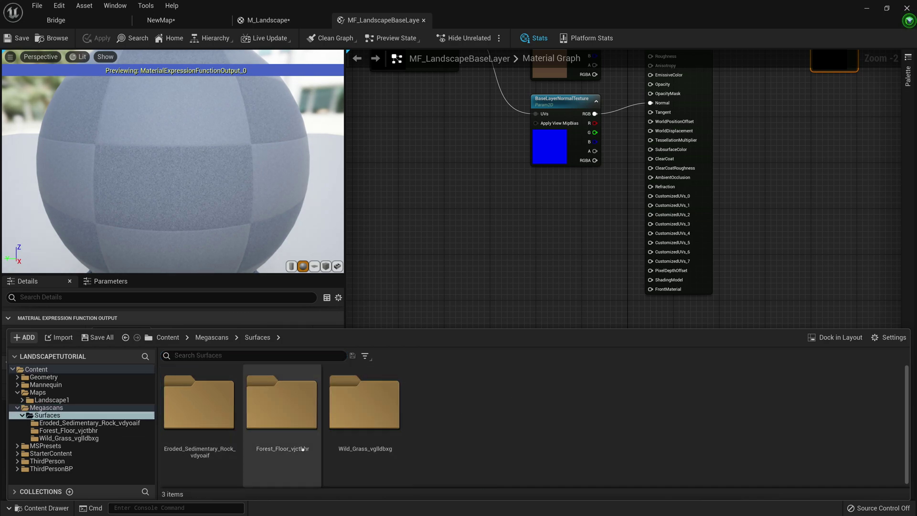
pyautogui.moveTo(613, 150); pyautogui.dragTo(595, 279, button='right')
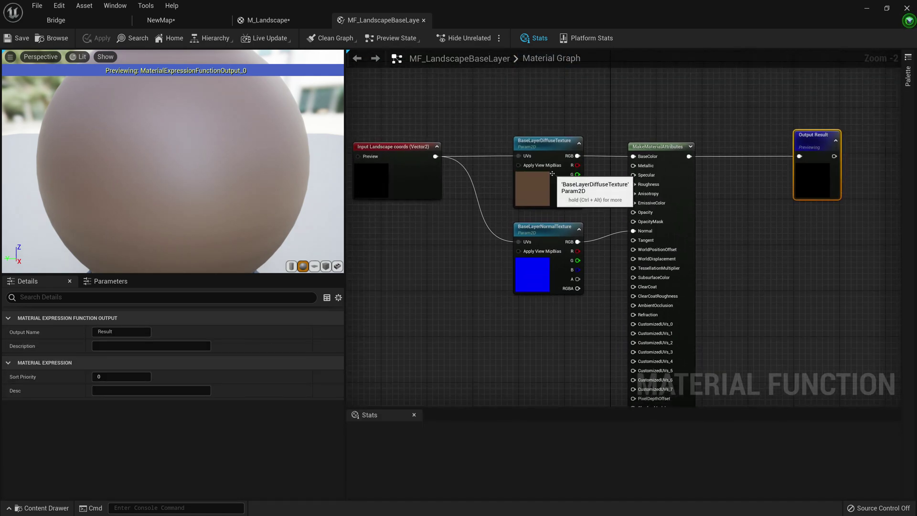
pyautogui.hotkey('ctrl', 'space')
pyautogui.doubleClick(303, 410)
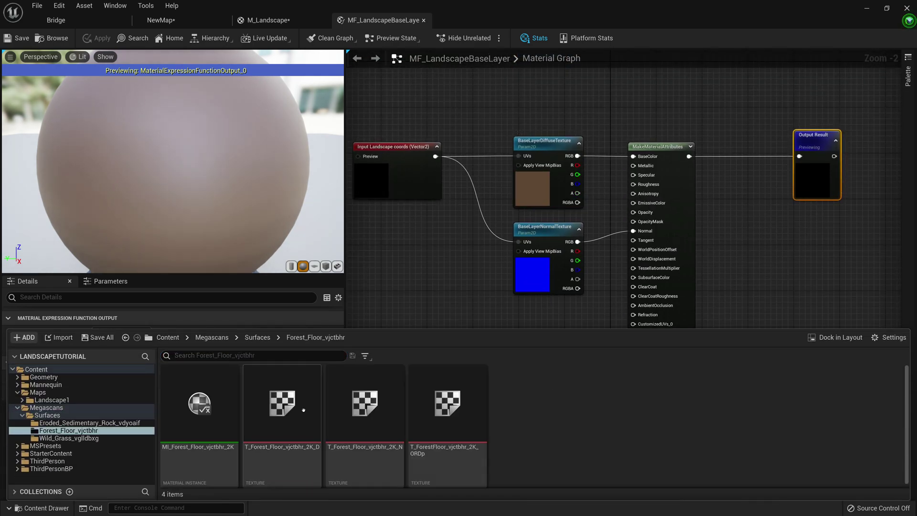
pyautogui.moveTo(434, 427); pyautogui.dragTo(522, 358)
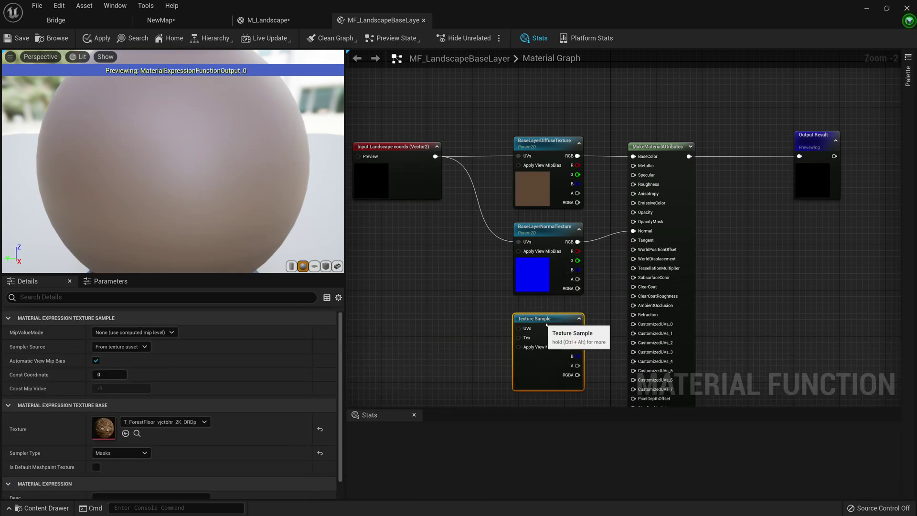
# Connect the green channel of the ORDp texture sample to the Roughness input of MakeMaterialAttributes
pyautogui.scroll(2, 523, 358)
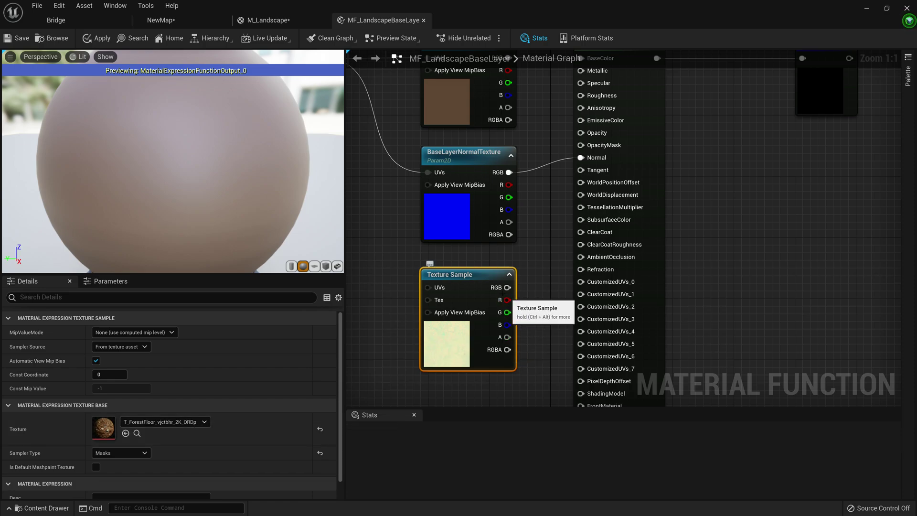
pyautogui.moveTo(529, 318); pyautogui.dragTo(518, 366, button='right')
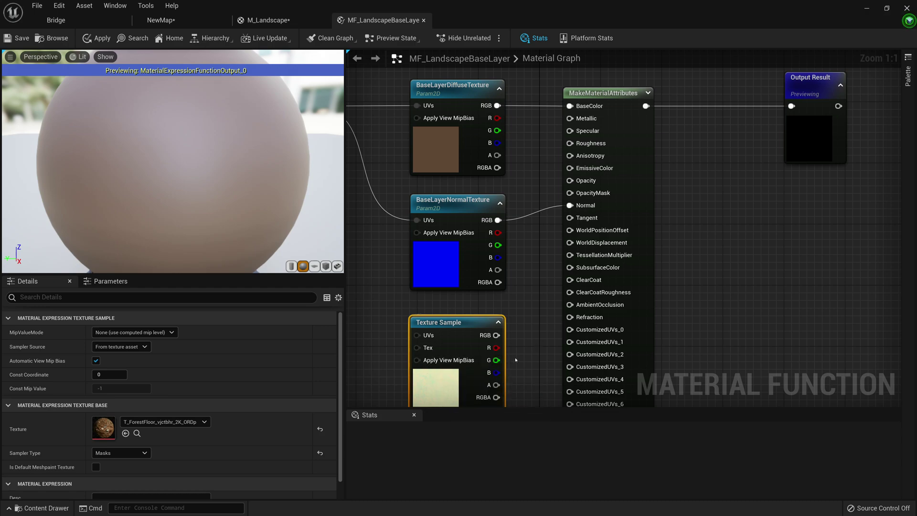
pyautogui.moveTo(489, 364); pyautogui.dragTo(570, 143)
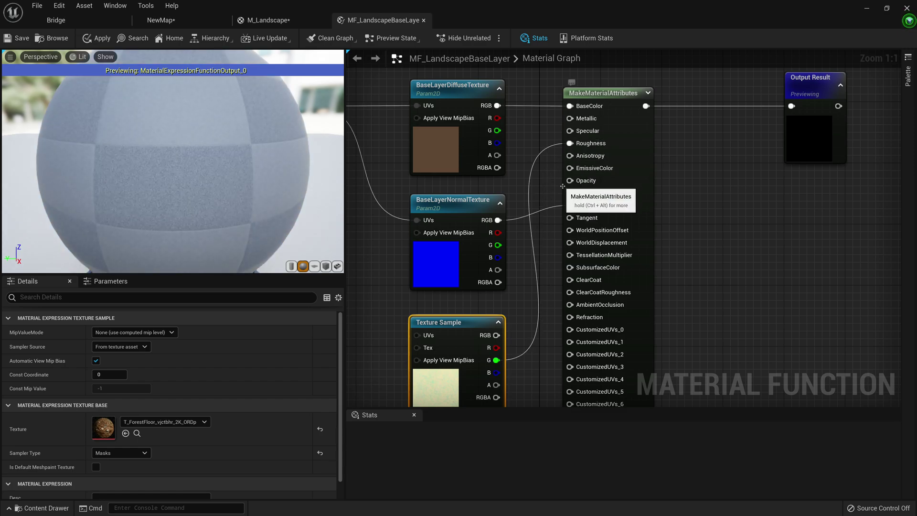
# Convert the ORDp texture sample to a parameter named BaseLayerORDpTexture
pyautogui.scroll(-2, 598, 191)
pyautogui.rightClick(496, 285)
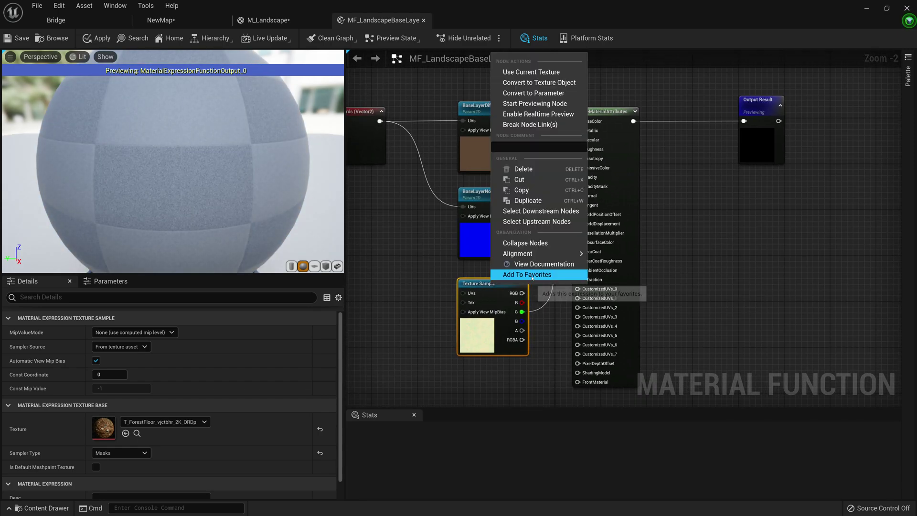
pyautogui.click(545, 93)
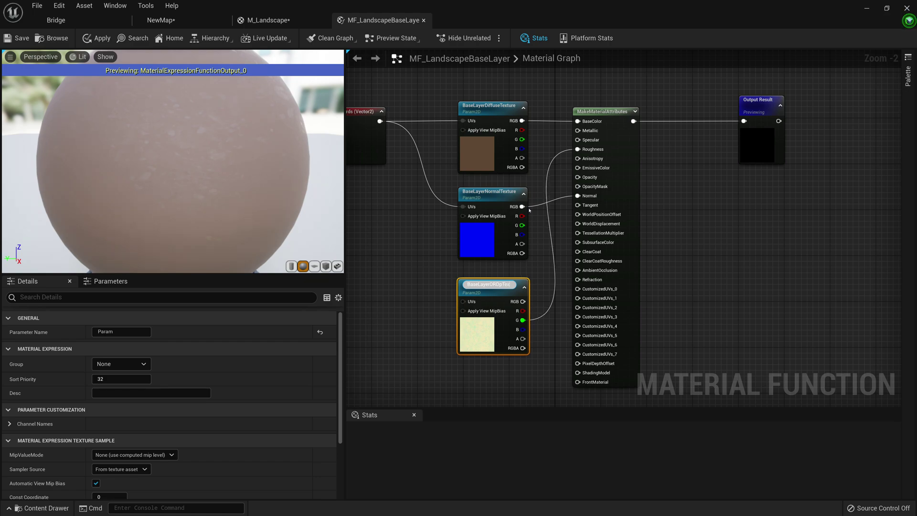
pyautogui.press('Return')
pyautogui.scroll(2, 474, 310)
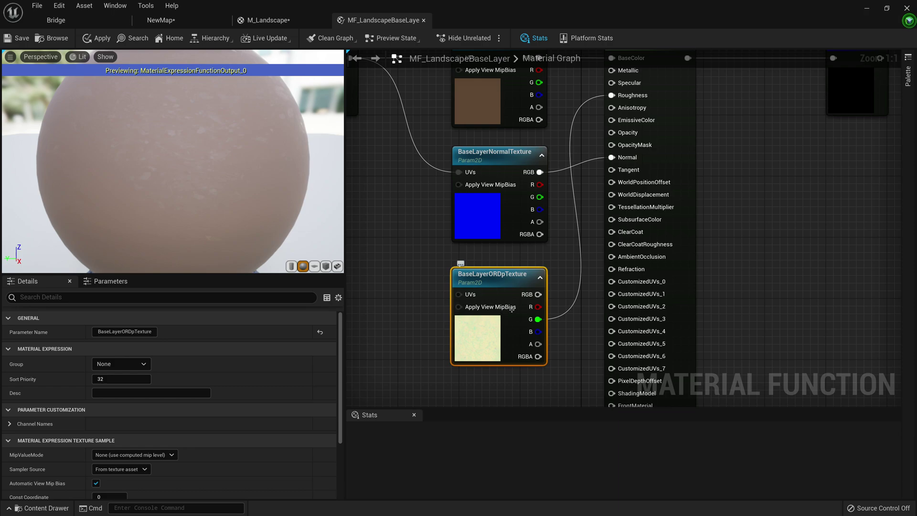
pyautogui.scroll(-2, 497, 337)
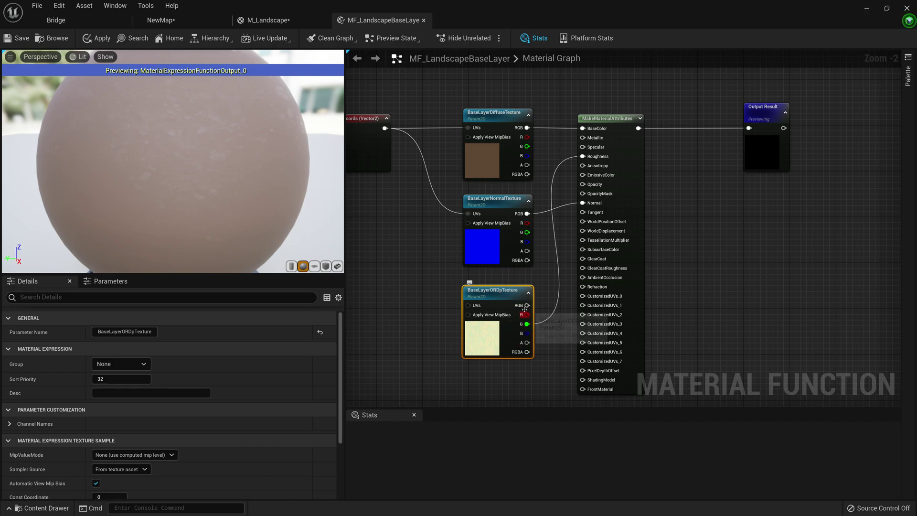
# Connect the Landscape coords input to the UVs of BaseLayerORDpTexture
pyautogui.scroll(2, 537, 315)
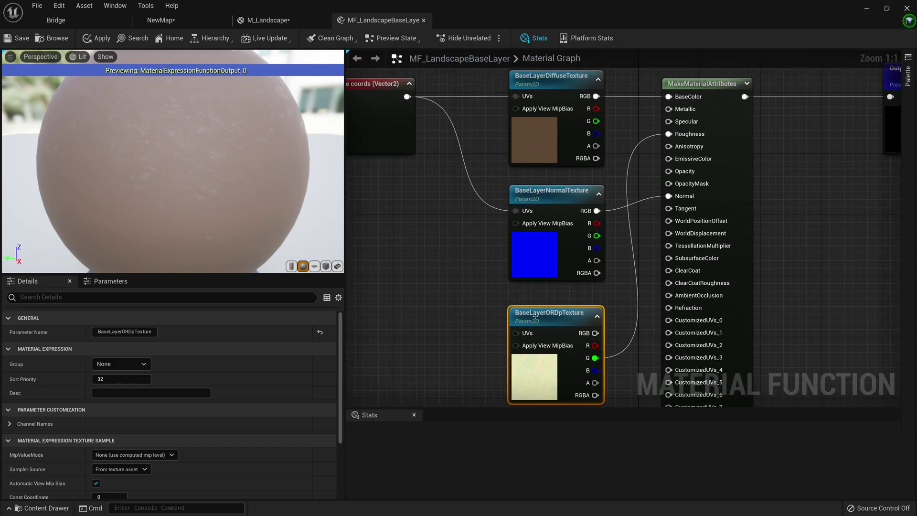
pyautogui.moveTo(516, 335); pyautogui.dragTo(503, 321)
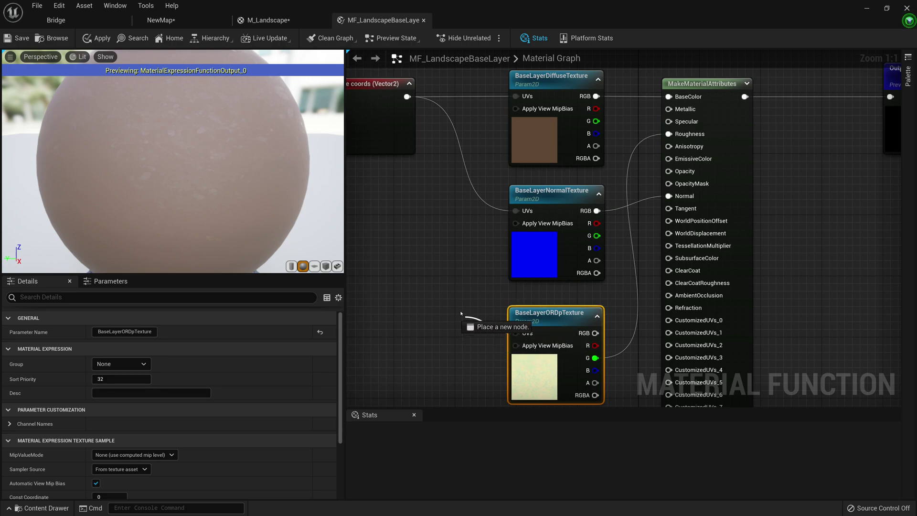
pyautogui.moveTo(445, 249); pyautogui.dragTo(408, 97)
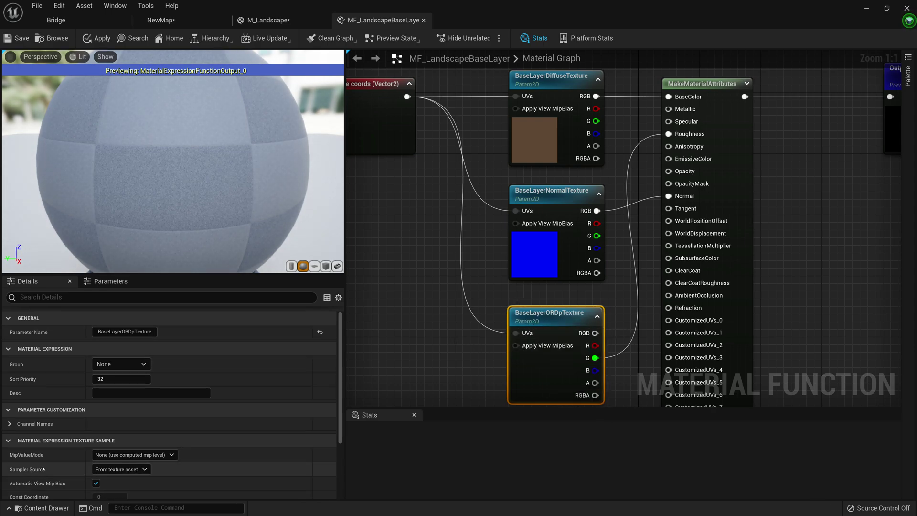
# Set BaseLayerORDpTexture's sampler source to Shared: Wrap and its group to BaseLayer, and apply the changes to the function
pyautogui.click(138, 471)
pyautogui.click(115, 483)
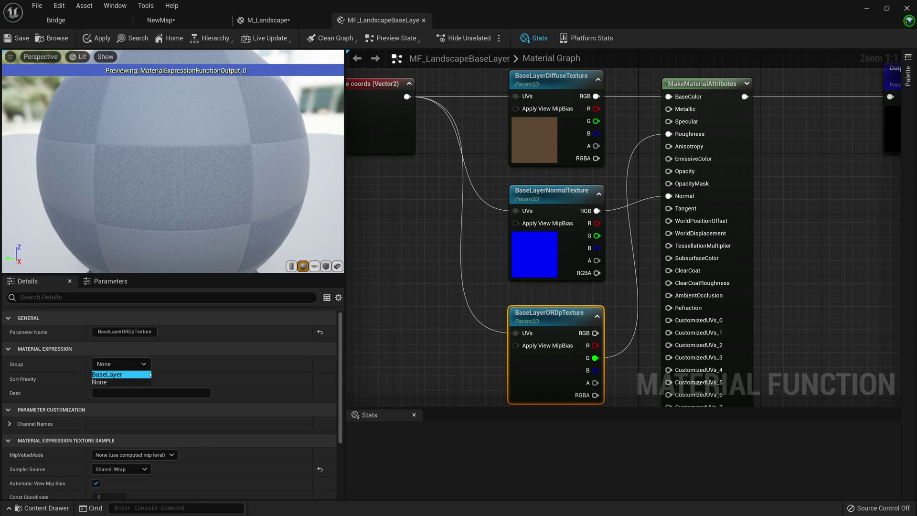
pyautogui.click(120, 374)
pyautogui.scroll(-1, 191, 382)
pyautogui.scroll(-2, 449, 317)
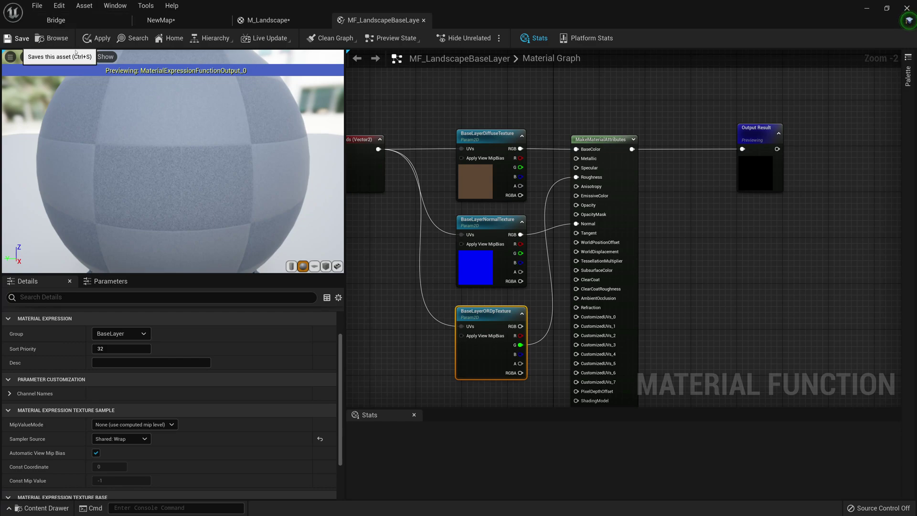
pyautogui.click(110, 39)
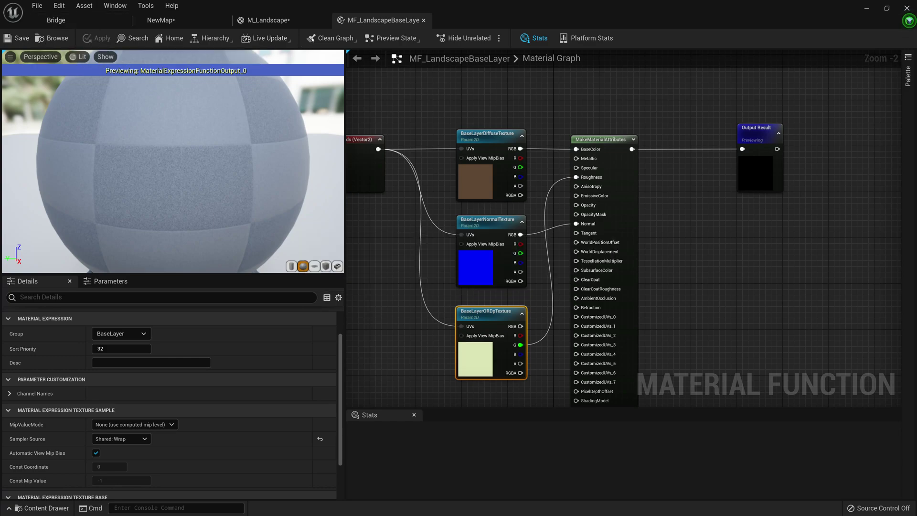
# Open MF_LandscapeLayer1 from the M_Landscape graph and add the Wild_Grass_vglldbxg folder's T_WildGrass_vglldbxg_2K_ORDp texture below Layer1NormalTexture
pyautogui.click(269, 21)
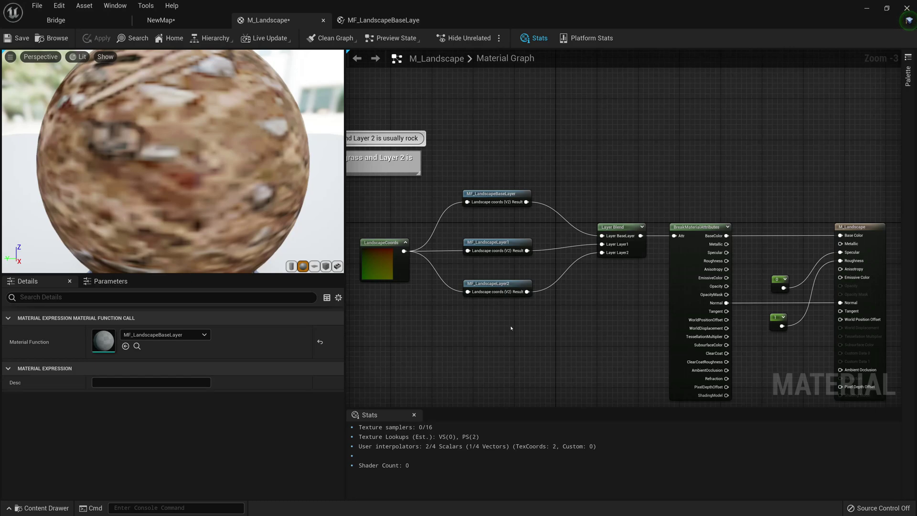
pyautogui.doubleClick(519, 252)
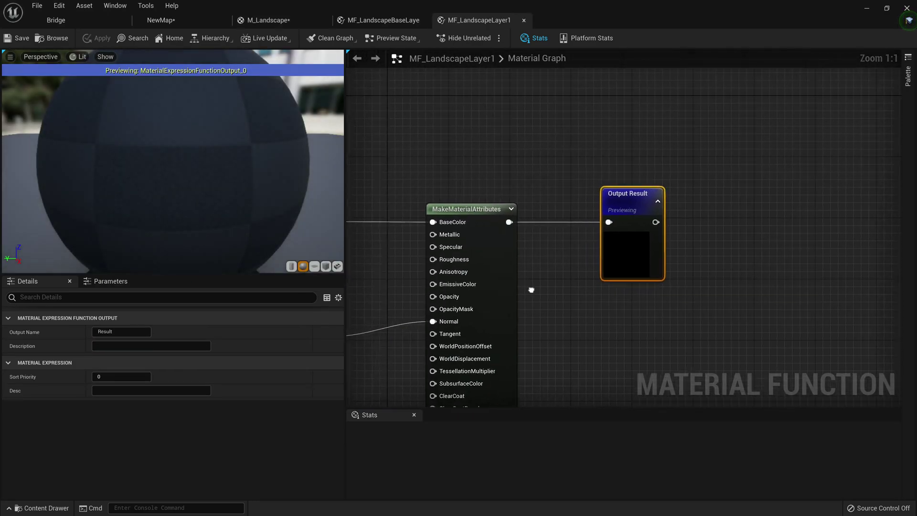
pyautogui.hotkey('ctrl', 'space')
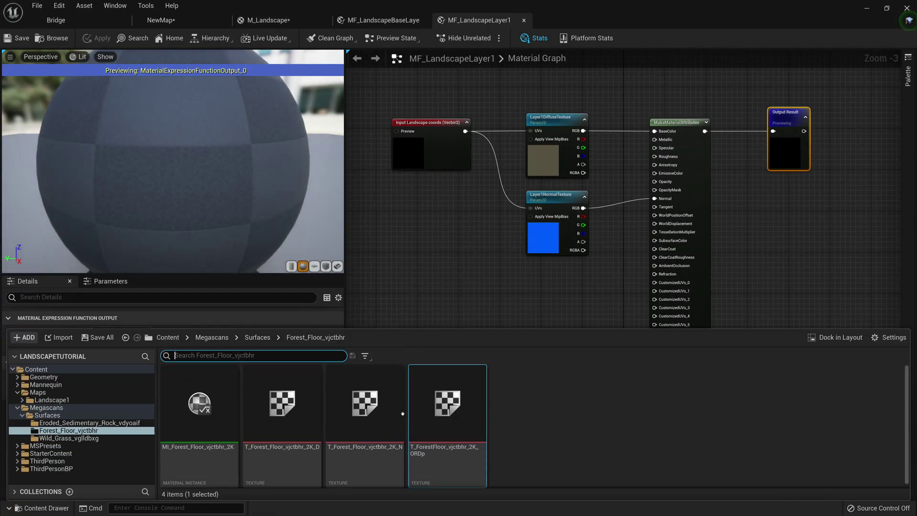
pyautogui.click(259, 339)
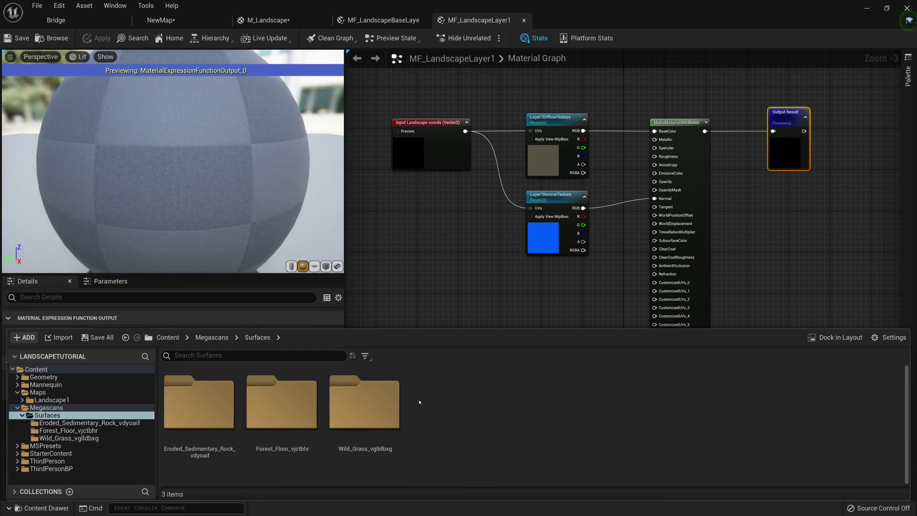
pyautogui.doubleClick(363, 405)
pyautogui.moveTo(440, 426); pyautogui.dragTo(532, 280)
pyautogui.scroll(2, 451, 336)
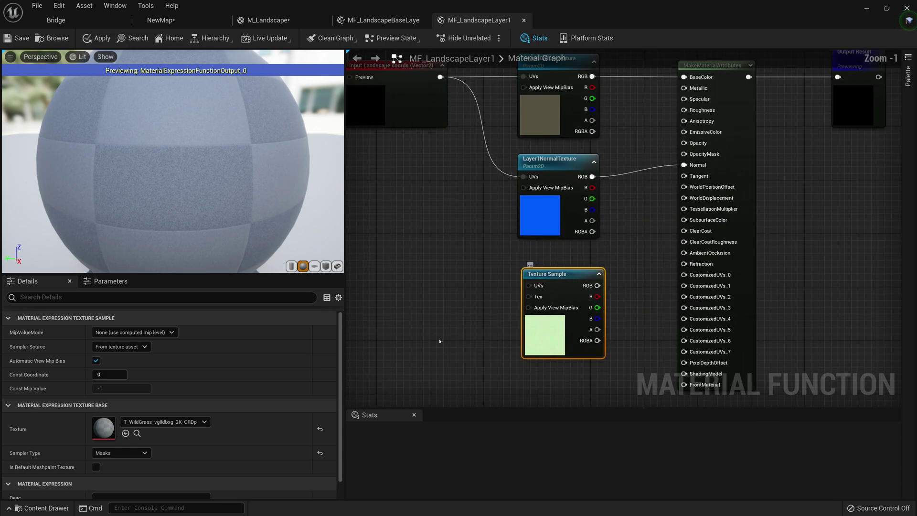
# Convert the wild grass ORDp texture sample to a parameter named Layer1ORDpTexture
pyautogui.rightClick(548, 290)
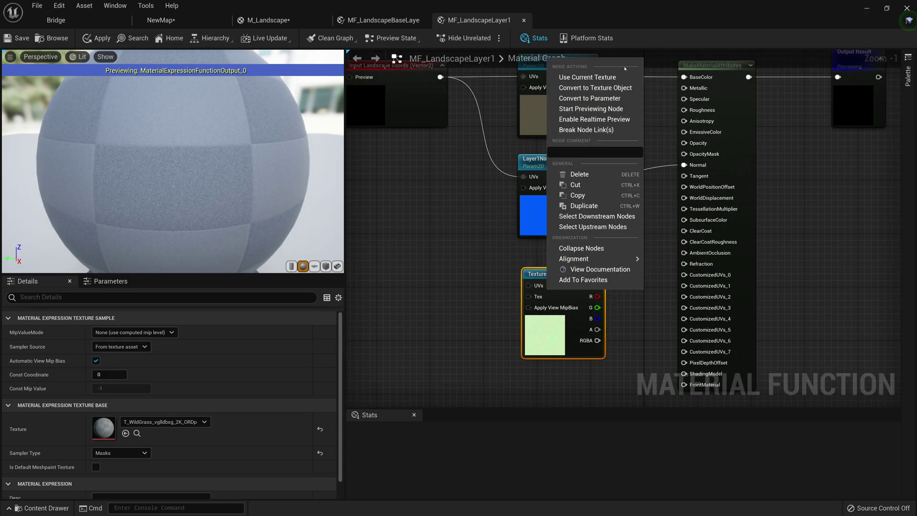
pyautogui.click(616, 98)
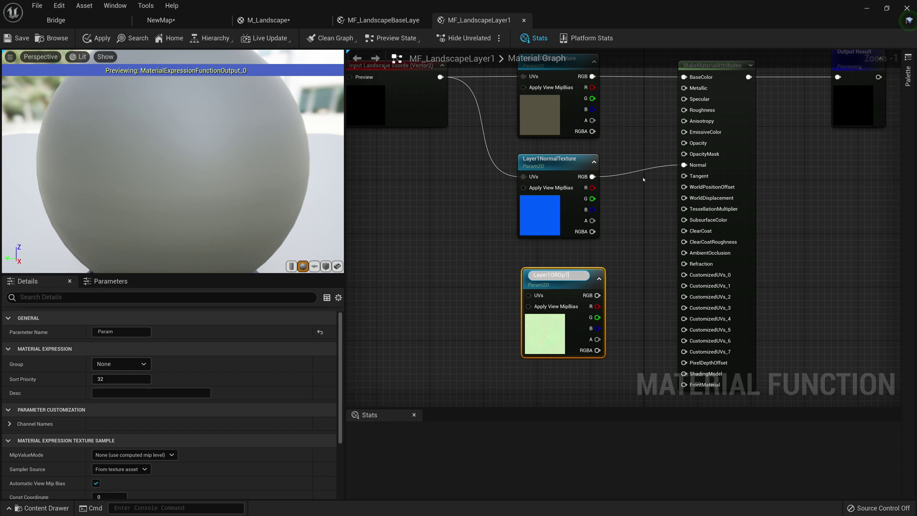
pyautogui.write('Layer1ORDpTexture')
pyautogui.press('Return')
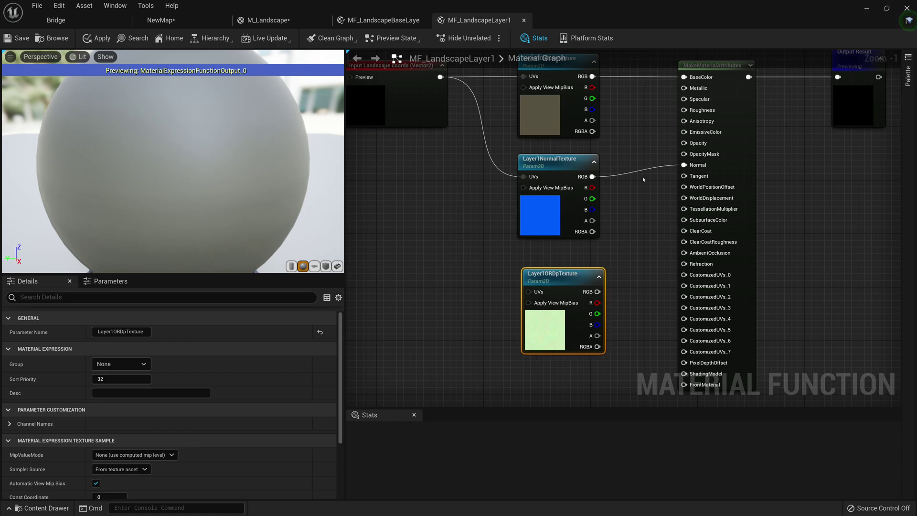
# Connect Layer1ORDpTexture's green channel to Roughness on MakeMaterialAttributes and the Landscape coords input to its UVs
pyautogui.scroll(1, 651, 287)
pyautogui.moveTo(591, 293); pyautogui.dragTo(624, 254)
pyautogui.click(599, 254)
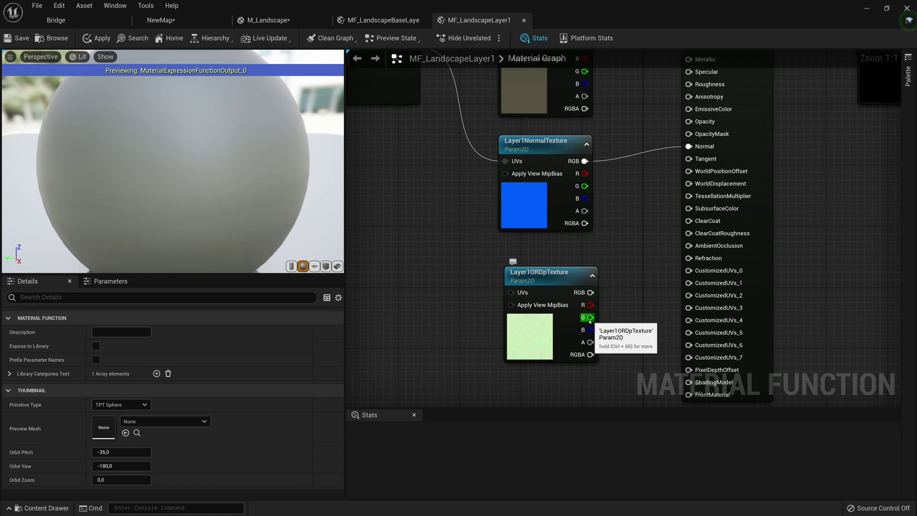
pyautogui.moveTo(591, 317); pyautogui.dragTo(699, 247)
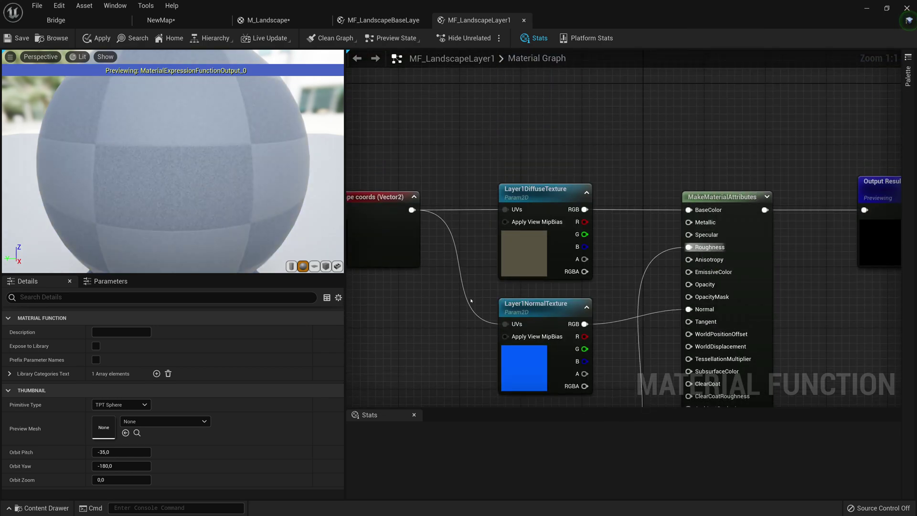
pyautogui.moveTo(412, 210); pyautogui.dragTo(511, 362)
pyautogui.scroll(-3, 511, 362)
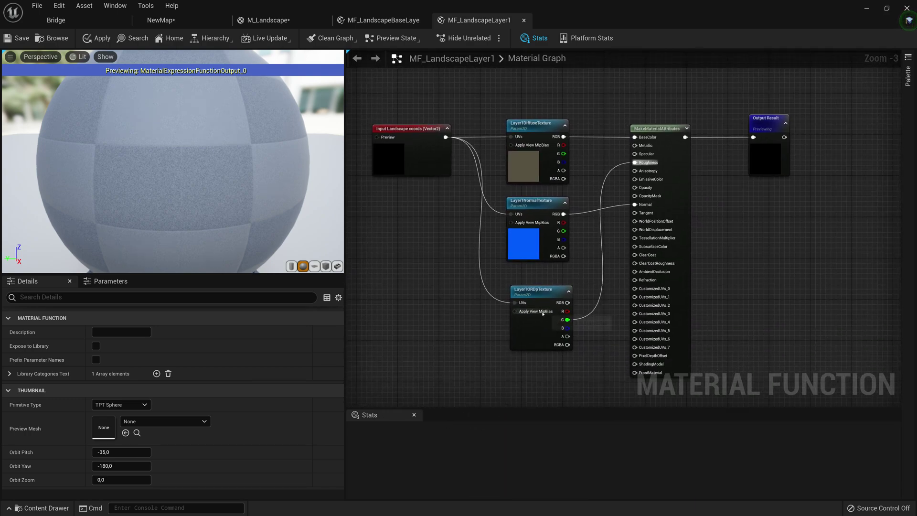
# Assign Layer1ORDpTexture to the Layer1 group with sampler source Shared: Wrap, and apply the changes to the function
pyautogui.click(530, 318)
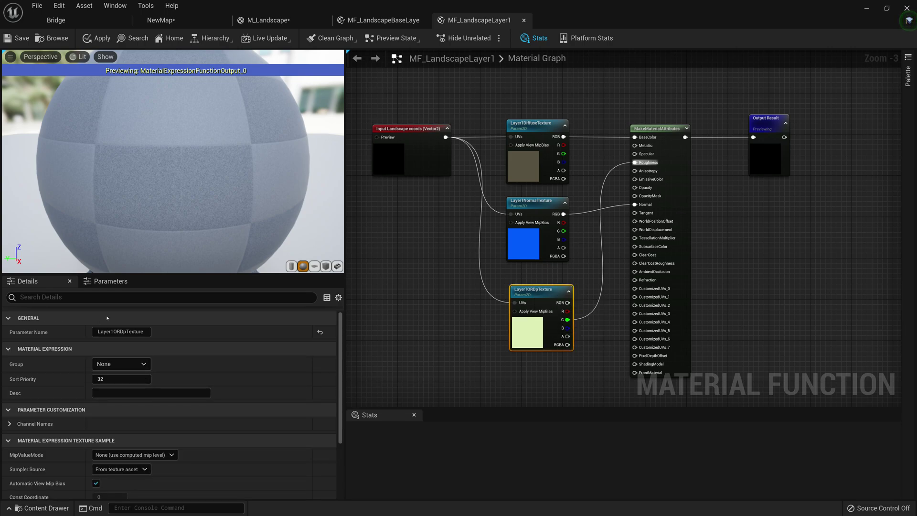
pyautogui.click(101, 375)
pyautogui.scroll(-2, 140, 420)
pyautogui.click(140, 442)
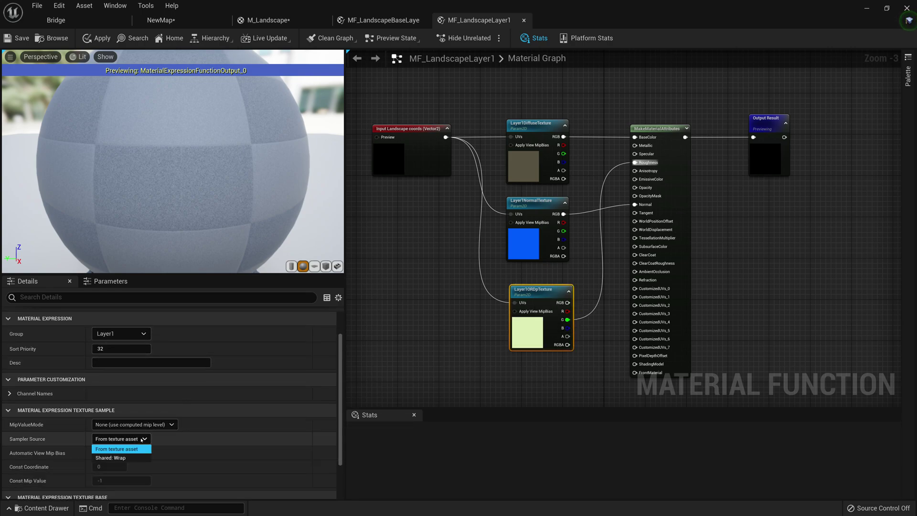
pyautogui.click(120, 455)
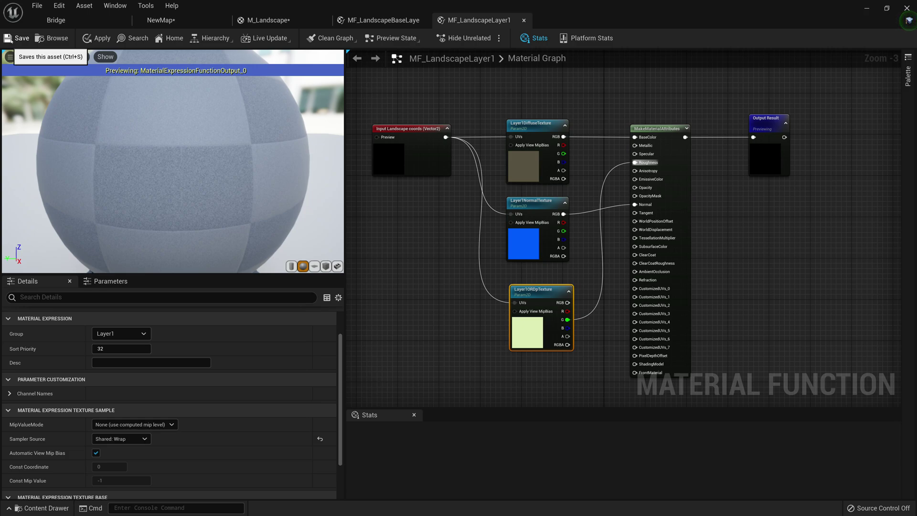
pyautogui.click(102, 38)
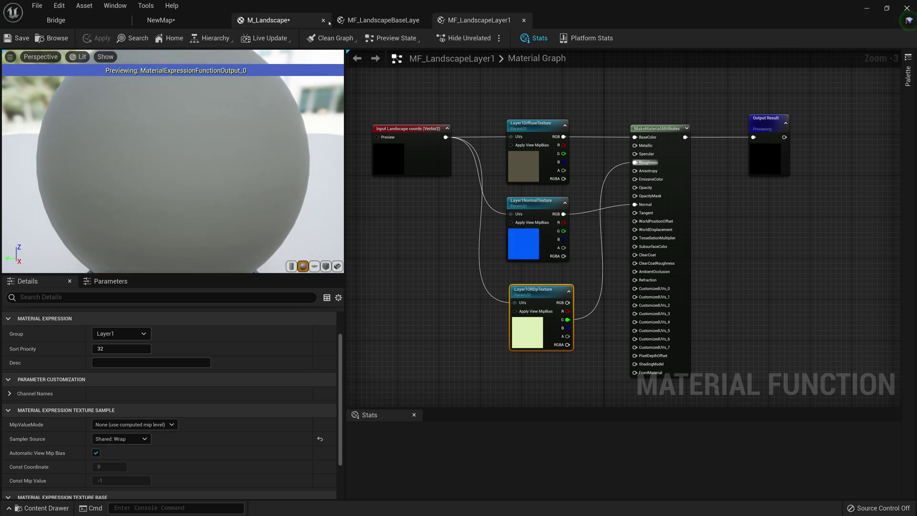
# Open the MF_LandscapeLayer2 material function from its node in the M_Landscape graph
pyautogui.click(282, 20)
pyautogui.doubleClick(513, 301)
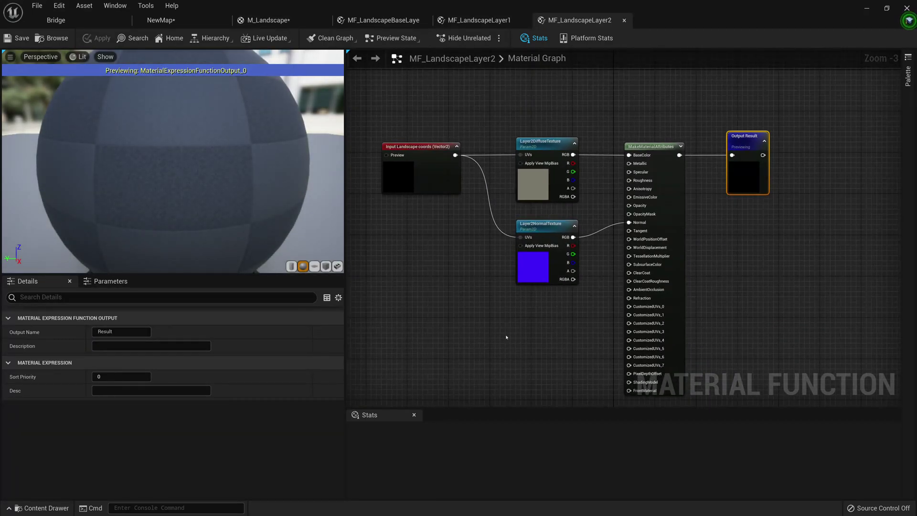
pyautogui.rightClick(520, 322)
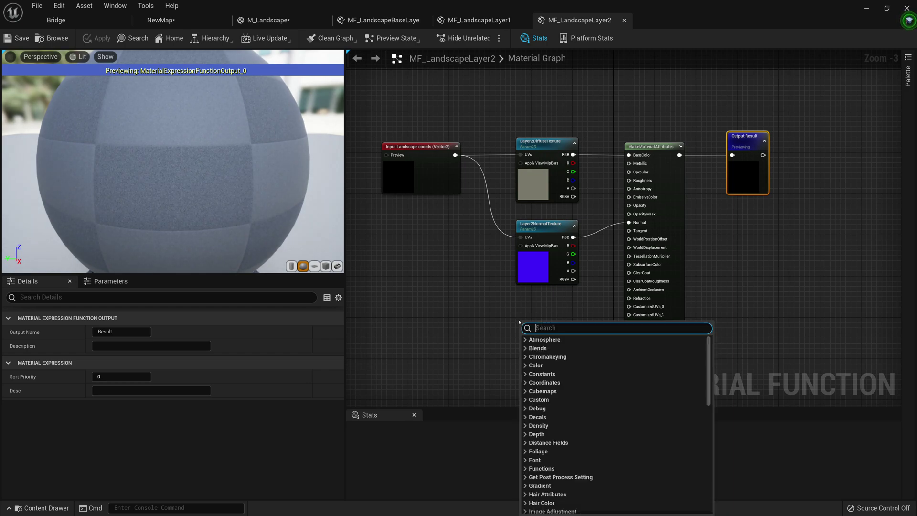
pyautogui.click(494, 331)
# Add the T_ErodedSedimentaryRock_vdyoaif_2K_ORDp texture from the Megascans Eroded_Sedimentary_Rock_vdyoaif folder below the Layer2NormalTexture node
pyautogui.hotkey('ctrl', 'space')
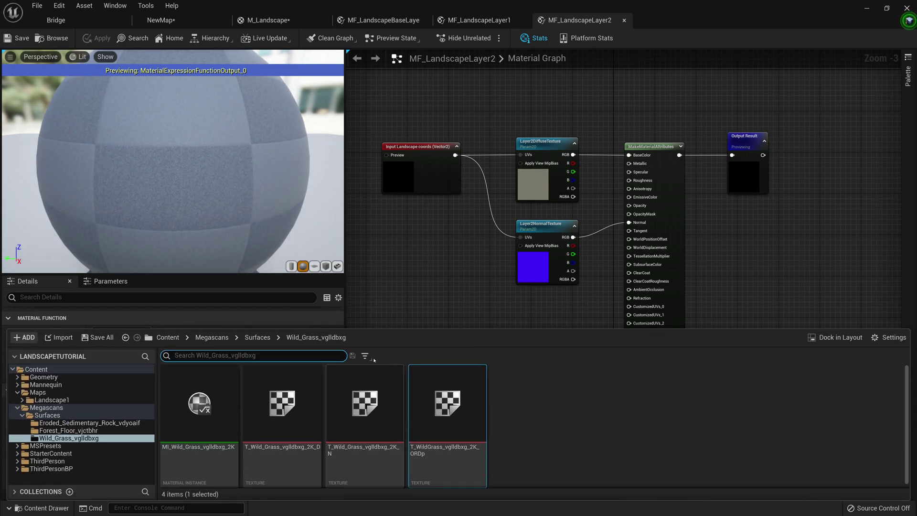
pyautogui.click(257, 338)
pyautogui.doubleClick(188, 434)
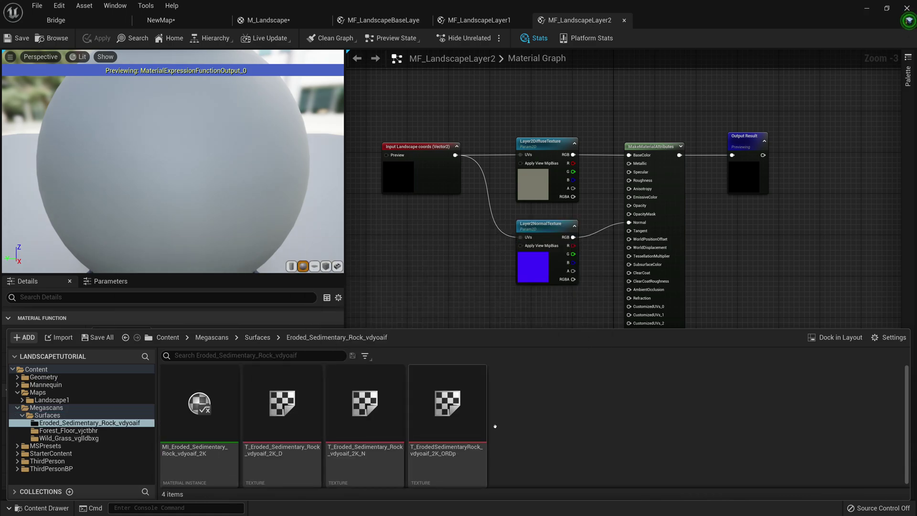
pyautogui.moveTo(463, 430); pyautogui.dragTo(541, 306)
pyautogui.moveTo(545, 315); pyautogui.dragTo(553, 315)
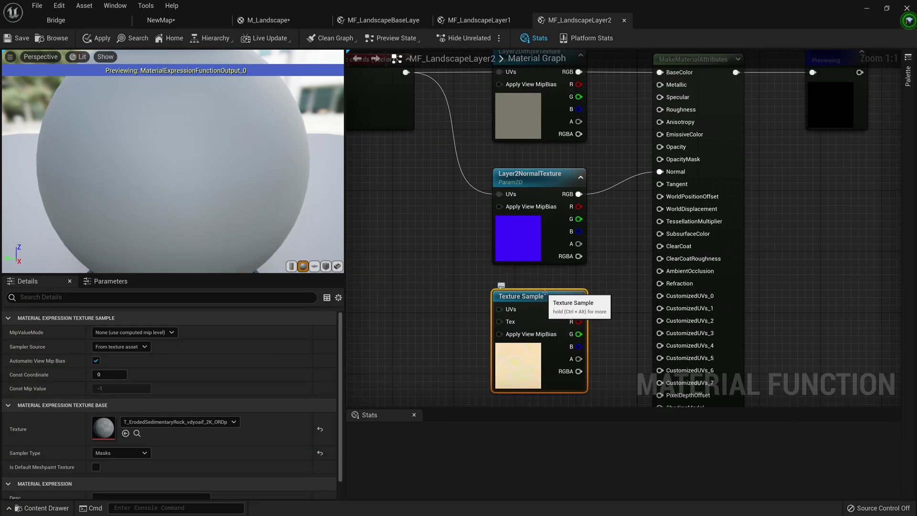
# Convert the rock ORDp texture sample to a parameter named Layer2ORDpTexture and connect its green channel to Roughness on MakeMaterialAttributes
pyautogui.rightClick(522, 321)
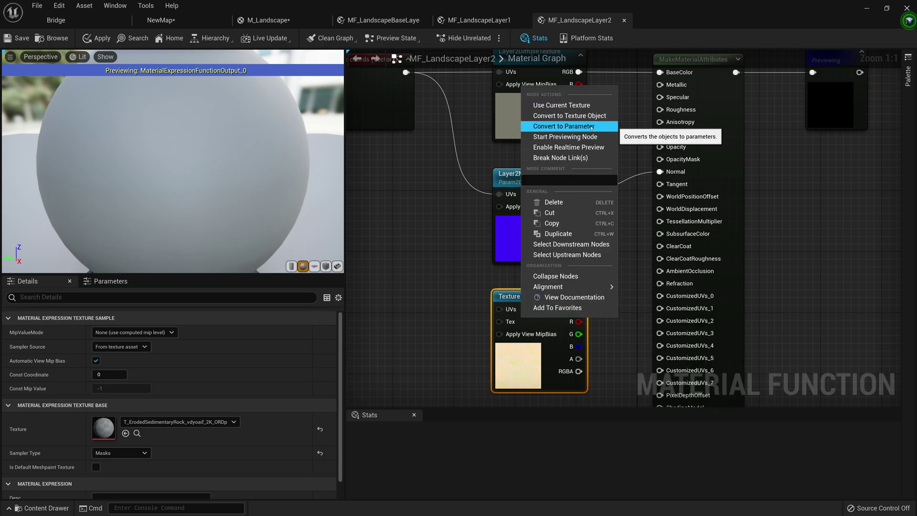
pyautogui.click(564, 126)
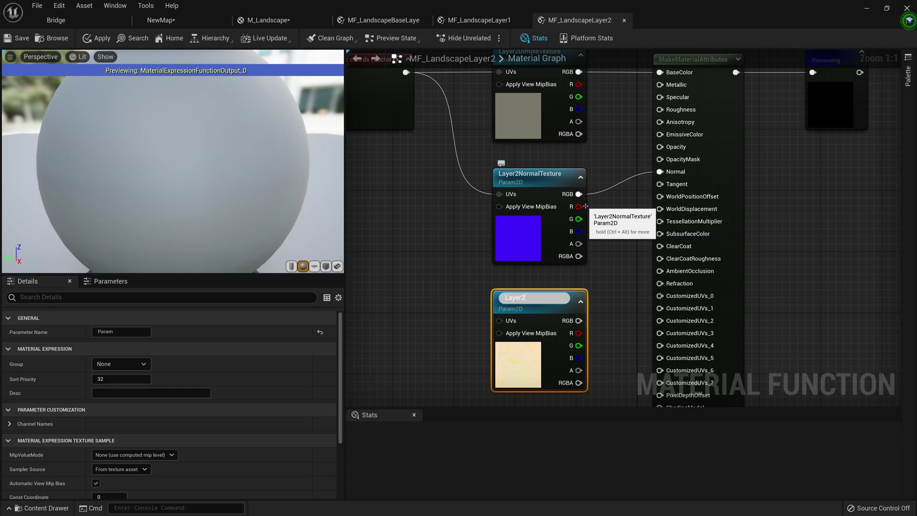
pyautogui.write('Layer2ORDpTe')
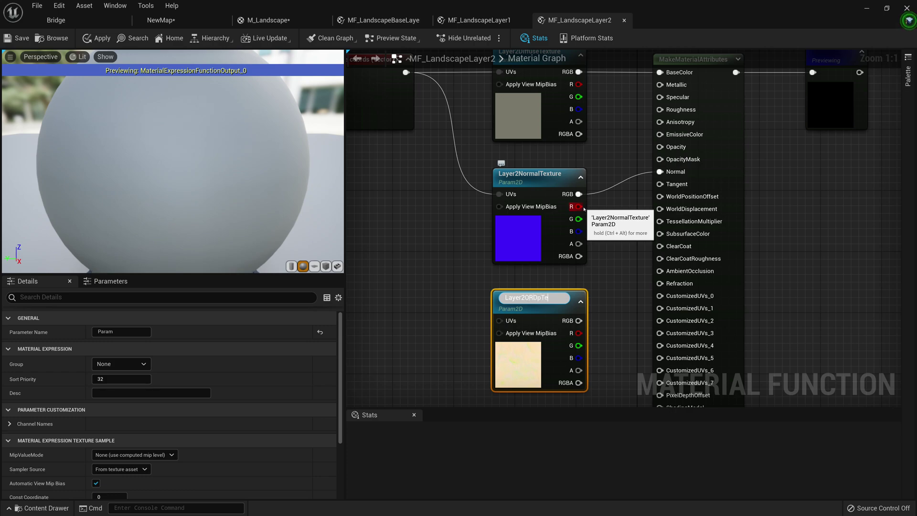
pyautogui.write('xture')
pyautogui.press('Return')
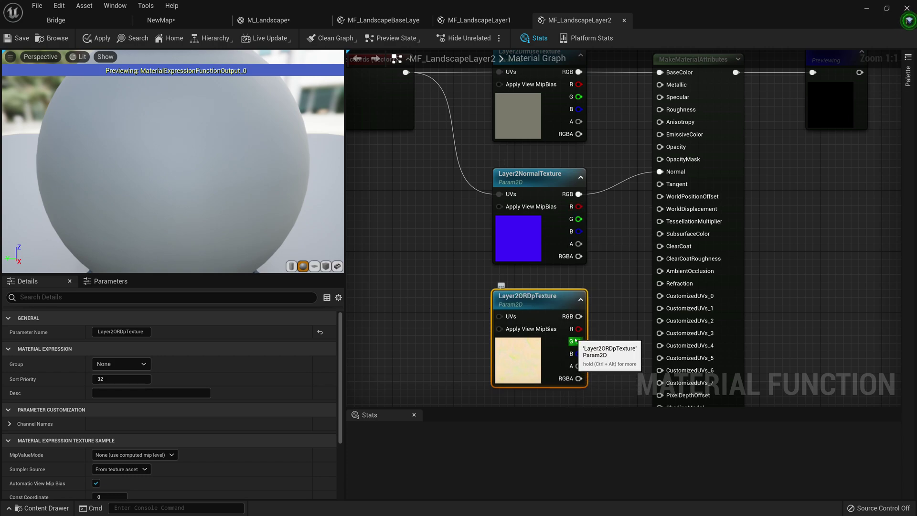
pyautogui.moveTo(578, 341); pyautogui.dragTo(671, 110)
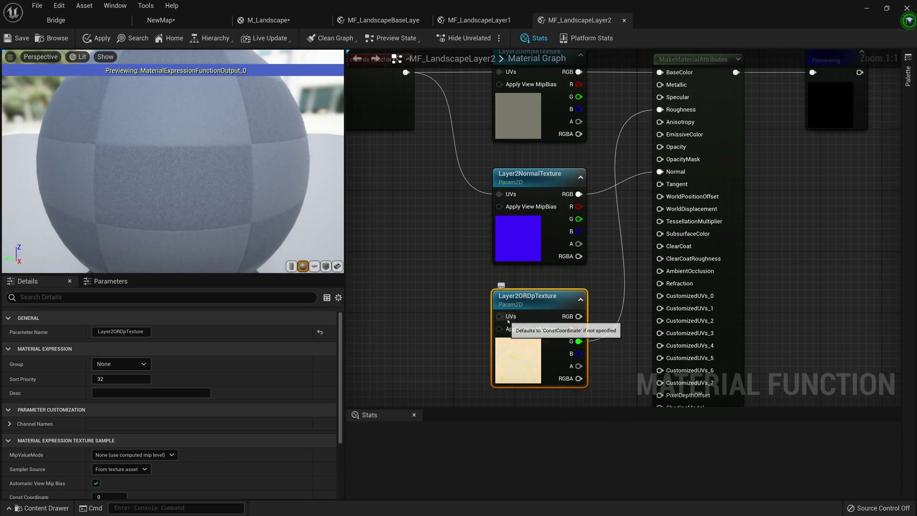
# Connect the Input Landscape coords output to the UVs of the Layer2ORDpTexture node
pyautogui.moveTo(501, 316); pyautogui.dragTo(499, 73)
pyautogui.moveTo(467, 58); pyautogui.dragTo(454, 147, button='right')
pyautogui.moveTo(522, 373); pyautogui.dragTo(462, 292, button='right')
pyautogui.moveTo(518, 292); pyautogui.dragTo(515, 261, button='right')
# Assign Layer2ORDpTexture to the Layer2 group with sampler source Shared: Wrap, and apply the changes to the function
pyautogui.click(143, 364)
pyautogui.click(124, 373)
pyautogui.scroll(-1, 185, 426)
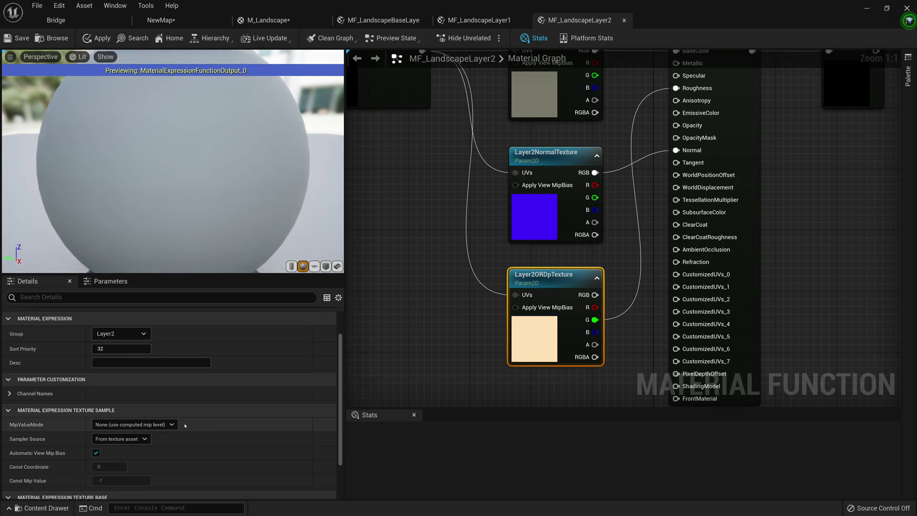
pyautogui.click(136, 439)
pyautogui.click(115, 458)
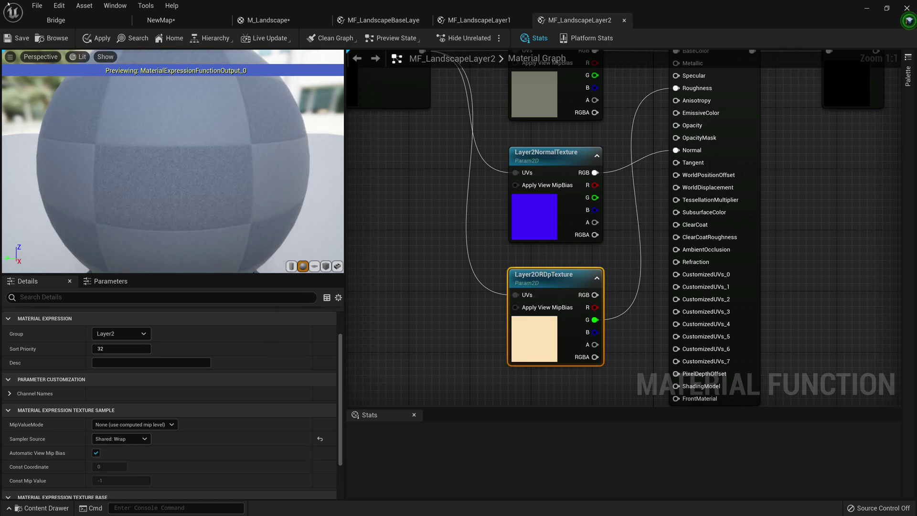
pyautogui.click(99, 38)
# In M_Landscape, delete the constant 1 feeding Roughness, connect the BreakMaterialAttributes Roughness output in its place, and apply and save the material
pyautogui.click(268, 20)
pyautogui.scroll(-3, 526, 239)
pyautogui.scroll(6, 526, 239)
pyautogui.moveTo(578, 187); pyautogui.dragTo(571, 228, button='right')
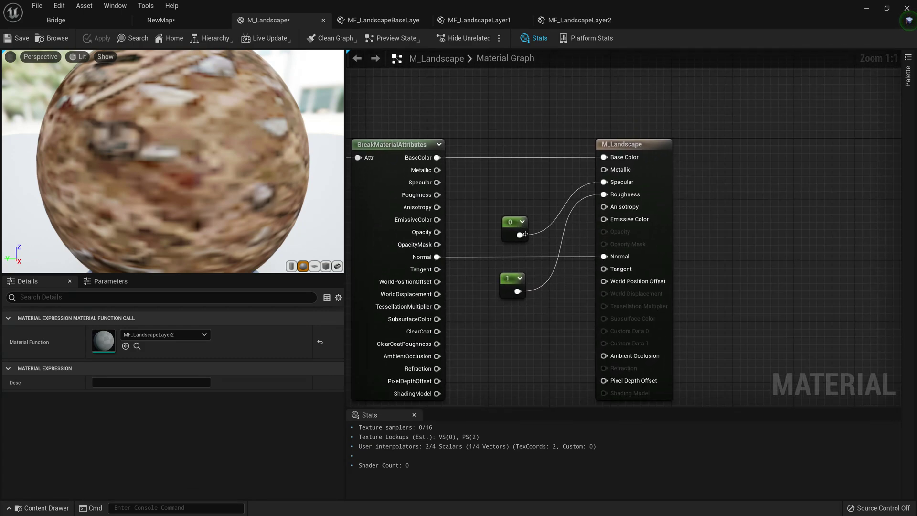
pyautogui.click(508, 276)
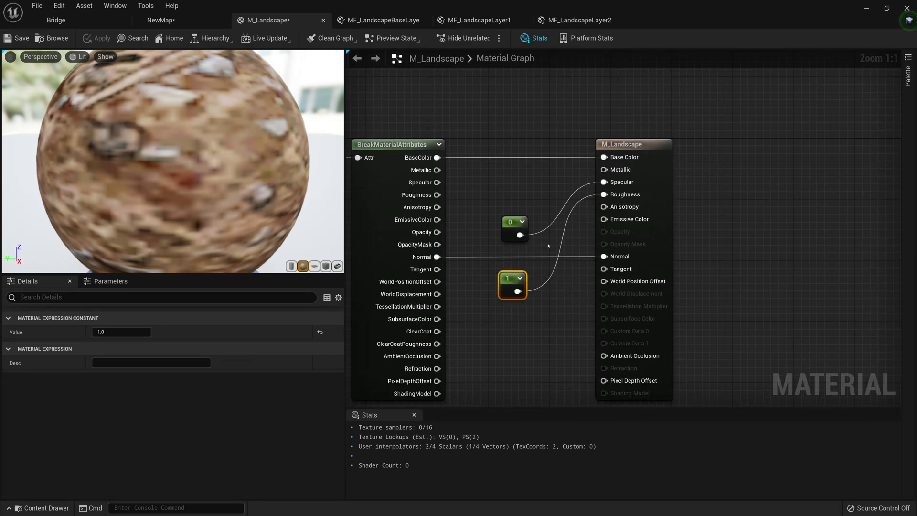
pyautogui.press('Delete')
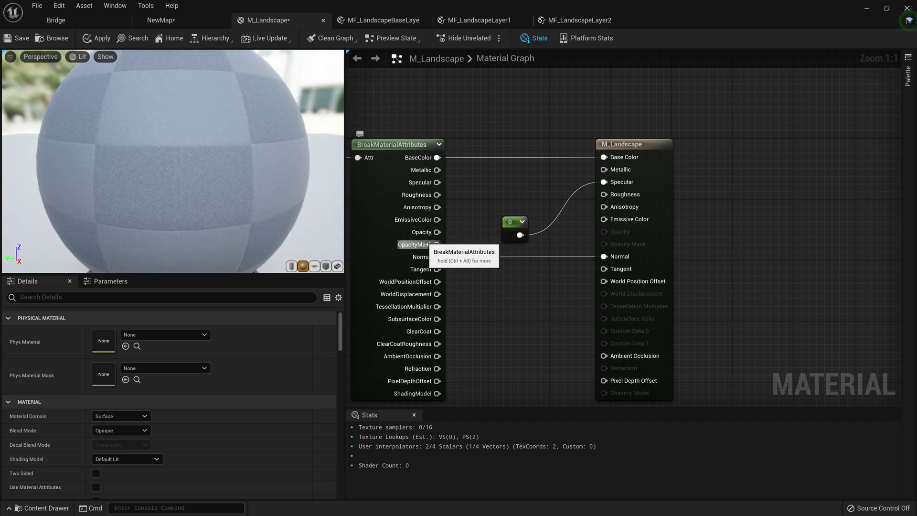
pyautogui.moveTo(437, 199); pyautogui.dragTo(612, 196)
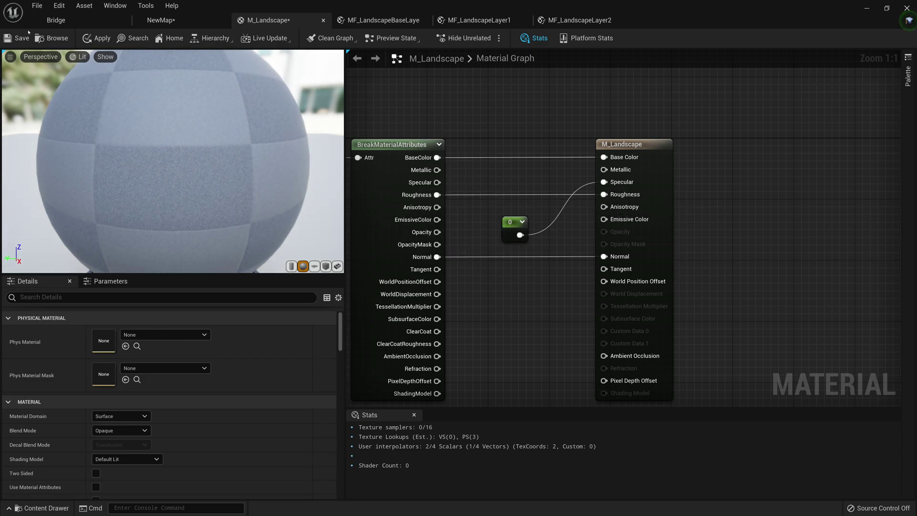
pyautogui.click(107, 39)
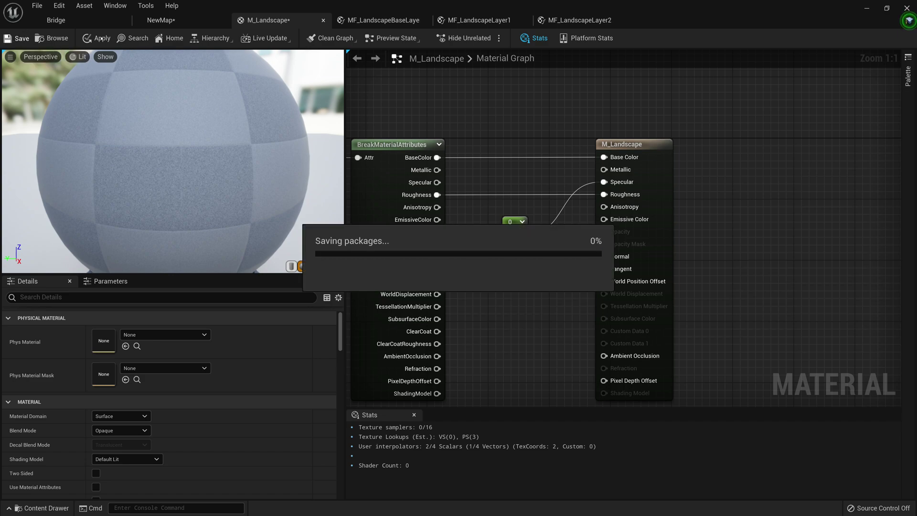
# Inspect the updated material on the NewMap landscape's slopes and grass areas from near and far
pyautogui.click(197, 21)
pyautogui.moveTo(446, 327)
pyautogui.mouseDown(button='right')
pyautogui.moveTo(363, 330)
pyautogui.moveTo(354, 392)
pyautogui.moveTo(353, 378)
pyautogui.moveTo(421, 324)
pyautogui.moveTo(506, 298)
pyautogui.moveTo(597, 289)
pyautogui.moveTo(585, 282)
pyautogui.moveTo(421, 340)
pyautogui.moveTo(306, 289)
pyautogui.mouseUp(button='right')
pyautogui.press('w')
pyautogui.moveTo(523, 328); pyautogui.dragTo(516, 357, button='right')
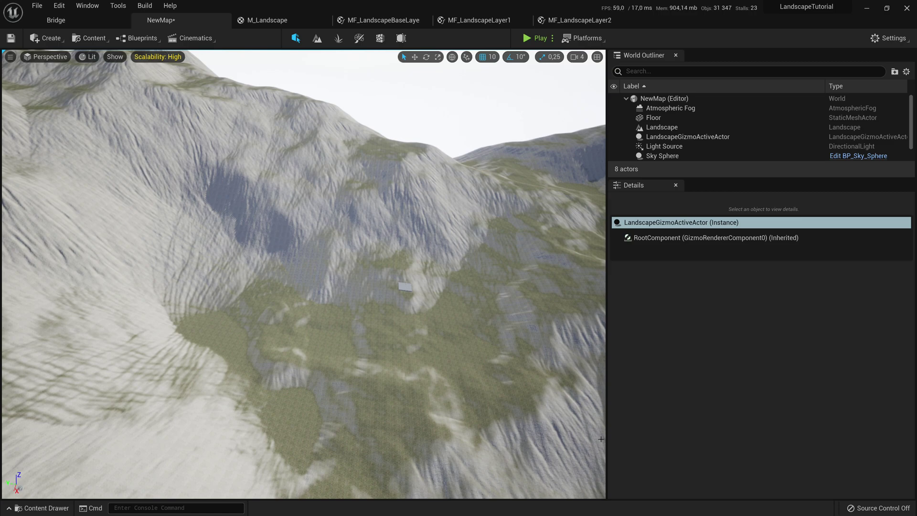
pyautogui.moveTo(387, 440); pyautogui.dragTo(516, 353, button='right')
pyautogui.press('w')
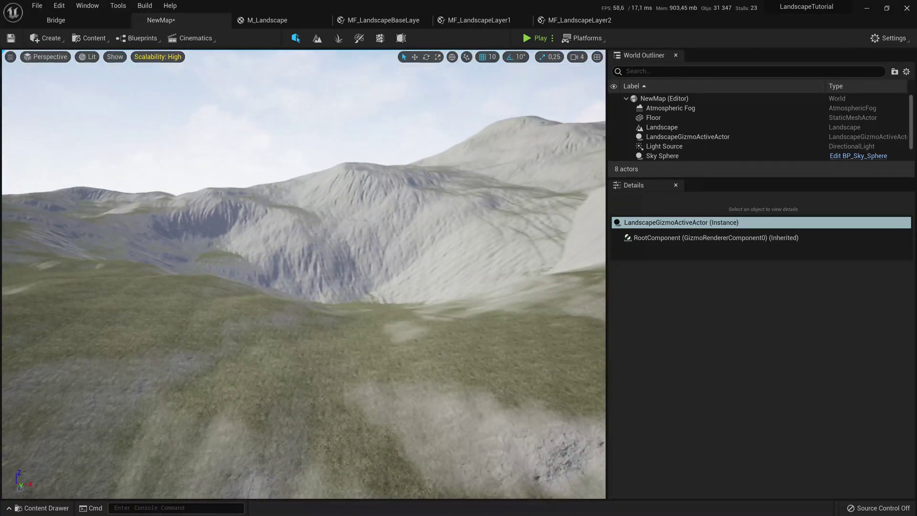
pyautogui.moveTo(393, 385); pyautogui.dragTo(342, 303, button='right')
pyautogui.scroll(-5, 328, 319)
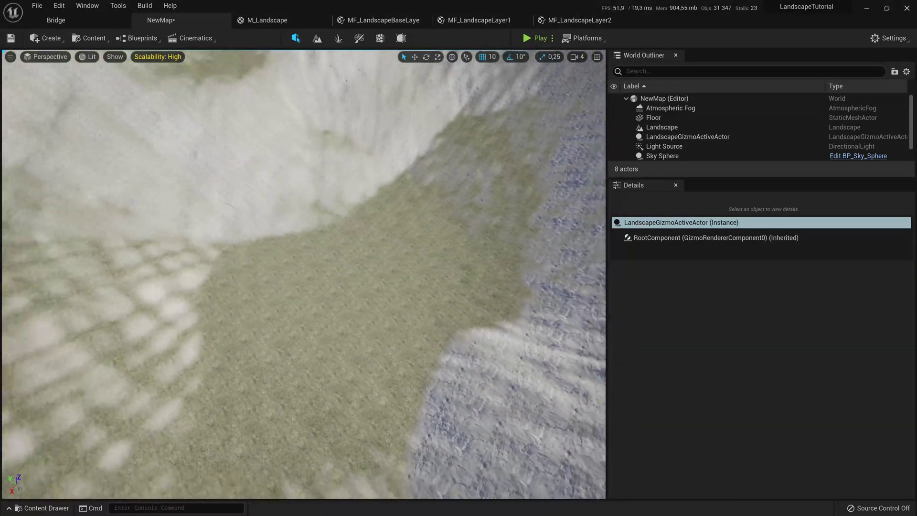
pyautogui.scroll(-3, 369, 314)
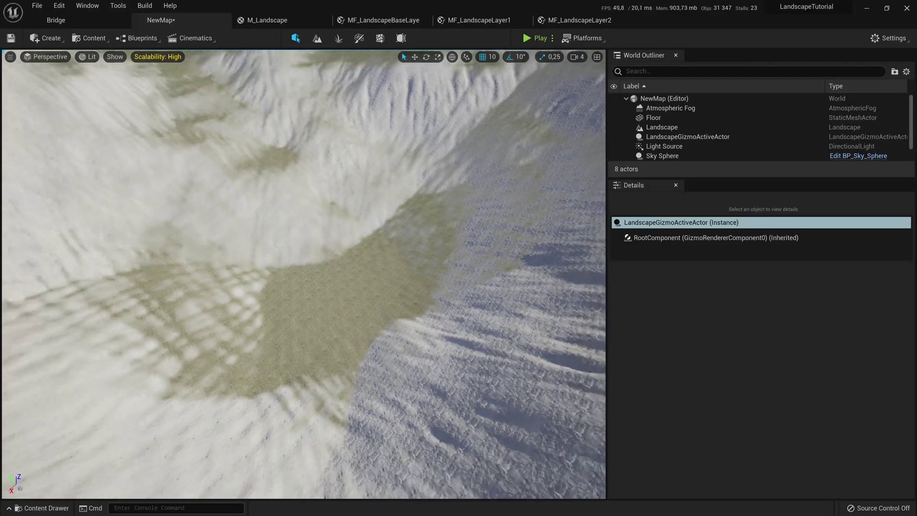
pyautogui.moveTo(334, 310); pyautogui.dragTo(340, 283, button='right')
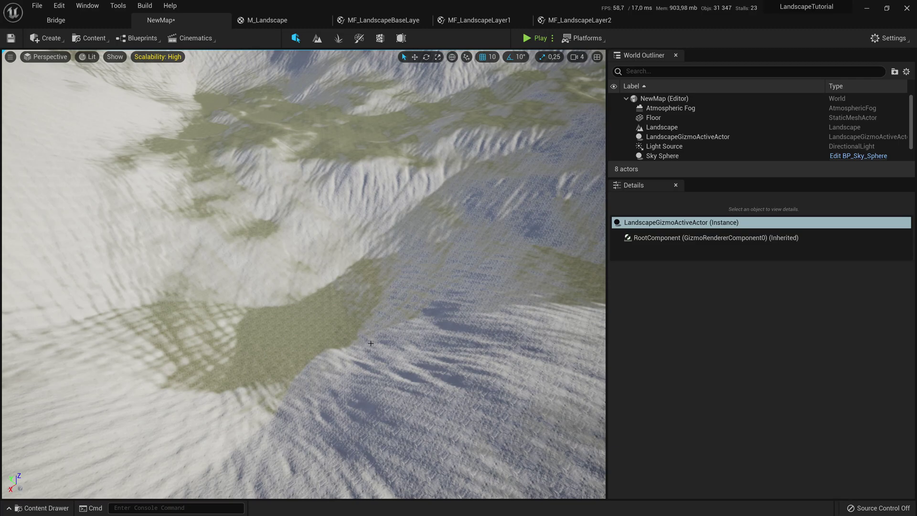
pyautogui.moveTo(371, 344); pyautogui.dragTo(493, 310, button='right')
pyautogui.moveTo(371, 325); pyautogui.dragTo(502, 248, button='right')
pyautogui.moveTo(372, 301)
pyautogui.mouseDown(button='right')
pyautogui.moveTo(372, 291)
pyautogui.moveTo(329, 294)
pyautogui.moveTo(344, 287)
pyautogui.mouseUp(button='right')
# Review the M_Landscape graph and the BaseLayerORDpTexture parameter settings in MF_LandscapeBaseLayer
pyautogui.click(382, 20)
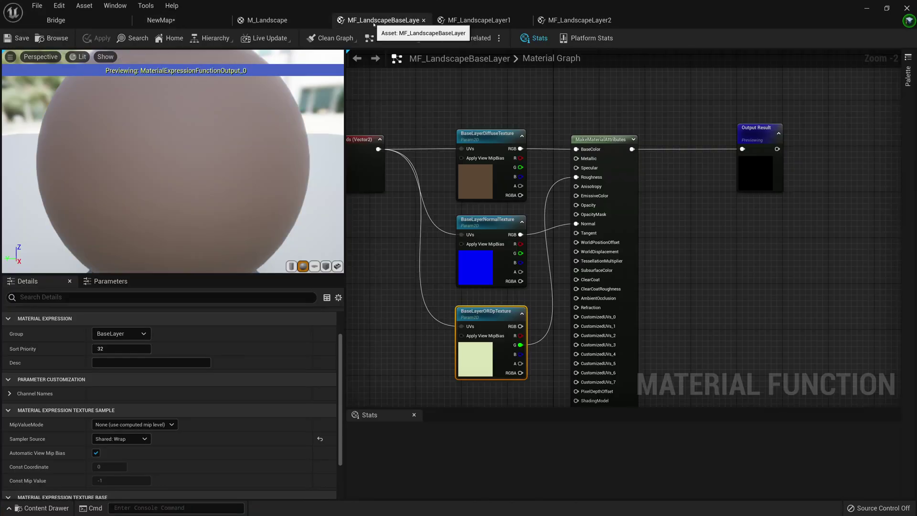
pyautogui.click(270, 20)
pyautogui.scroll(-5, 542, 229)
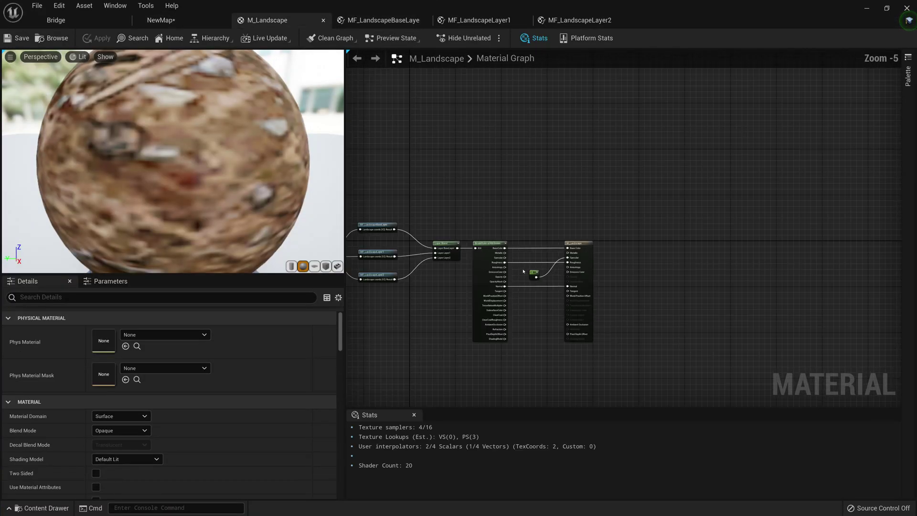
pyautogui.scroll(5, 543, 230)
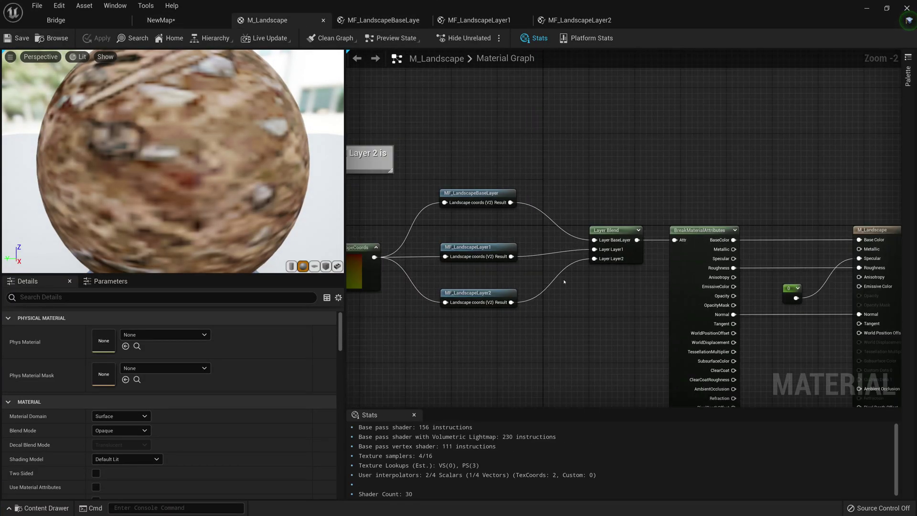
pyautogui.scroll(-2, 577, 285)
pyautogui.click(382, 20)
pyautogui.scroll(-5, 504, 223)
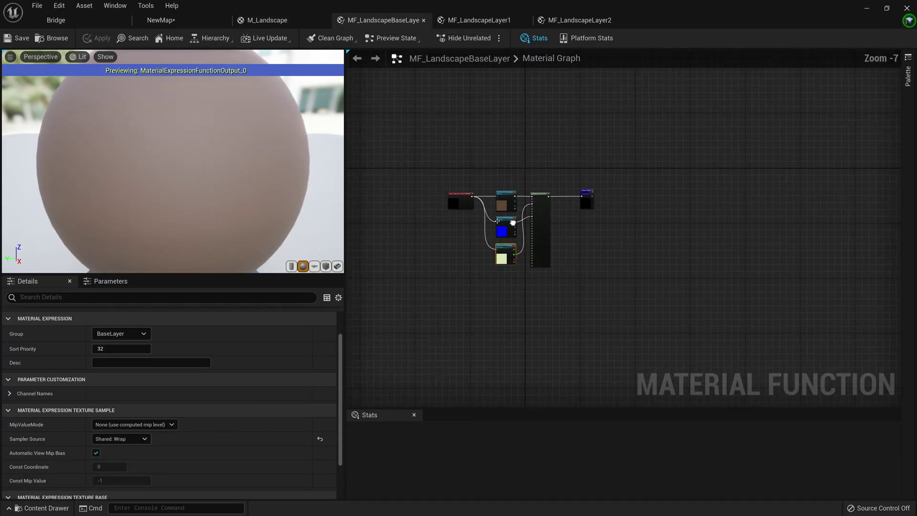
pyautogui.scroll(4, 504, 223)
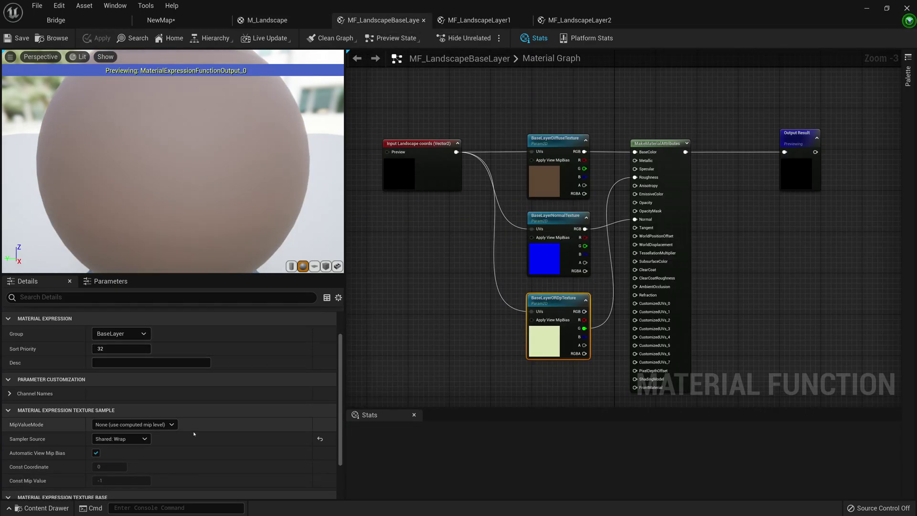
pyautogui.scroll(-1, 143, 373)
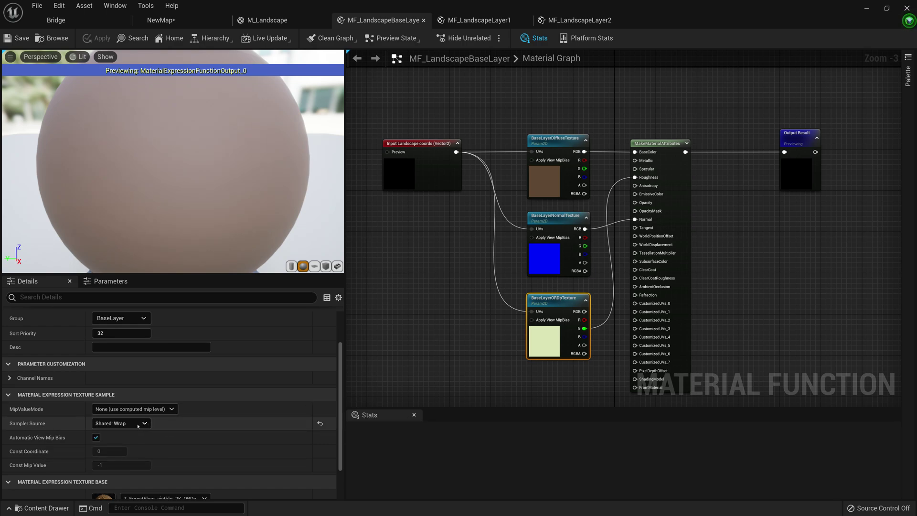
pyautogui.scroll(3, 124, 378)
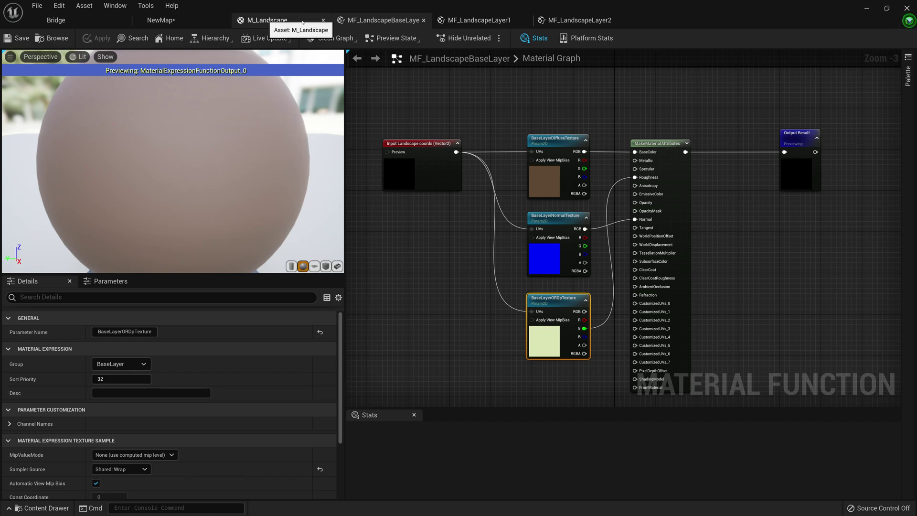
# Open the M_Landscape_Inst material instance from the Content folder and show its BaseLayer, Layer1 and Layer2 parameter groups
pyautogui.click(161, 20)
pyautogui.hotkey('ctrl', 'space')
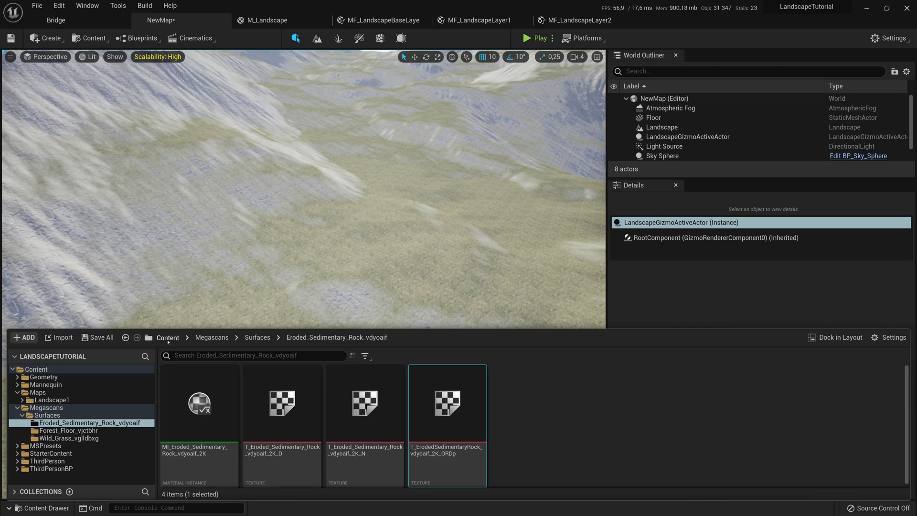
pyautogui.click(167, 338)
pyautogui.scroll(-2, 315, 430)
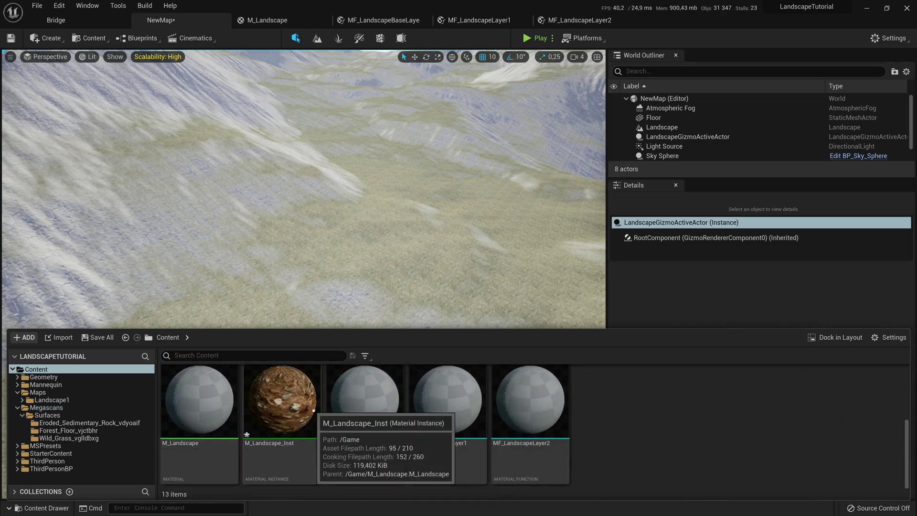
pyautogui.doubleClick(313, 411)
pyautogui.scroll(-2, 622, 265)
pyautogui.scroll(1, 635, 253)
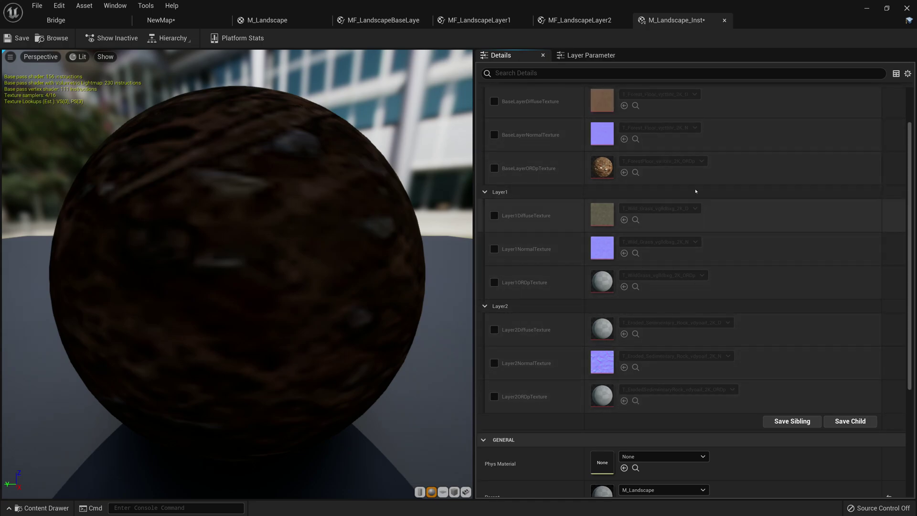
# Try overriding Layer2ORDpTexture and BaseLayerORDpTexture in the material instance, switching each override off again
pyautogui.click(495, 396)
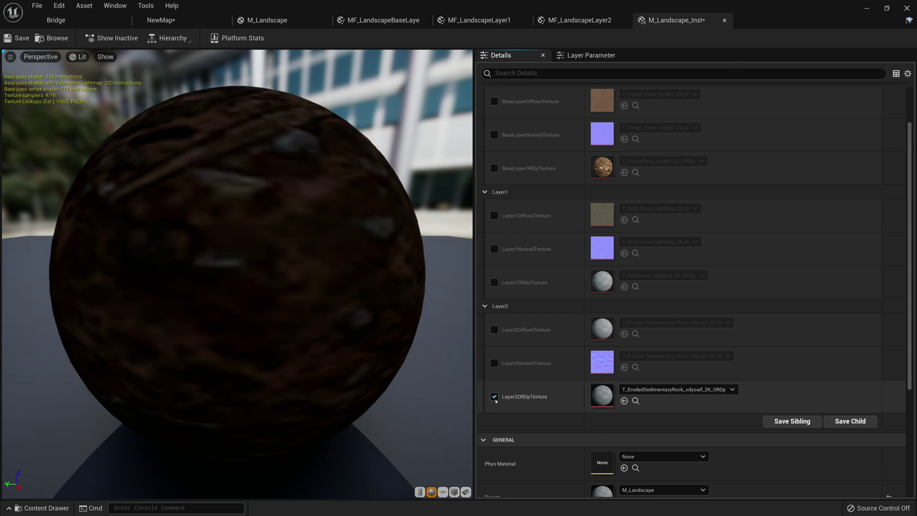
pyautogui.click(495, 399)
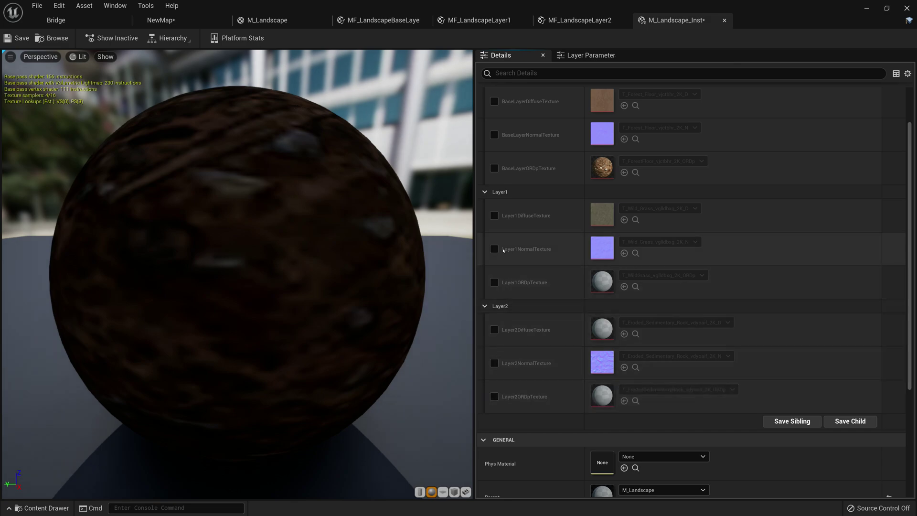
pyautogui.click(494, 169)
pyautogui.click(494, 169)
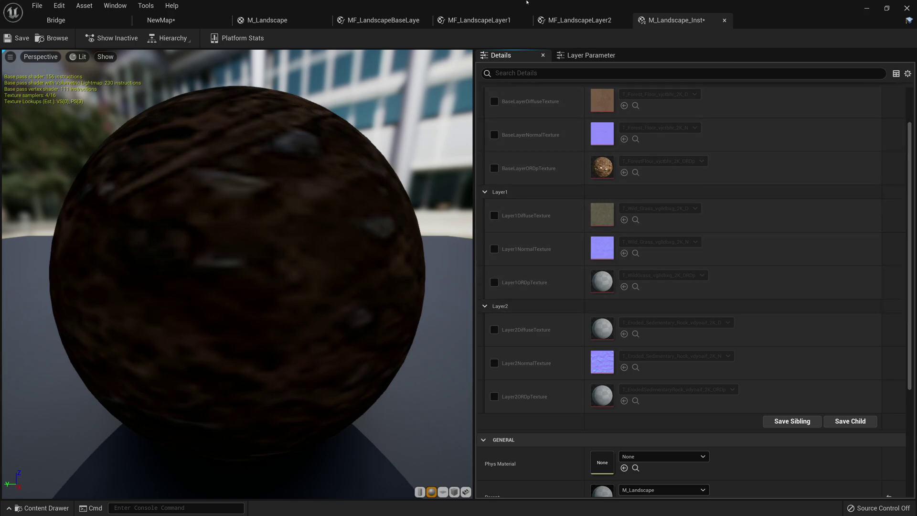
pyautogui.scroll(2, 666, 232)
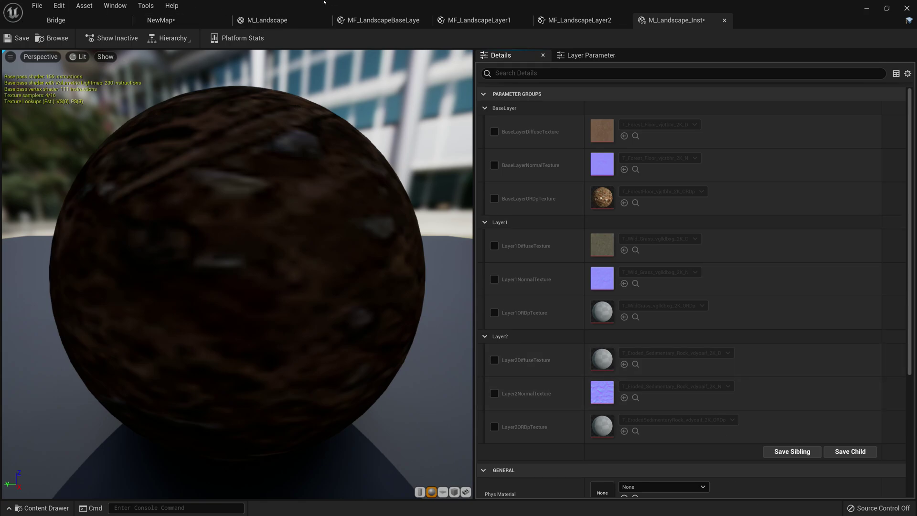
pyautogui.click(306, 19)
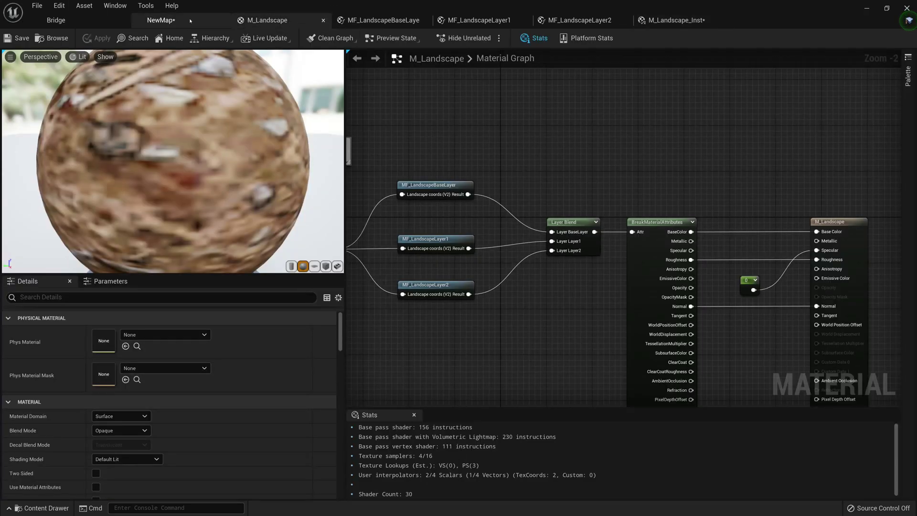
pyautogui.click(203, 14)
pyautogui.hotkey('ctrl', 'space')
pyautogui.rightClick(247, 417)
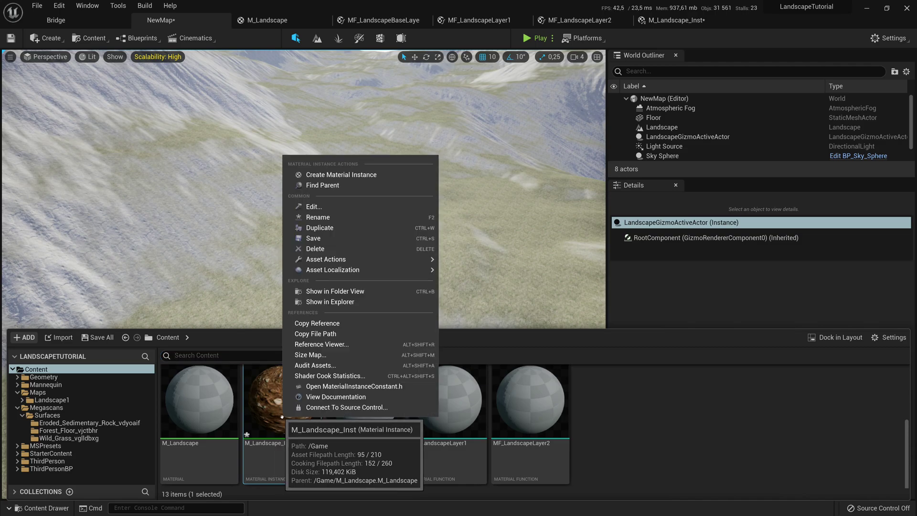
pyautogui.click(200, 418)
pyautogui.rightClick(200, 418)
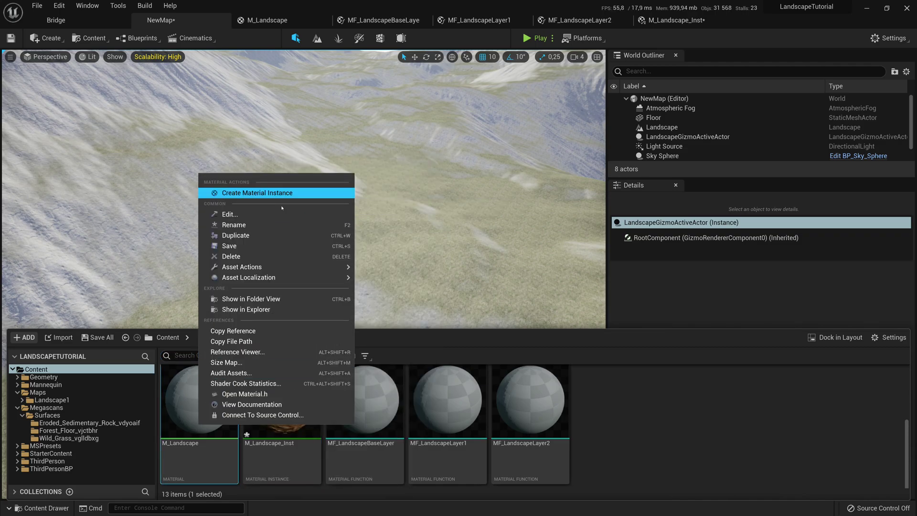
pyautogui.click(604, 390)
# Select the Landscape actor in NewMap and set its Landscape Material to M_Landscape_Inst
pyautogui.moveTo(318, 266); pyautogui.dragTo(466, 246, button='right')
pyautogui.press('w')
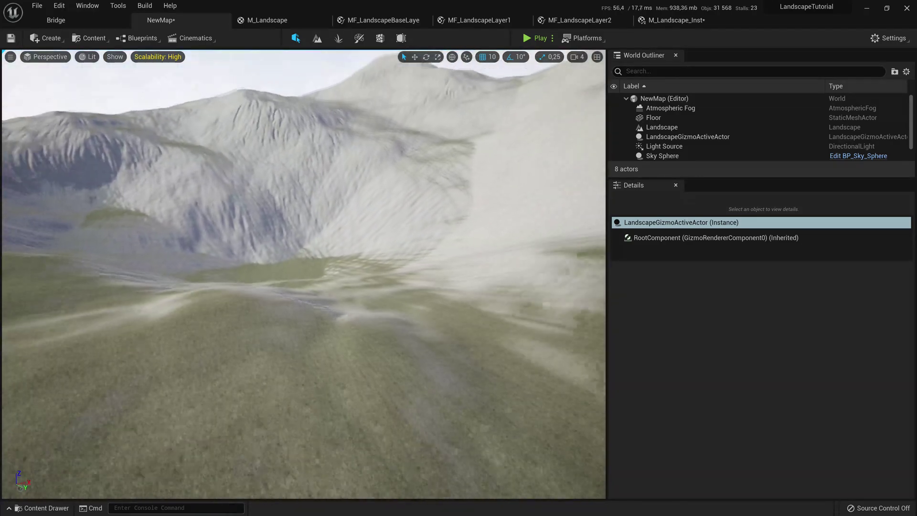
pyautogui.click(413, 271)
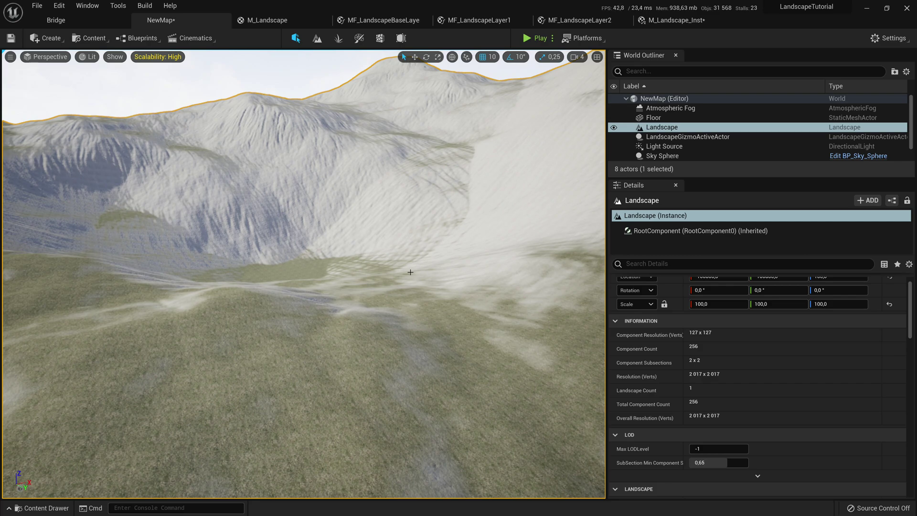
pyautogui.scroll(-3, 403, 261)
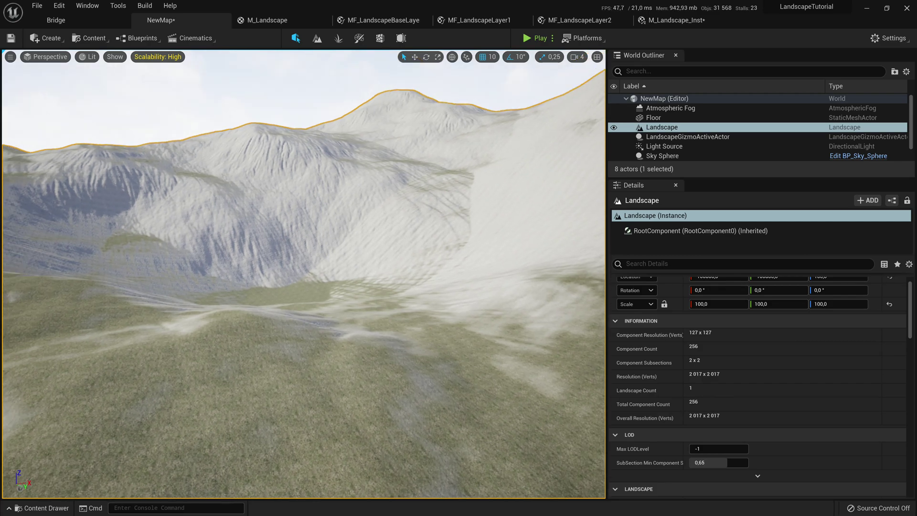
pyautogui.scroll(-3, 754, 390)
pyautogui.scroll(-3, 754, 390)
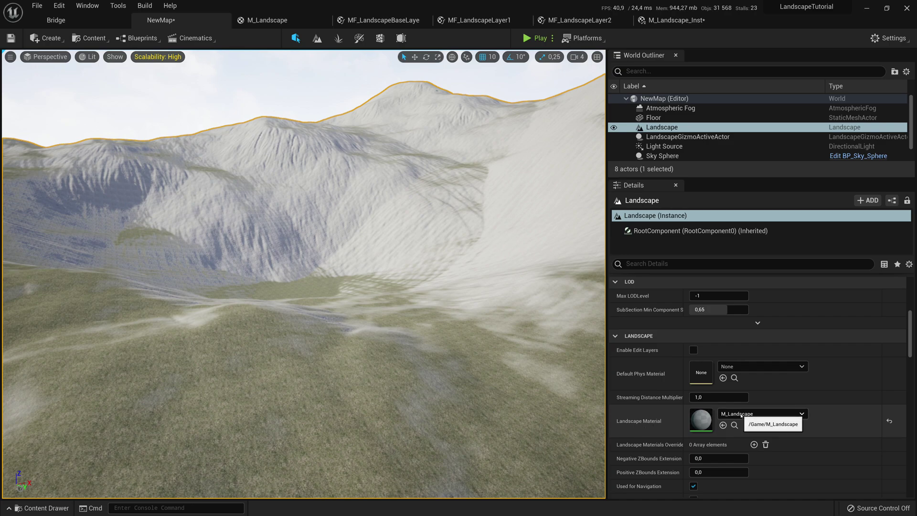
pyautogui.click(741, 415)
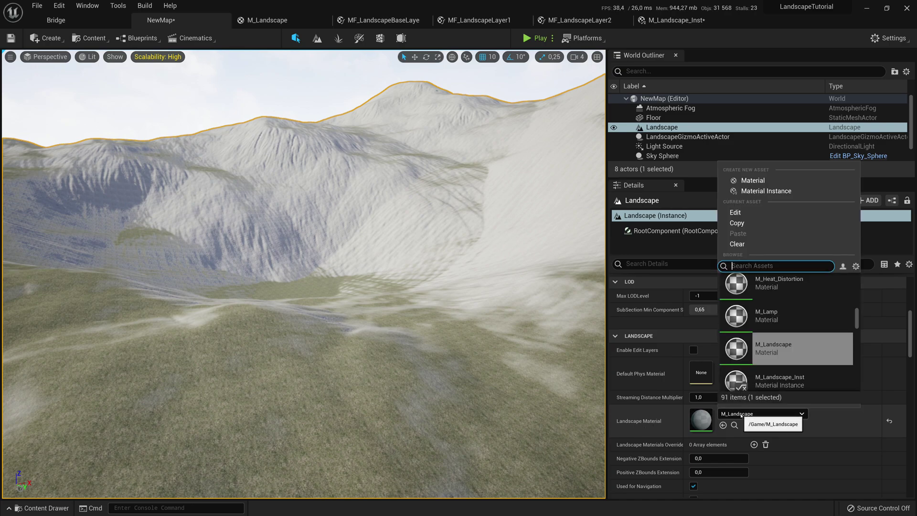
pyautogui.click(786, 378)
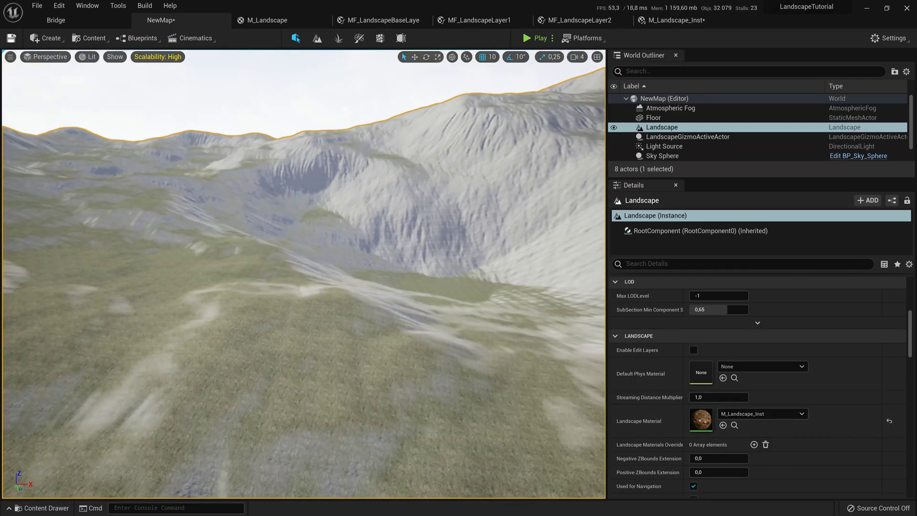
# Save the NewMap level with the landscape's new material assignment
pyautogui.click(11, 39)
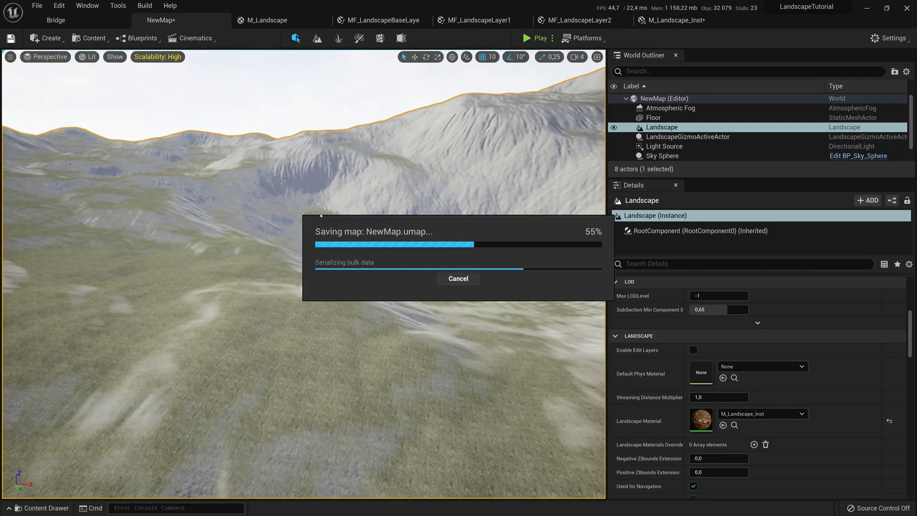
# Fly over the landscape in NewMap and examine how the material's textures look on the slopes and grassy ground
pyautogui.press('w')
pyautogui.moveTo(321, 215); pyautogui.dragTo(263, 201, button='right')
pyautogui.press('w')
pyautogui.press('w')
pyautogui.press('w')
pyautogui.moveTo(304, 274); pyautogui.dragTo(148, 344, button='right')
pyautogui.press('w')
pyautogui.press('w')
pyautogui.press('w')
pyautogui.moveTo(373, 377); pyautogui.dragTo(316, 334, button='right')
pyautogui.hotkey('ctrl', 'space')
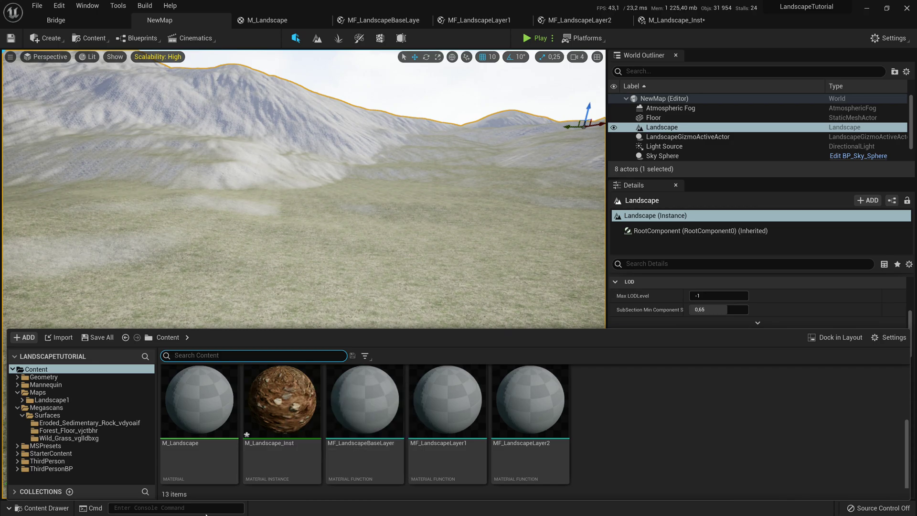
pyautogui.moveTo(187, 432)
pyautogui.press('w')
pyautogui.moveTo(385, 121); pyautogui.dragTo(324, 209, button='right')
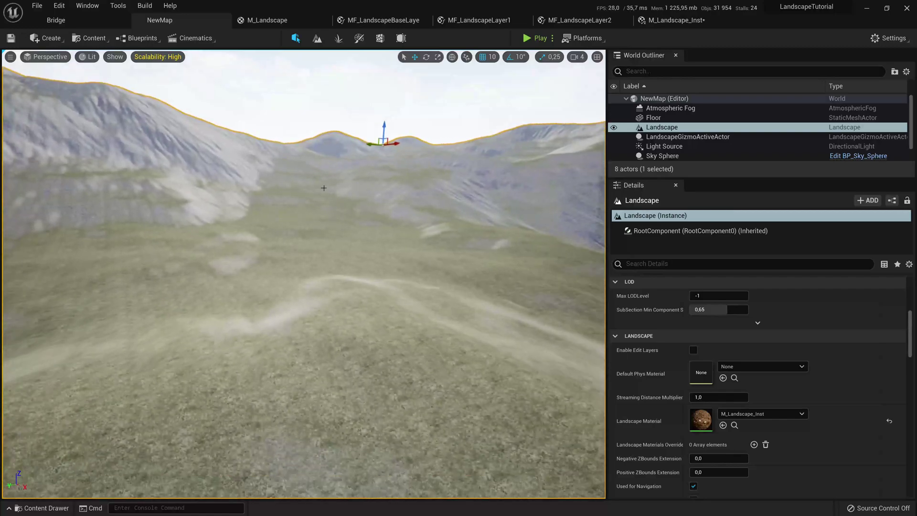
# Review the texture parameter groups of M_Landscape_Inst and examine its preview sphere from other angles and under different lighting
pyautogui.click(676, 20)
pyautogui.scroll(-3, 383, 268)
pyautogui.scroll(3, 338, 272)
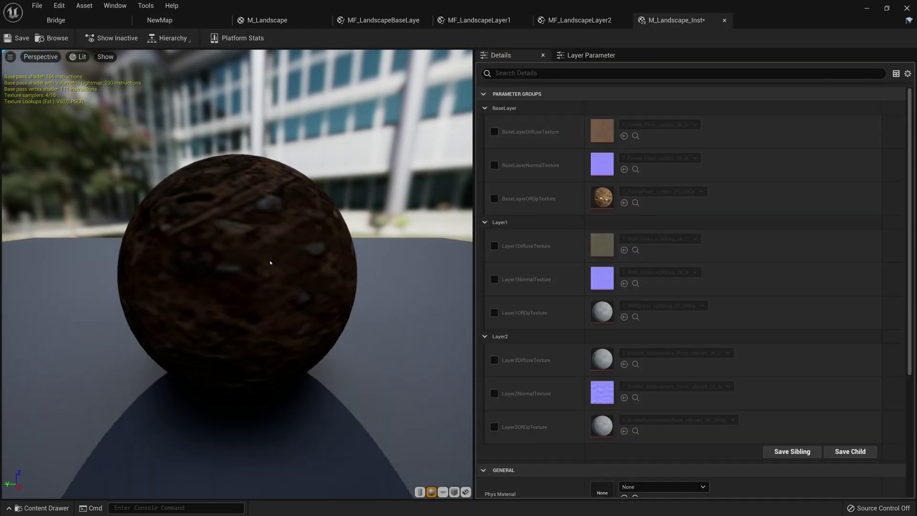
pyautogui.moveTo(338, 272); pyautogui.dragTo(409, 272)
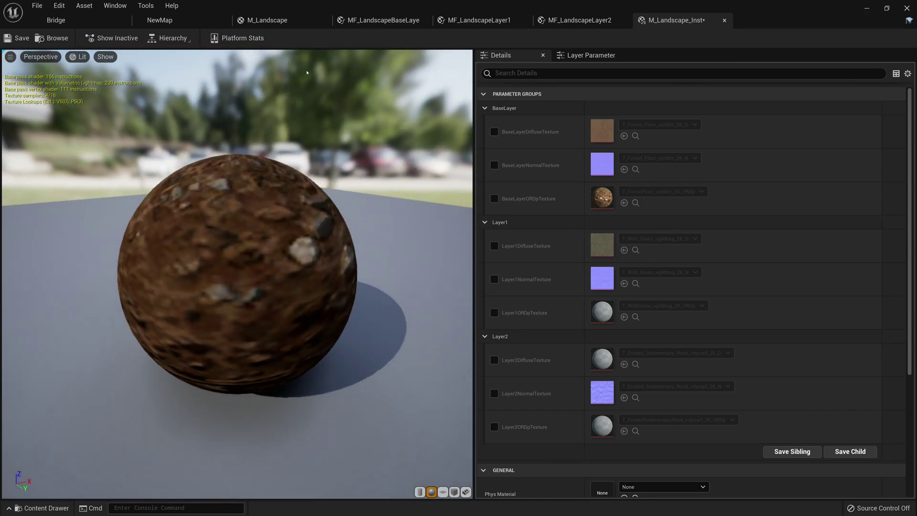
pyautogui.moveTo(303, 78); pyautogui.dragTo(282, 79)
# Check the M_Landscape material graph, then return to NewMap and examine the landscape from a new viewpoint
pyautogui.click(268, 20)
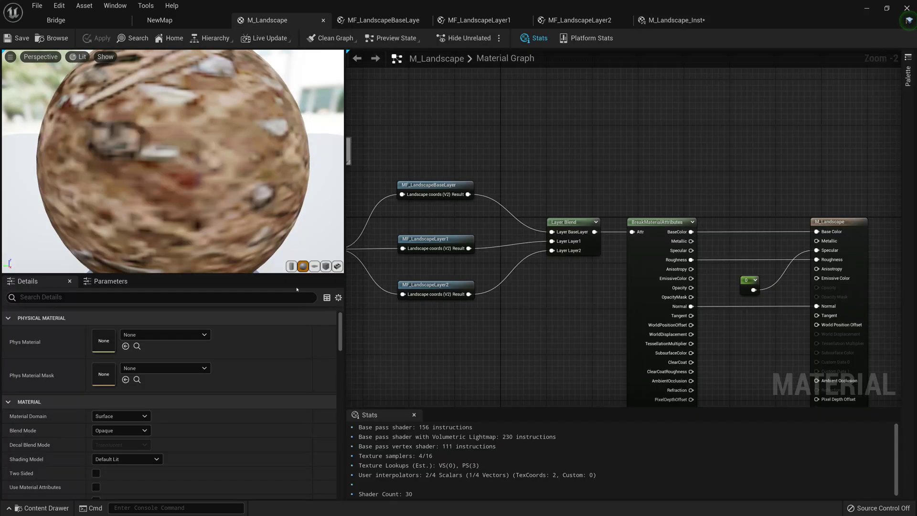
pyautogui.click(160, 20)
pyautogui.moveTo(284, 302); pyautogui.dragTo(258, 325, button='right')
pyautogui.press('w')
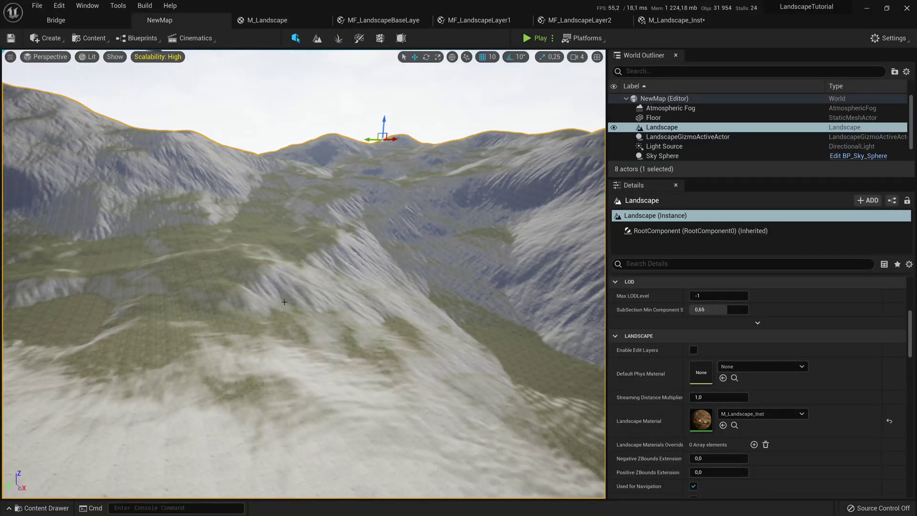